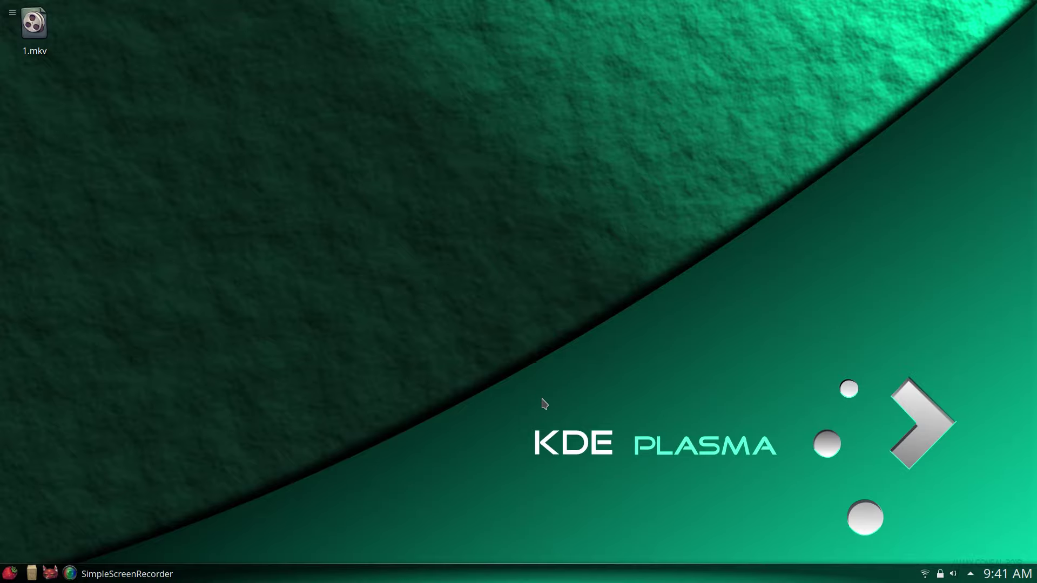
- Briefly open and close the Discover software store and the Yakuake drop-down terminal
left_click(12, 572)
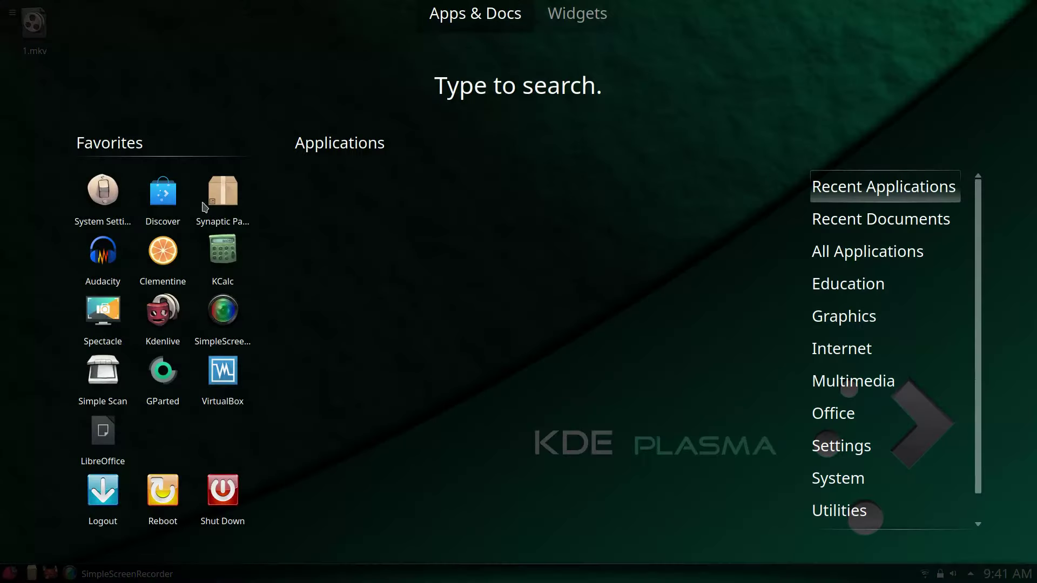
left_click(172, 198)
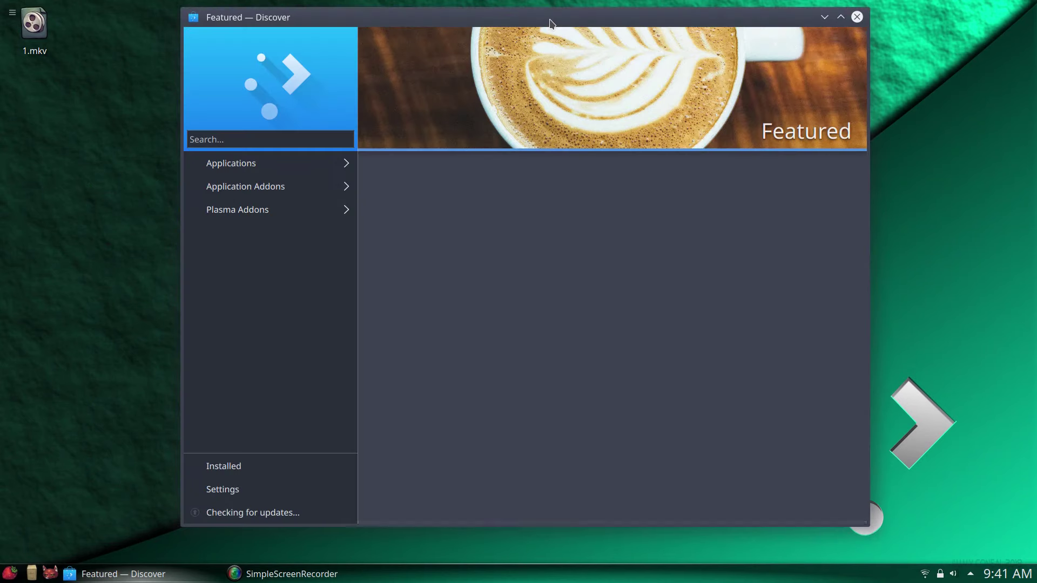
mouse_move(548, 24)
left_mouse_down()
mouse_move(544, 15)
mouse_move(547, 30)
left_mouse_up()
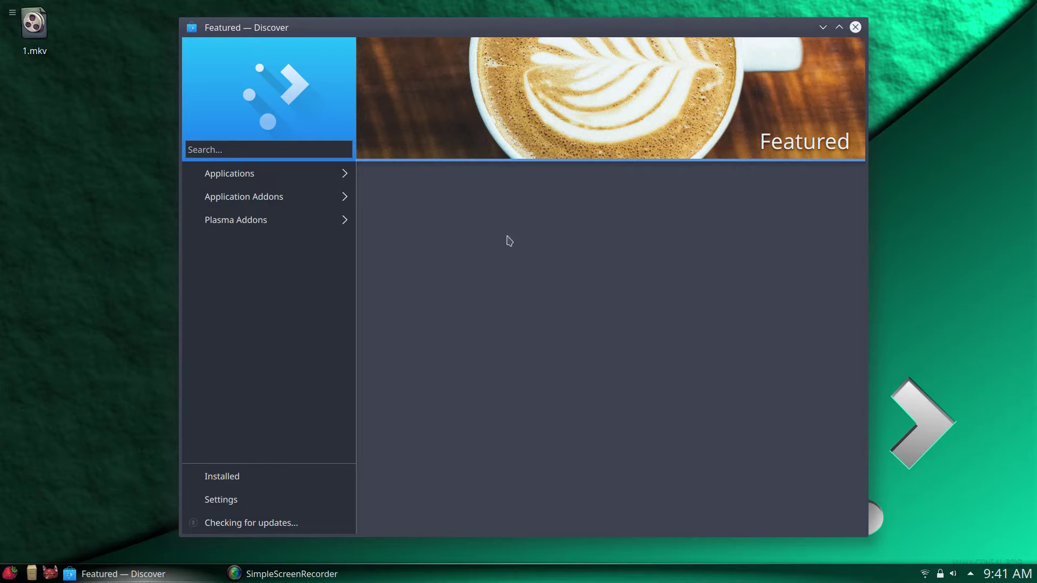
left_click(856, 27)
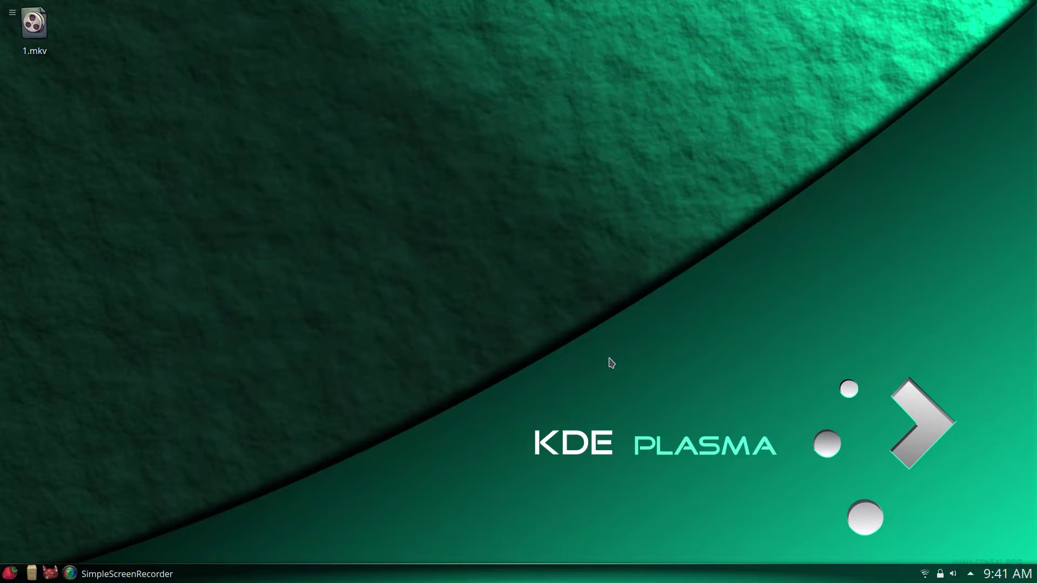
key("F12")
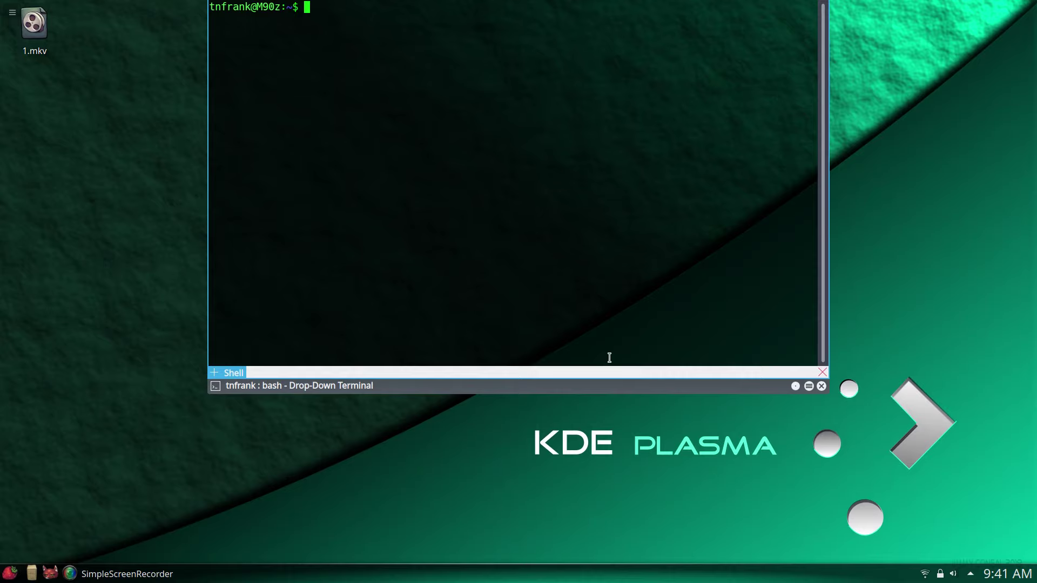
key("F12")
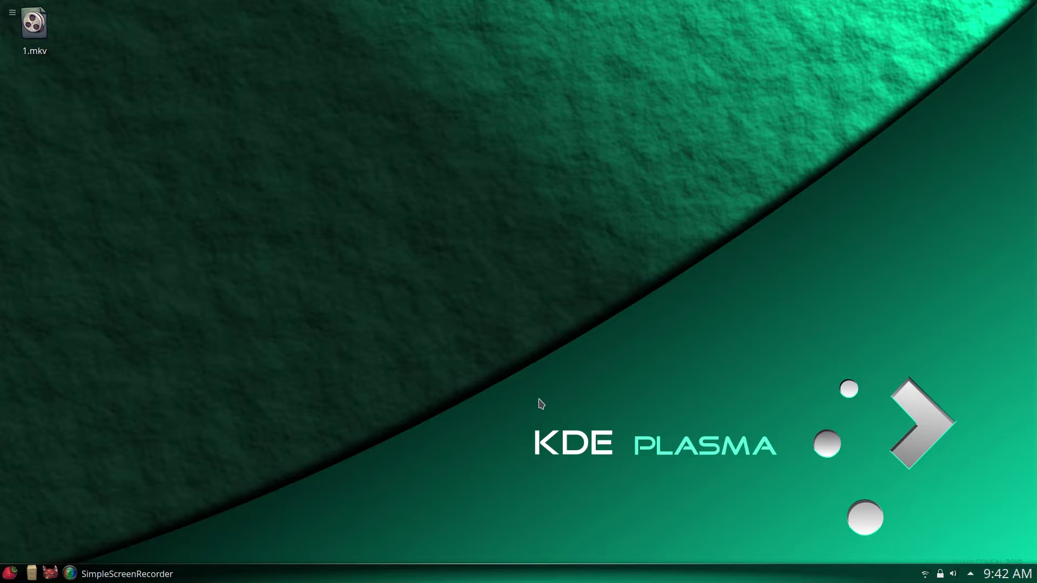
- Launch Firefox and load DistroWatch from Bookmarks > Computer Stuff > Distros
left_click(58, 574)
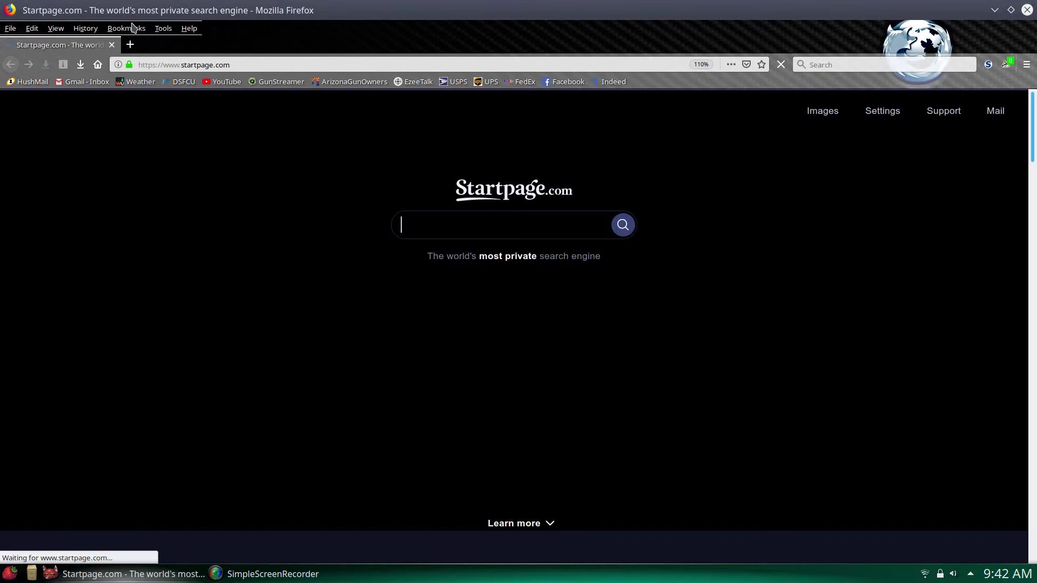
left_click(130, 29)
mouse_move(178, 101)
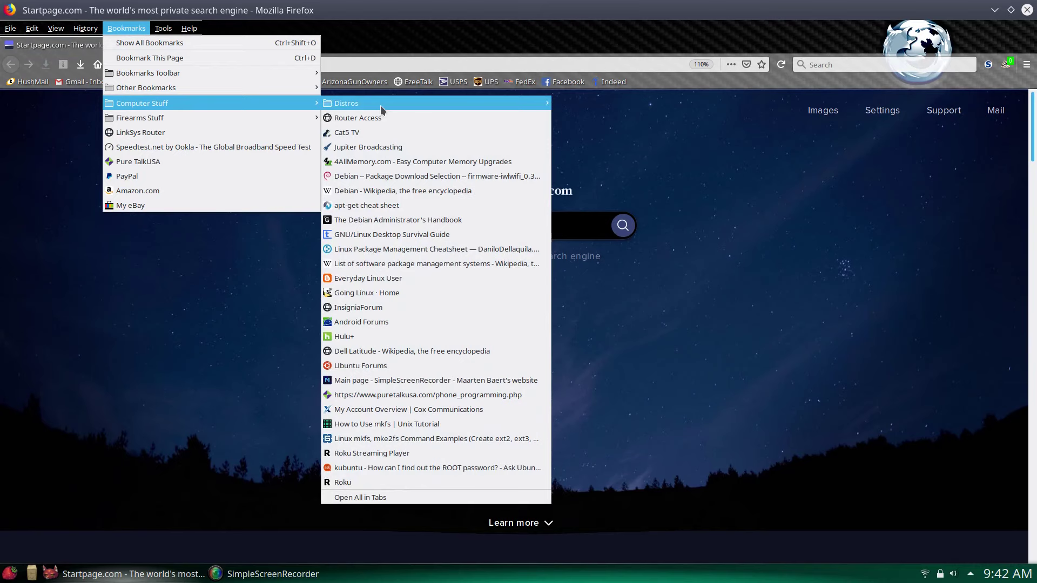
mouse_move(380, 105)
left_click(584, 104)
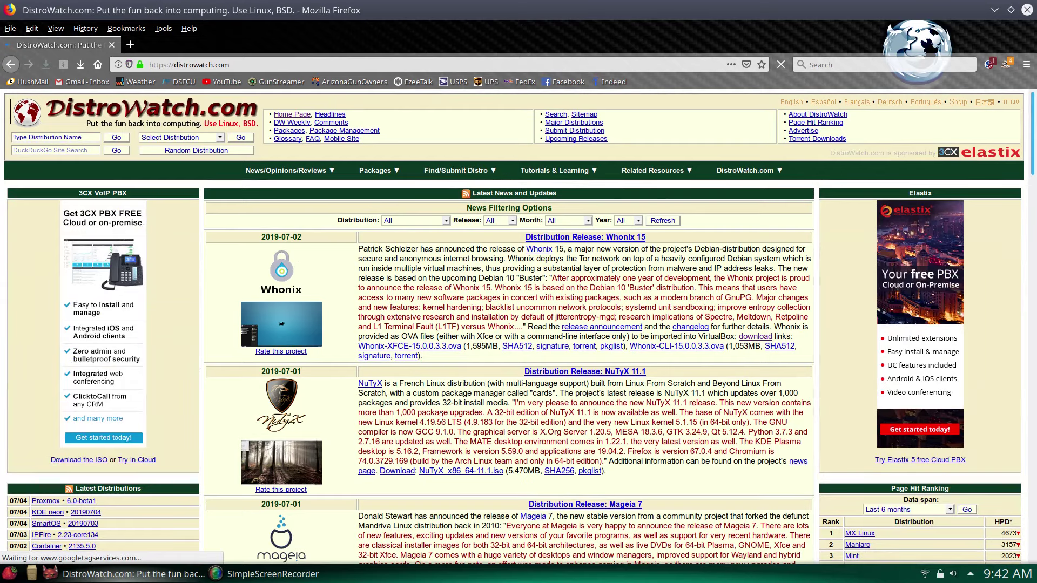
- Zoom the DistroWatch page to 120% and skim the latest news
key("ctrl+plus")
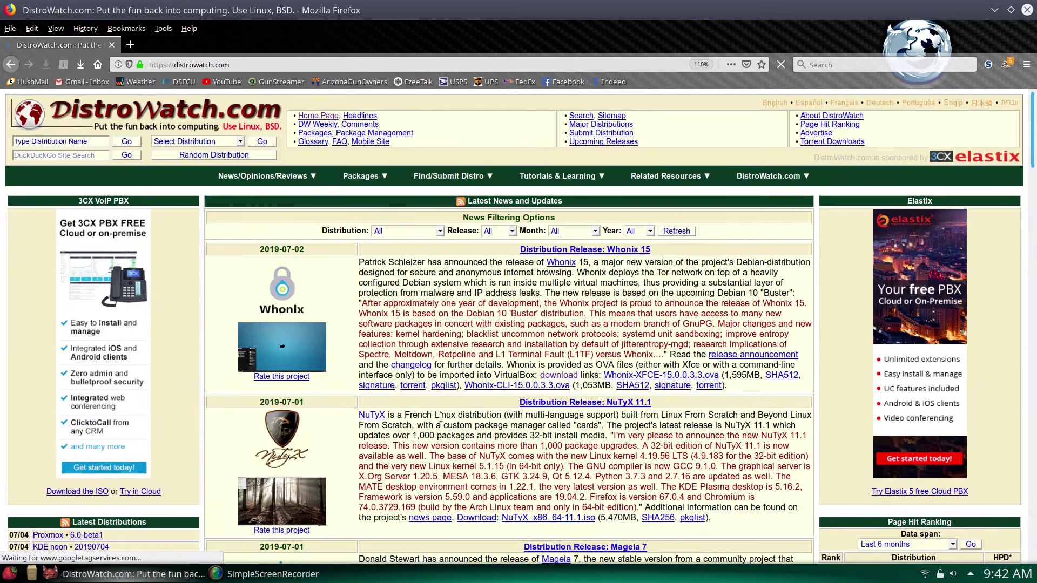
key("ctrl+plus")
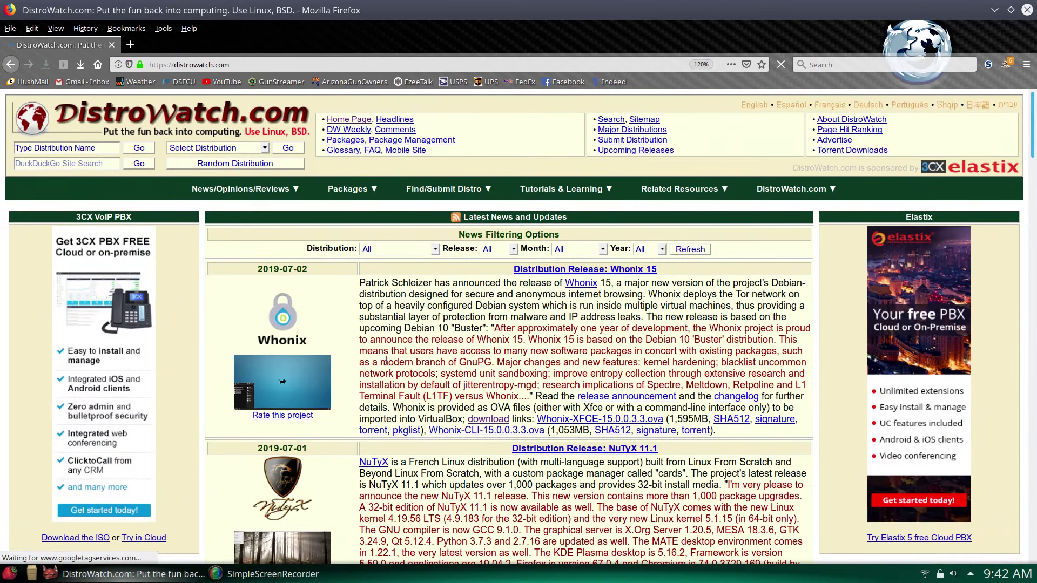
scroll(385, 361, "down", 4)
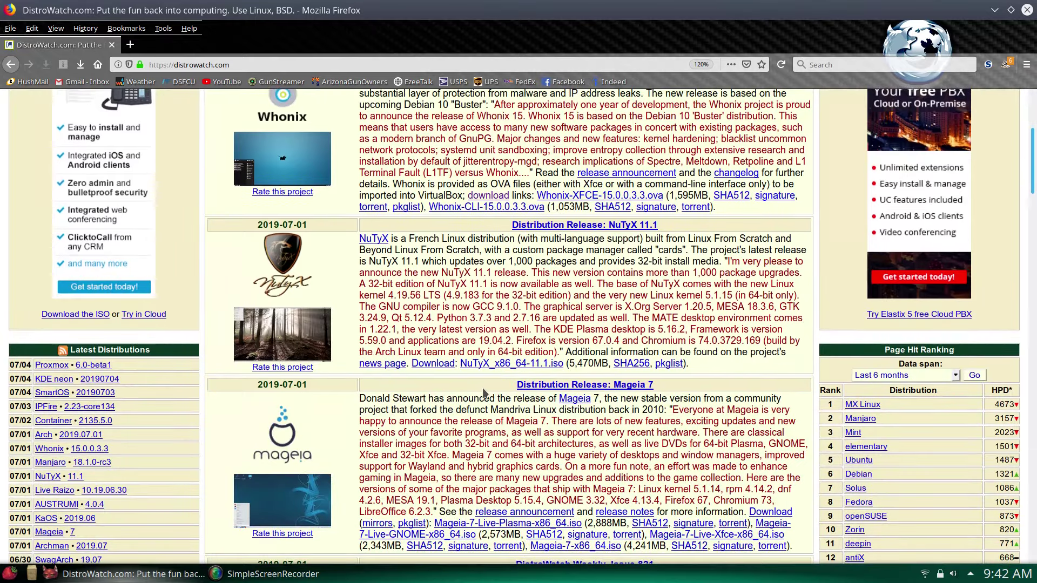
scroll(379, 324, "down", 4)
scroll(432, 331, "up", 4)
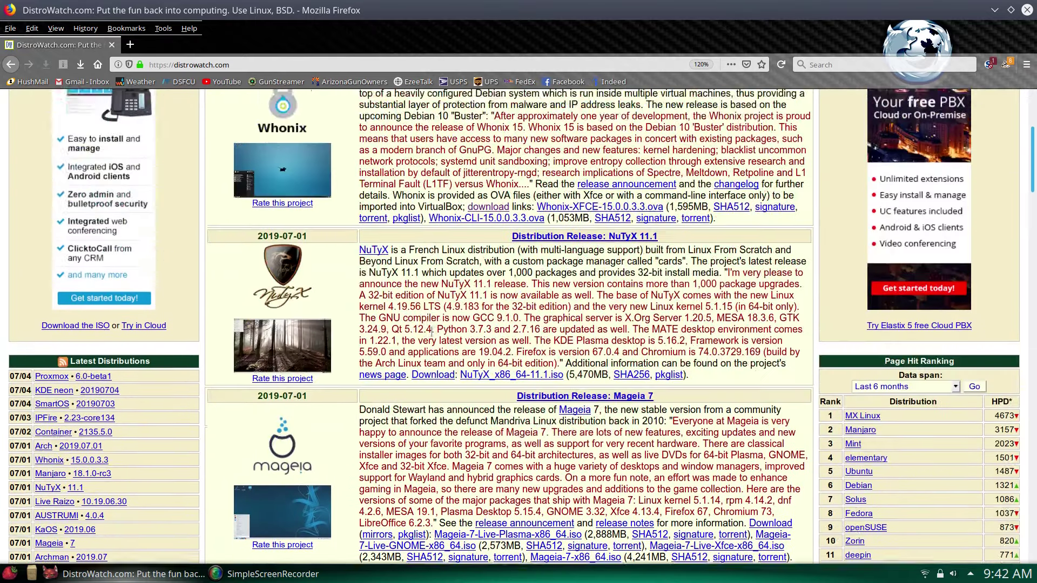
scroll(432, 332, "up", 4)
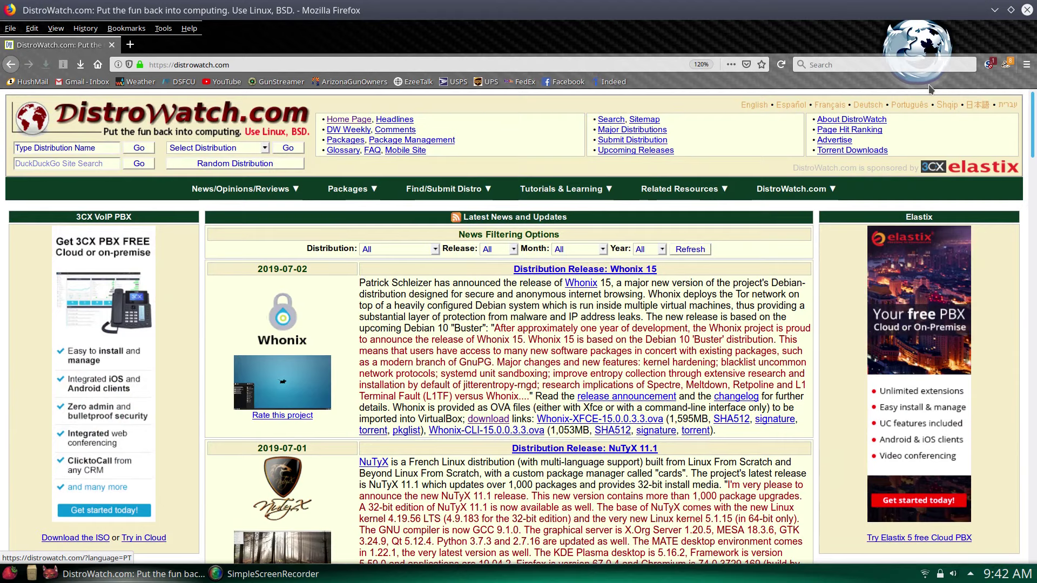
- Open DistroWatch's advanced search and choose Linux, all categories and all countries
left_click(612, 119)
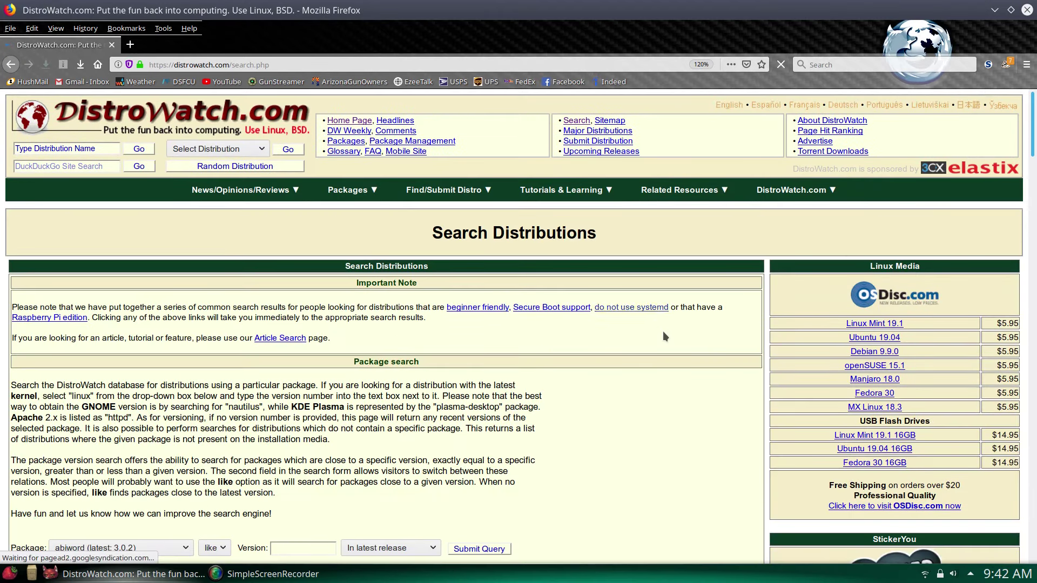
scroll(666, 326, "down", 5)
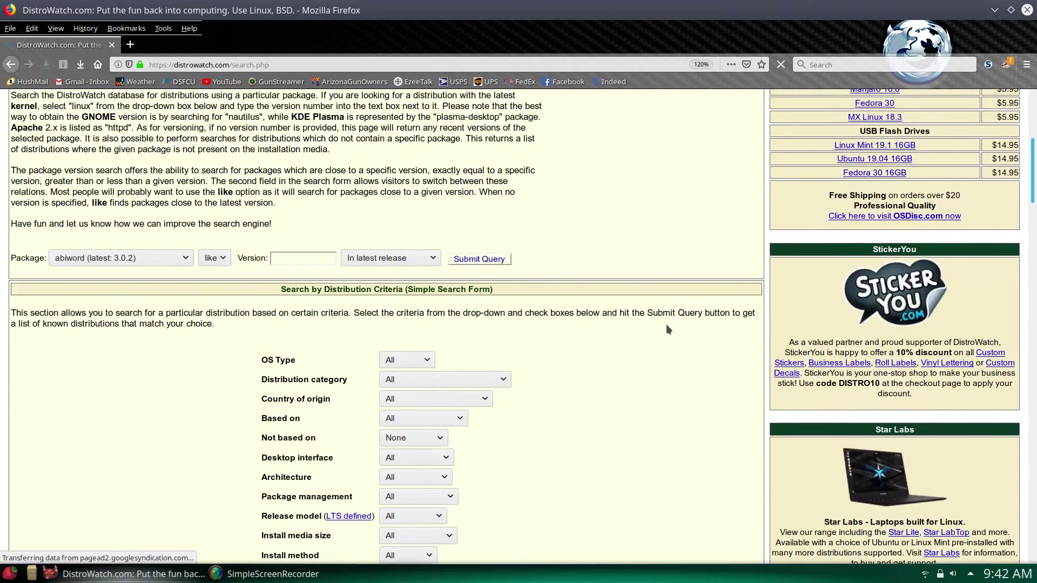
scroll(667, 329, "down", 9)
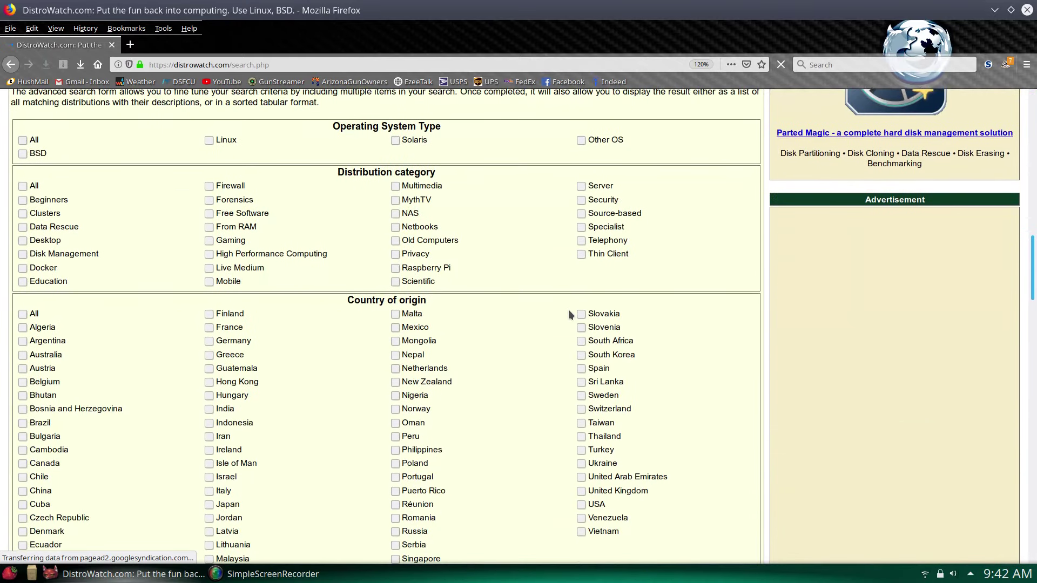
scroll(569, 315, "up", 1)
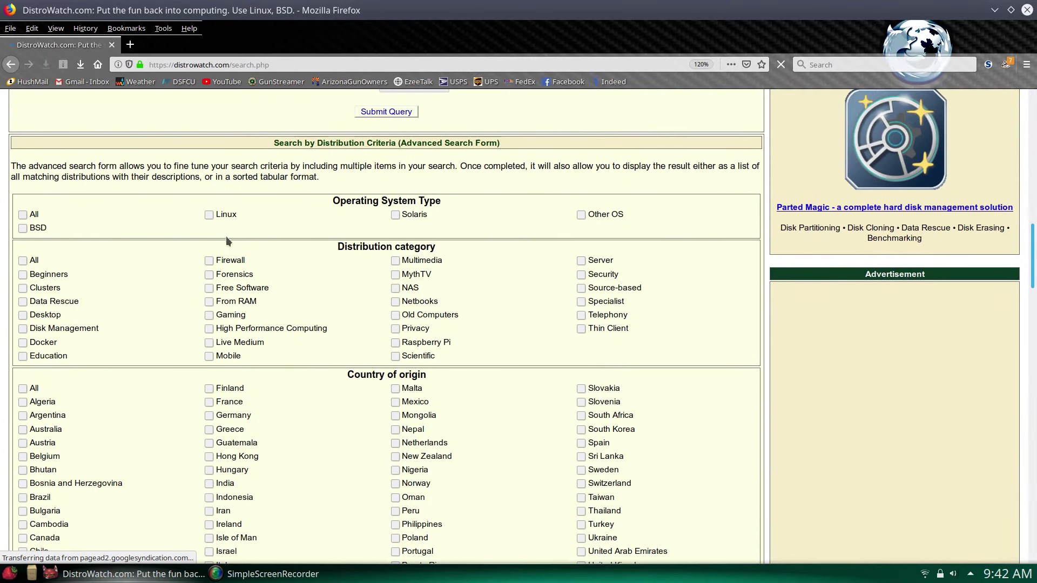
left_click(209, 215)
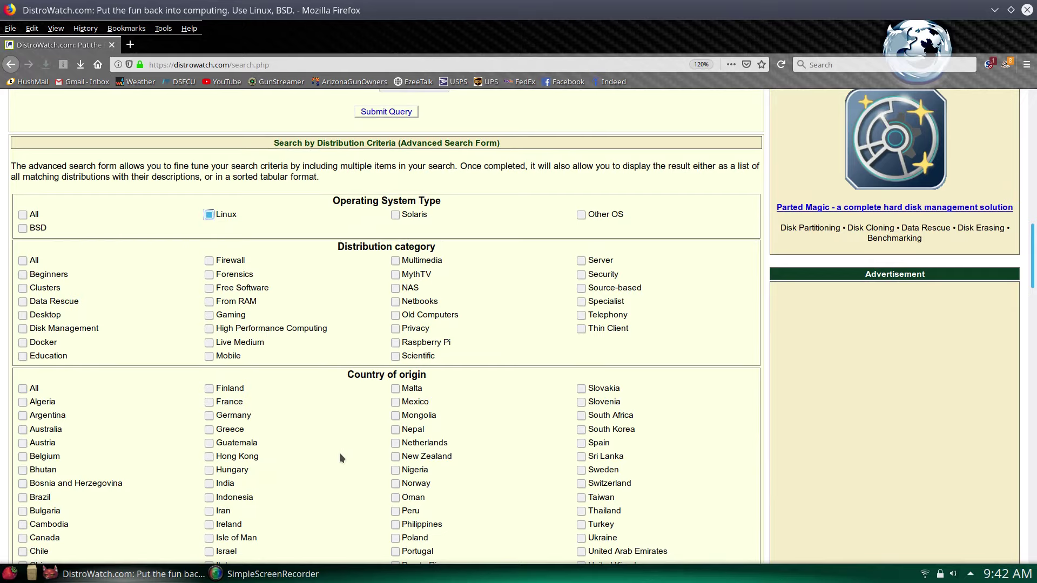
left_click(23, 261)
scroll(330, 430, "down", 3)
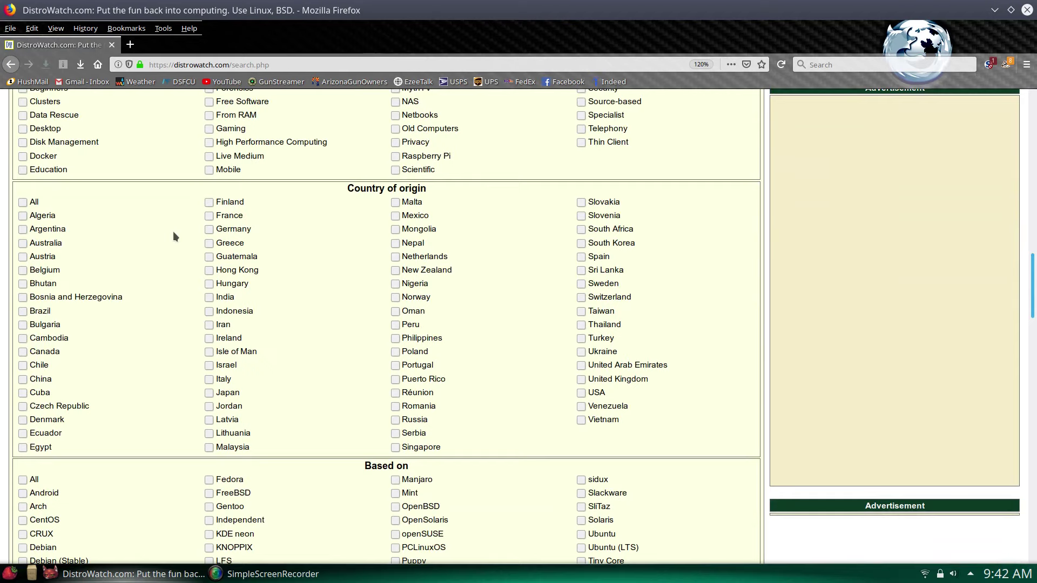
left_click(22, 202)
- Tick Debian (Testing) and Debian (Stable) under Based on
scroll(402, 461, "down", 4)
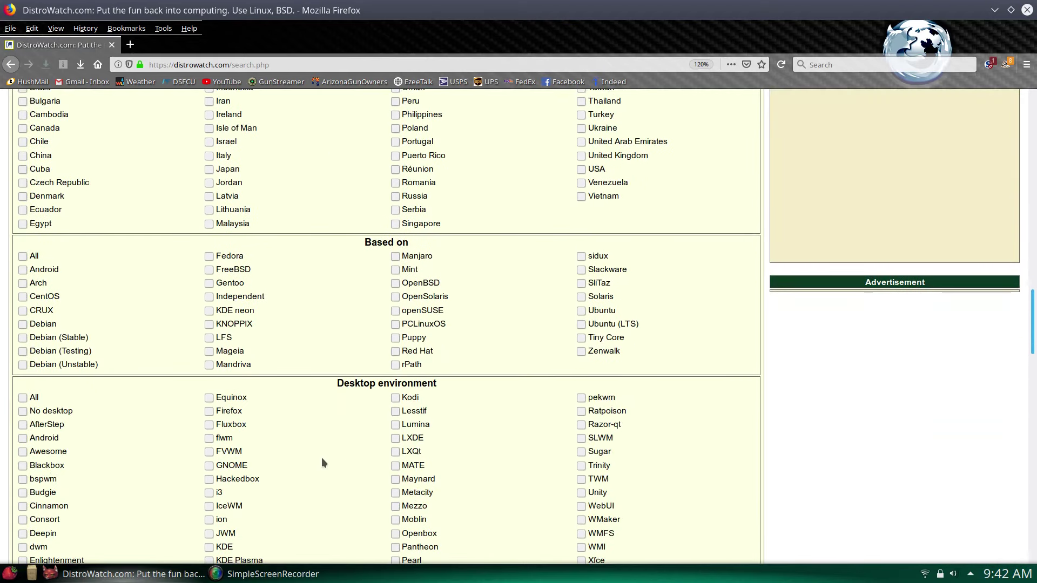
scroll(319, 445, "down", 1)
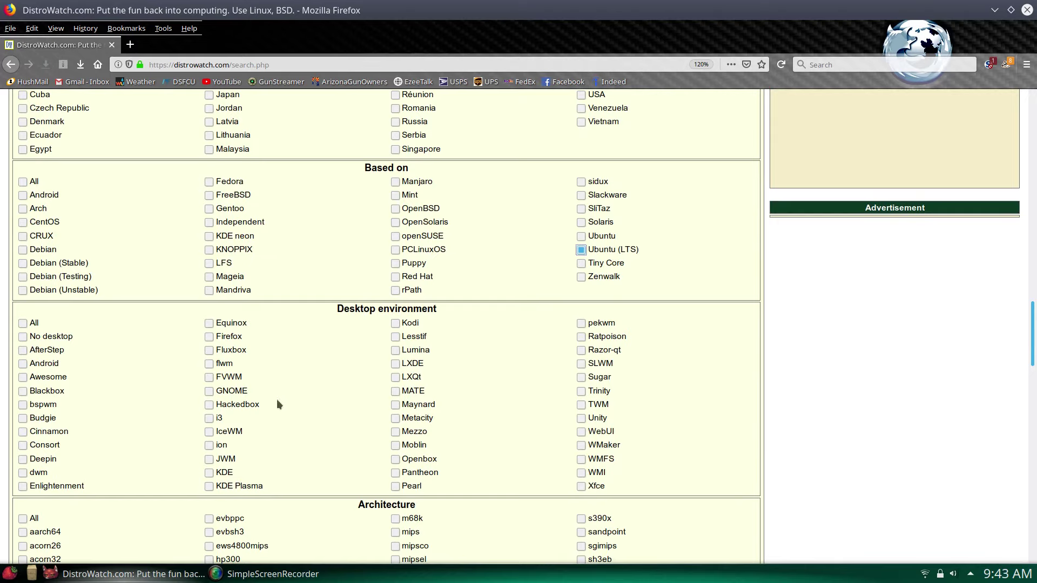
left_click(23, 276)
left_click(23, 264)
scroll(158, 413, "down", 3)
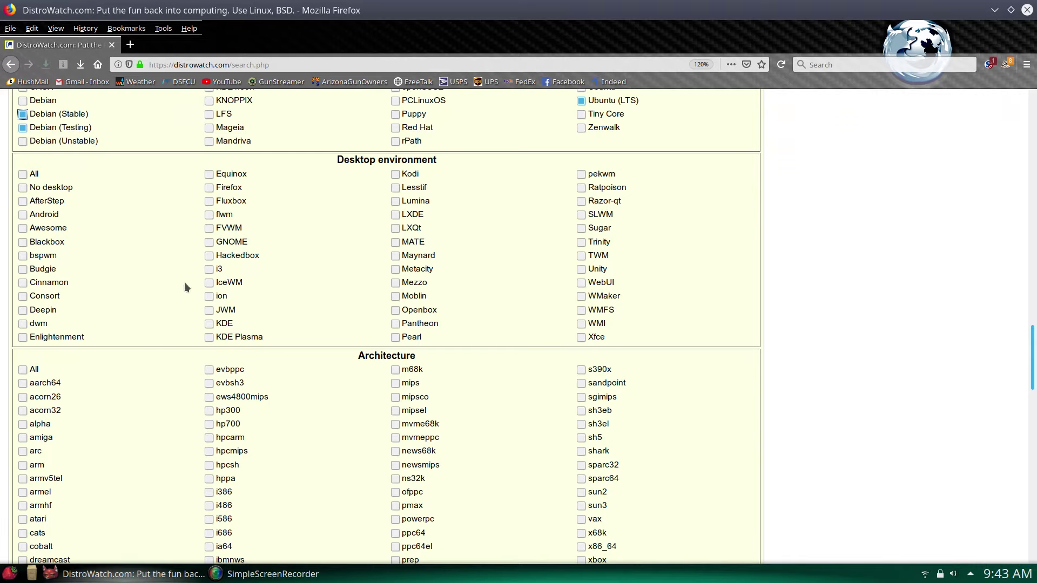
- Include the Xfce, LXQt, KDE Plasma and KDE desktop environments
left_click(581, 337)
left_click(404, 227)
left_click(209, 337)
left_click(209, 324)
- Limit architecture to x86_64 and accept any package management system
scroll(493, 346, "down", 3)
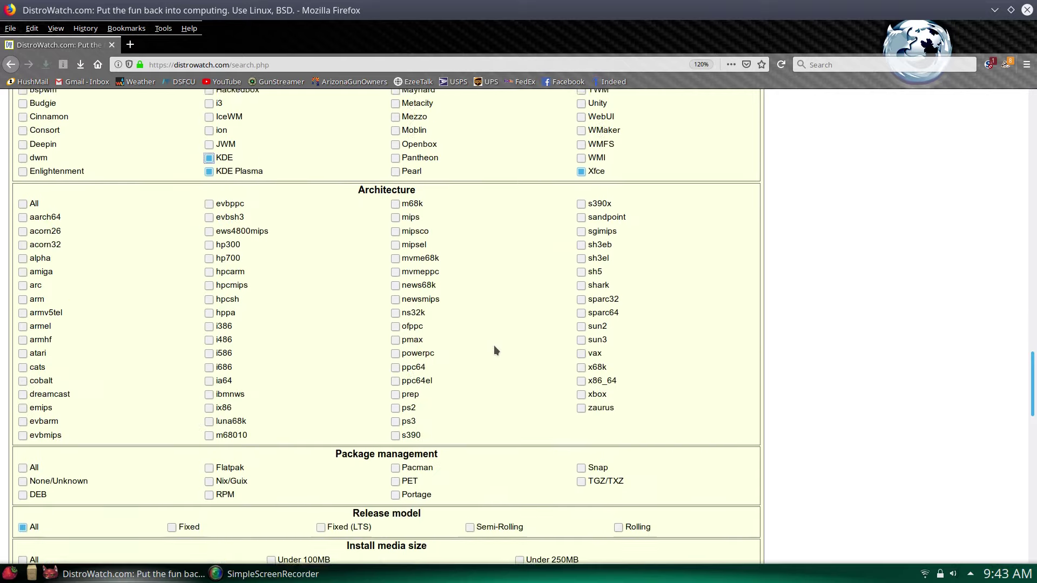
scroll(494, 346, "down", 1)
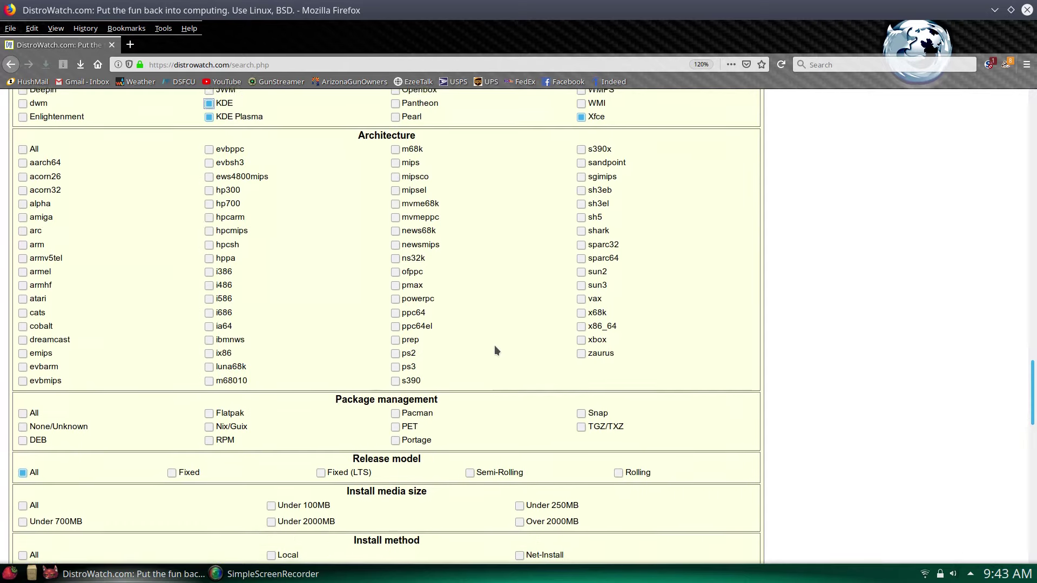
left_click(579, 322)
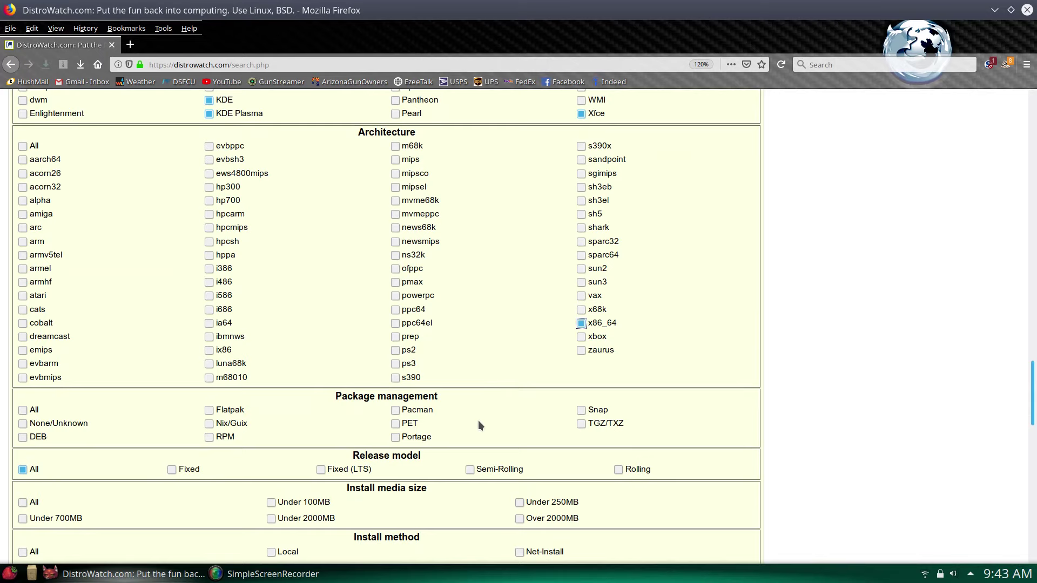
scroll(482, 417, "down", 2)
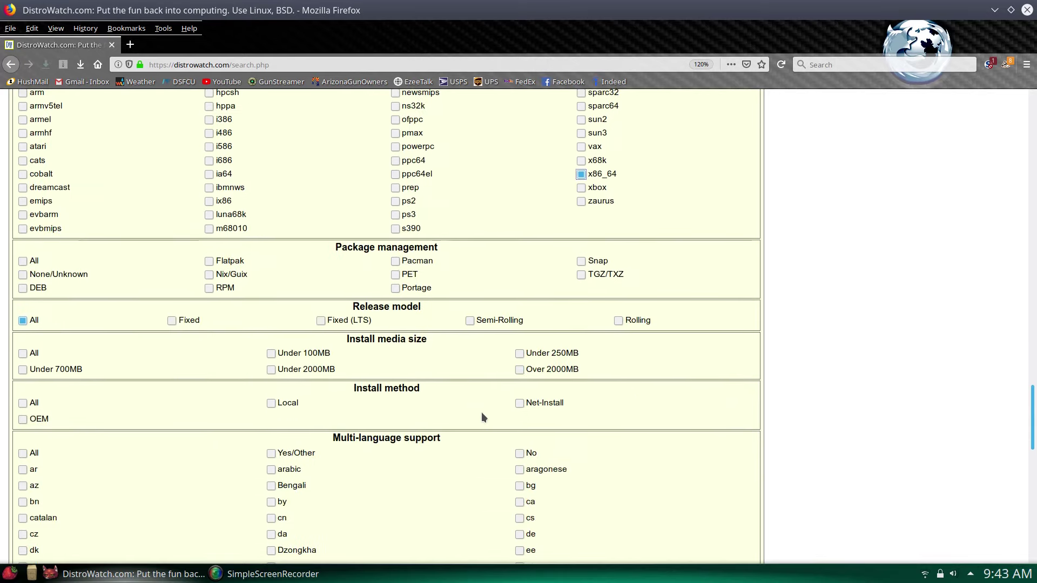
scroll(481, 412, "down", 3)
left_click(22, 223)
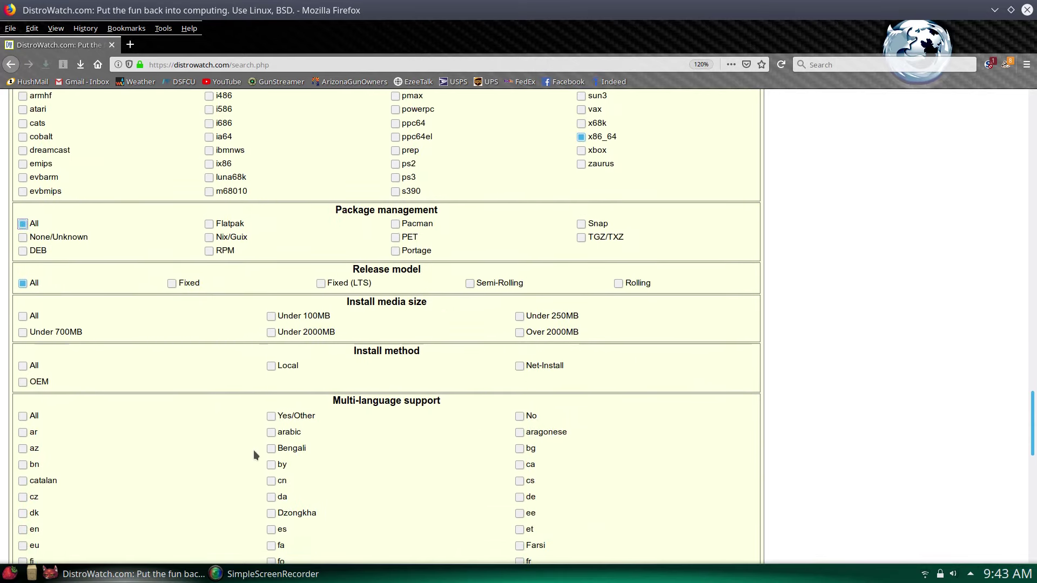
- Choose All install media sizes, Local install method and All init software
scroll(161, 424, "down", 3)
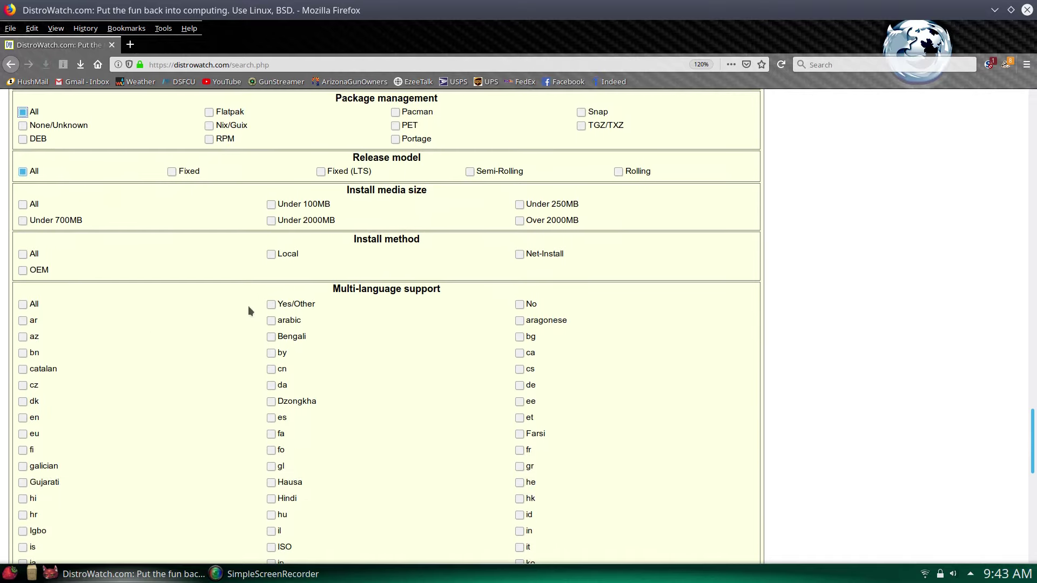
left_click(22, 204)
scroll(166, 295, "down", 2)
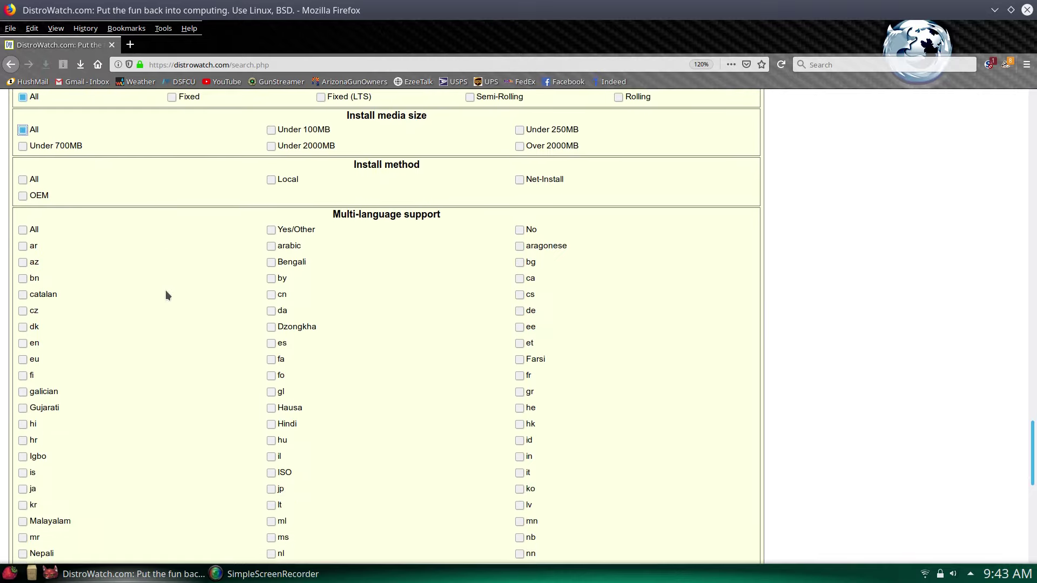
left_click(270, 181)
scroll(441, 387, "down", 2)
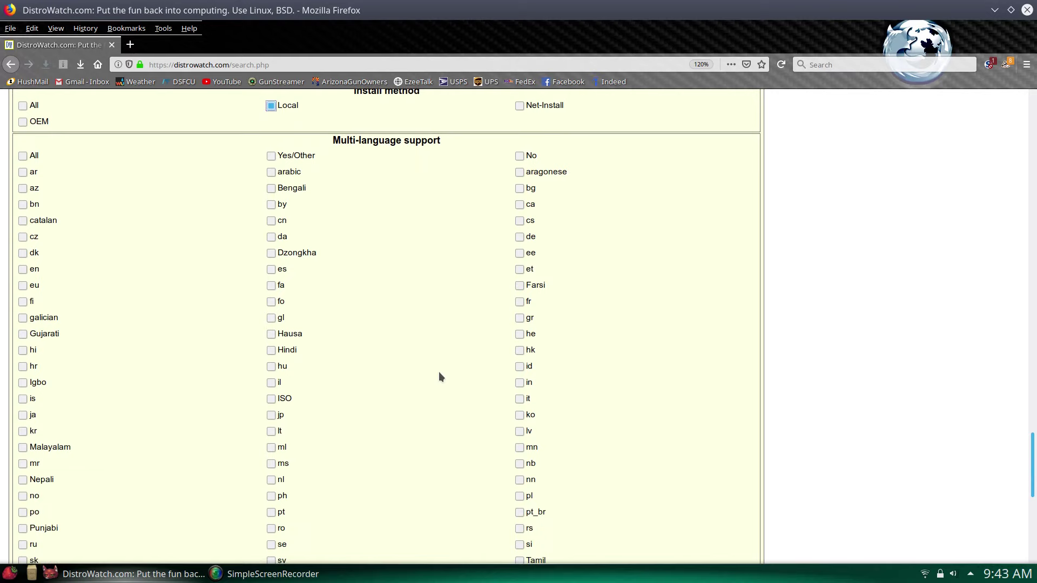
scroll(441, 376, "down", 9)
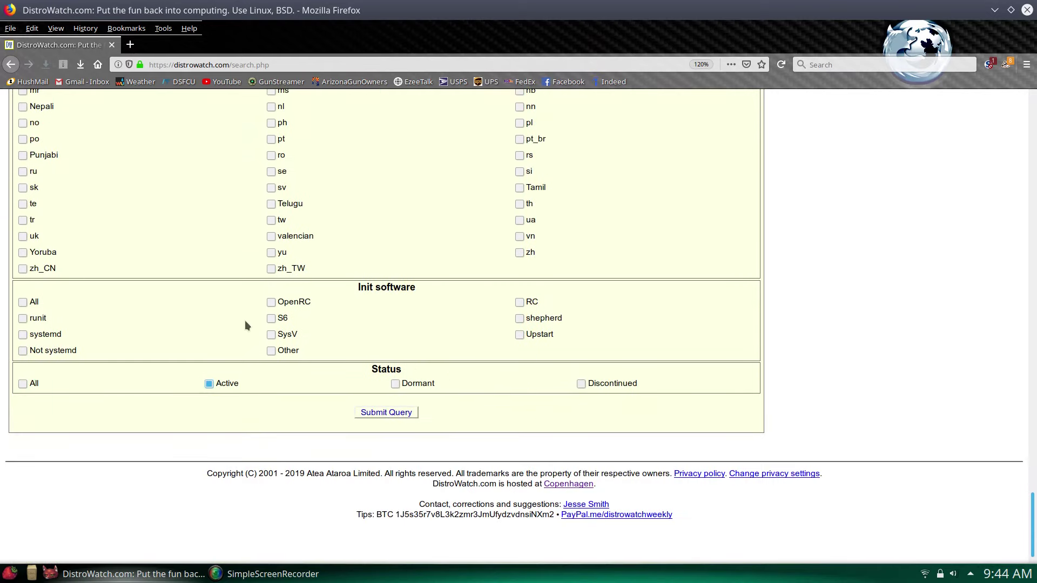
left_click(23, 302)
- Submit the query and scroll through the results from MX Linux, then back to the top
left_click(399, 413)
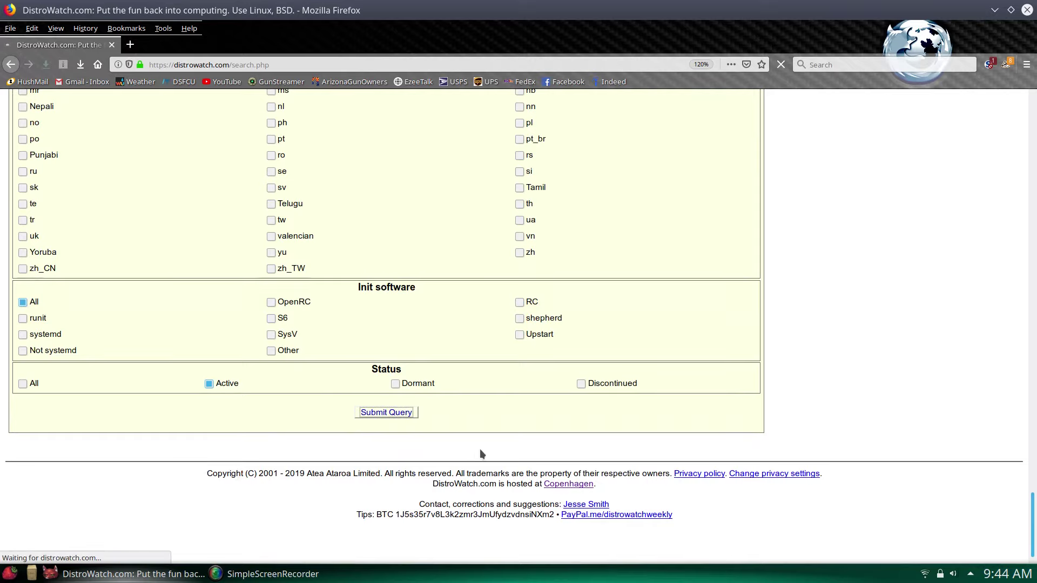
scroll(461, 407, "up", 5)
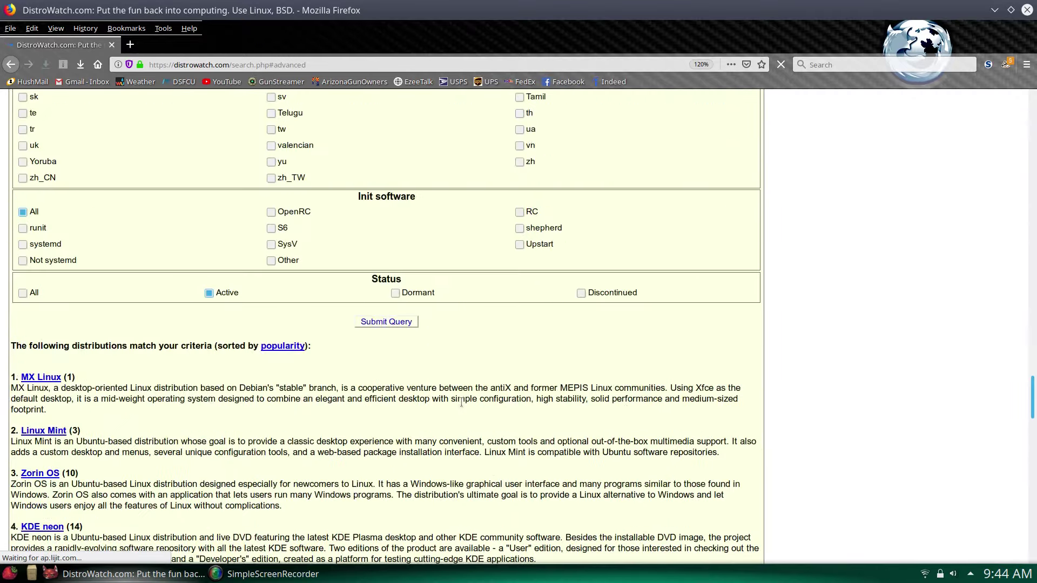
scroll(462, 406, "down", 5)
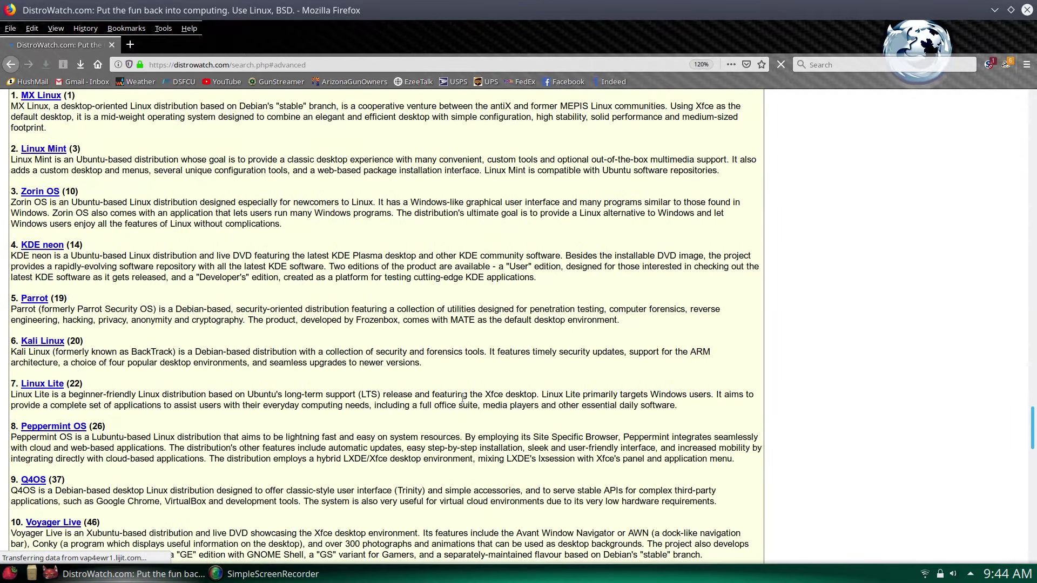
scroll(454, 418, "down", 9)
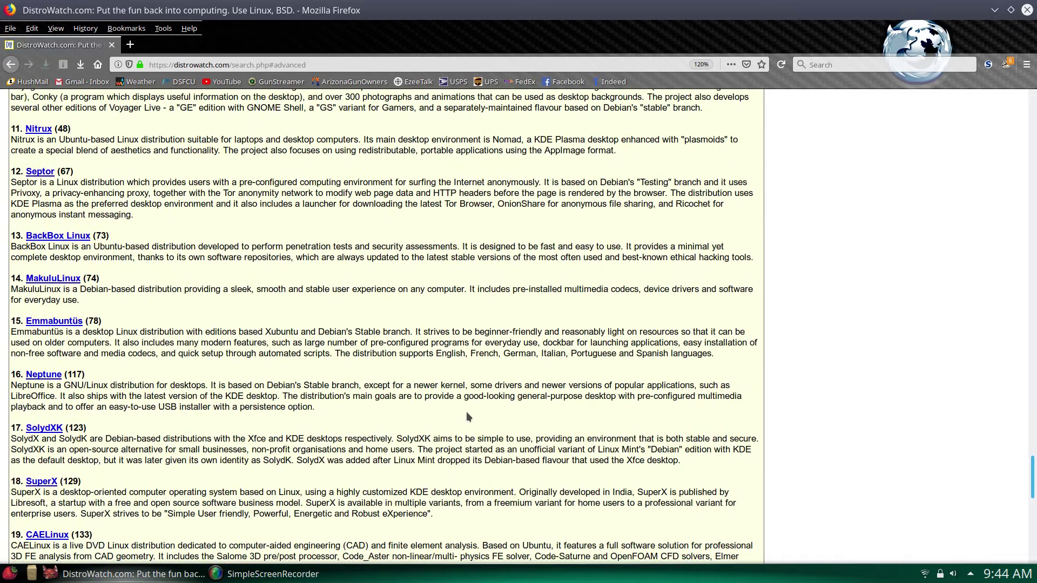
scroll(466, 411, "down", 4)
scroll(466, 411, "down", 7)
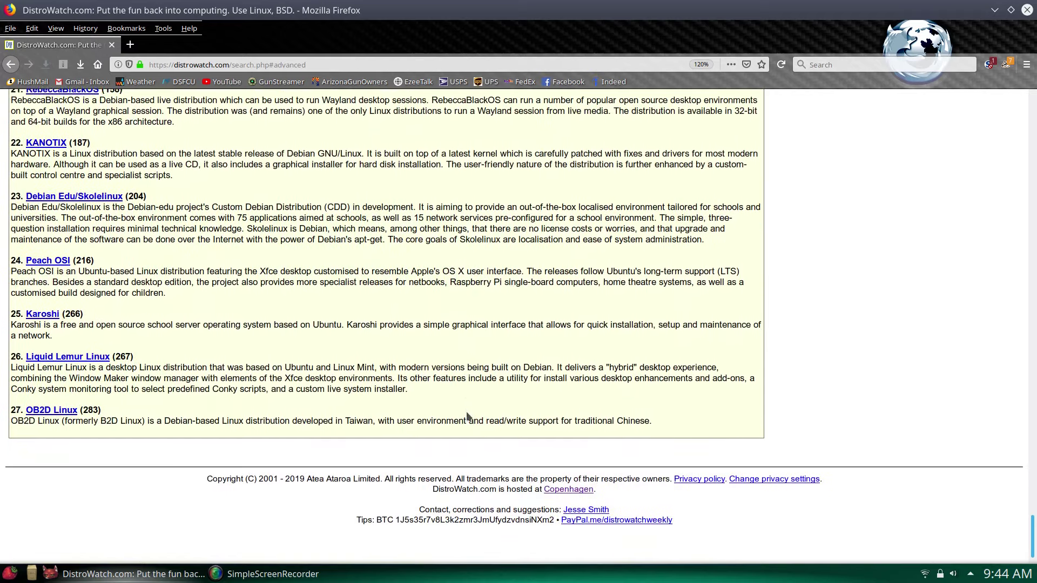
scroll(324, 419, "up", 2)
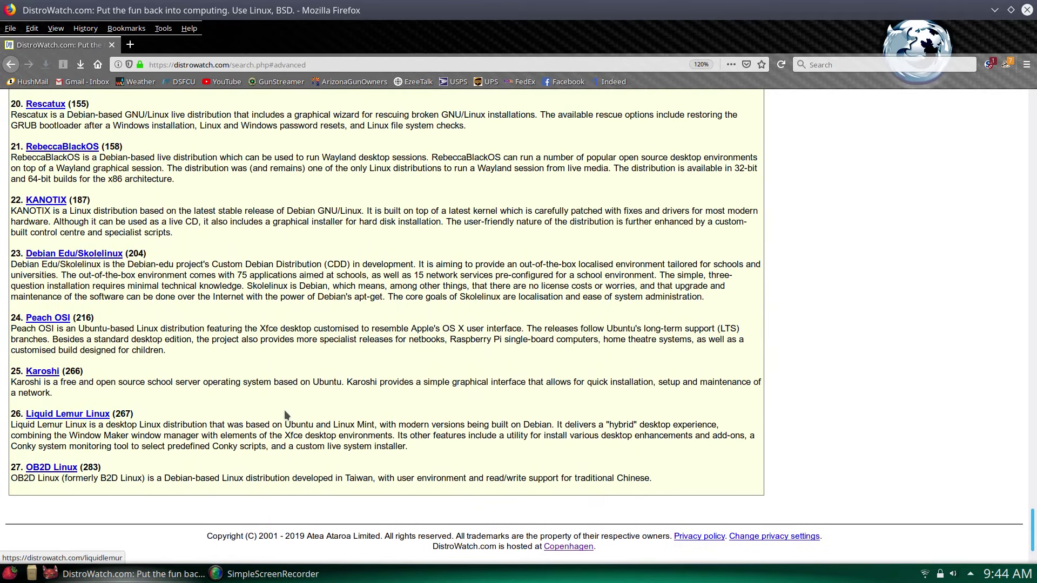
scroll(291, 413, "up", 3)
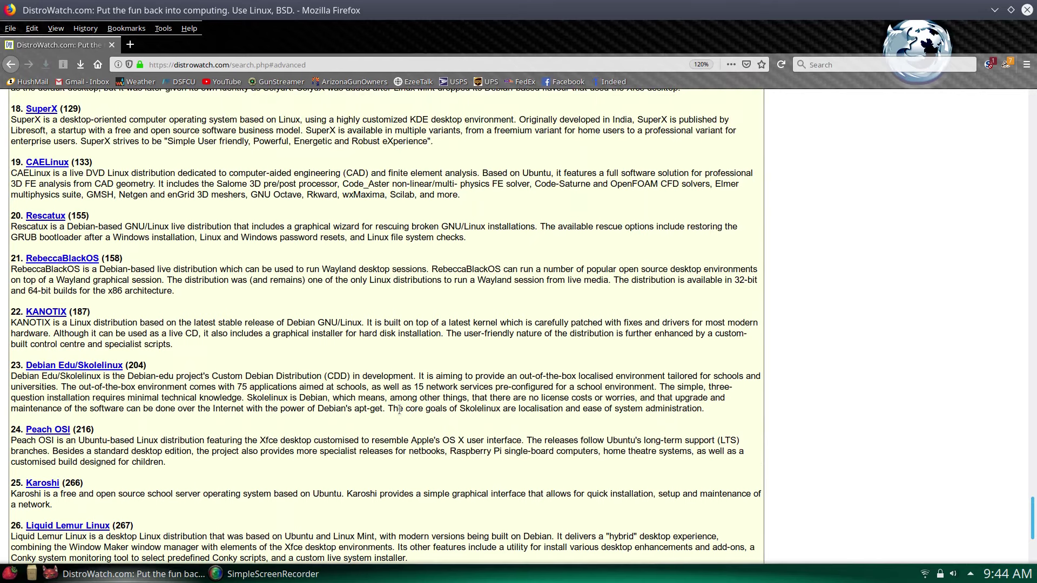
scroll(399, 410, "up", 4)
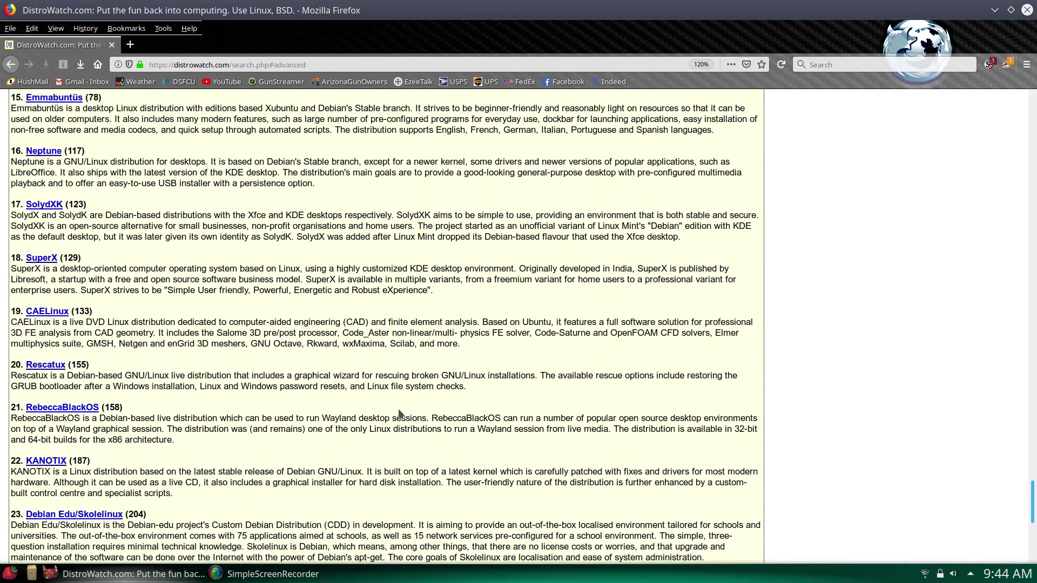
scroll(400, 414, "up", 4)
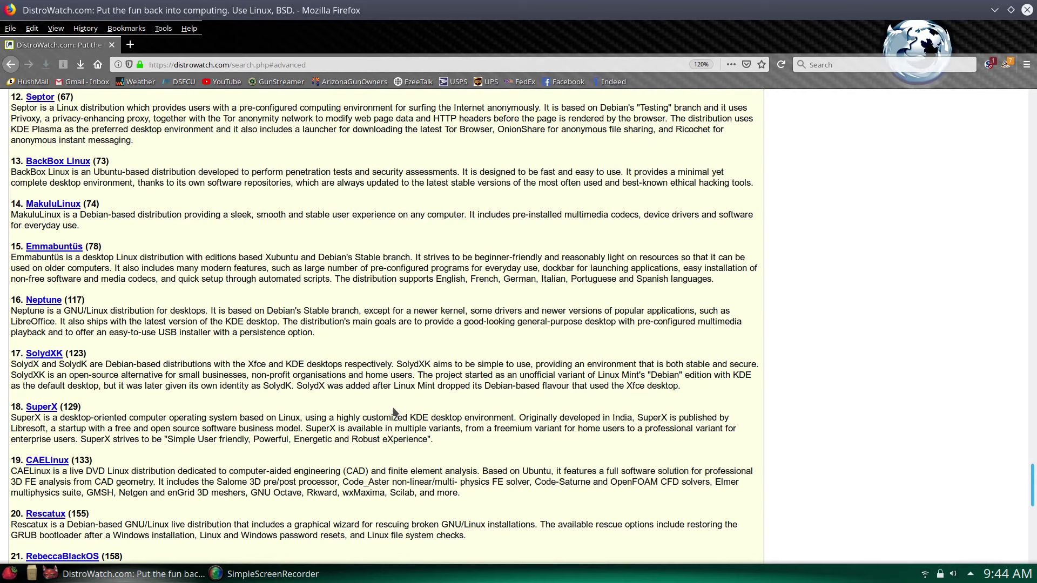
scroll(395, 413, "up", 1)
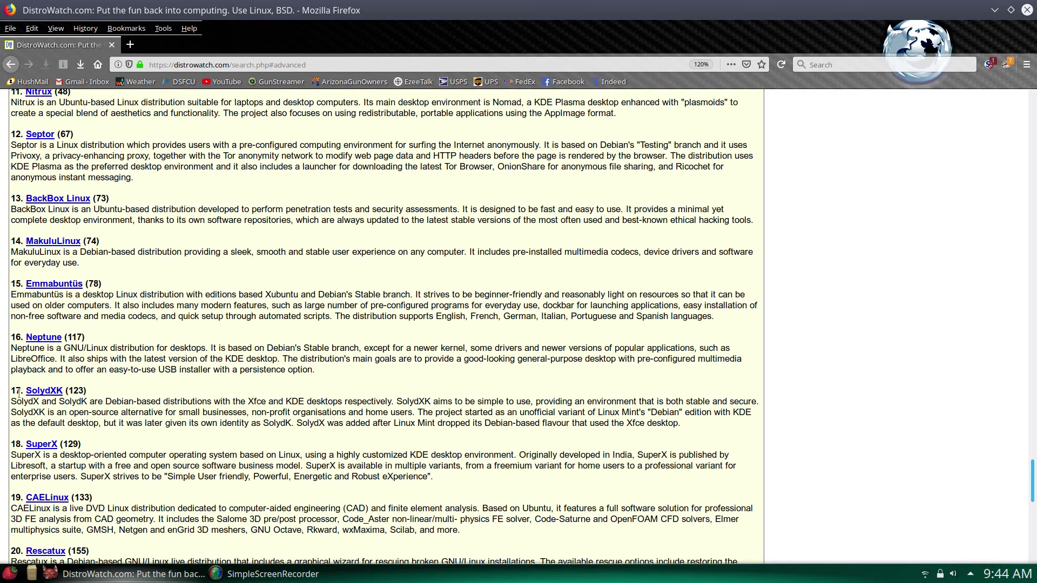
scroll(230, 393, "up", 3)
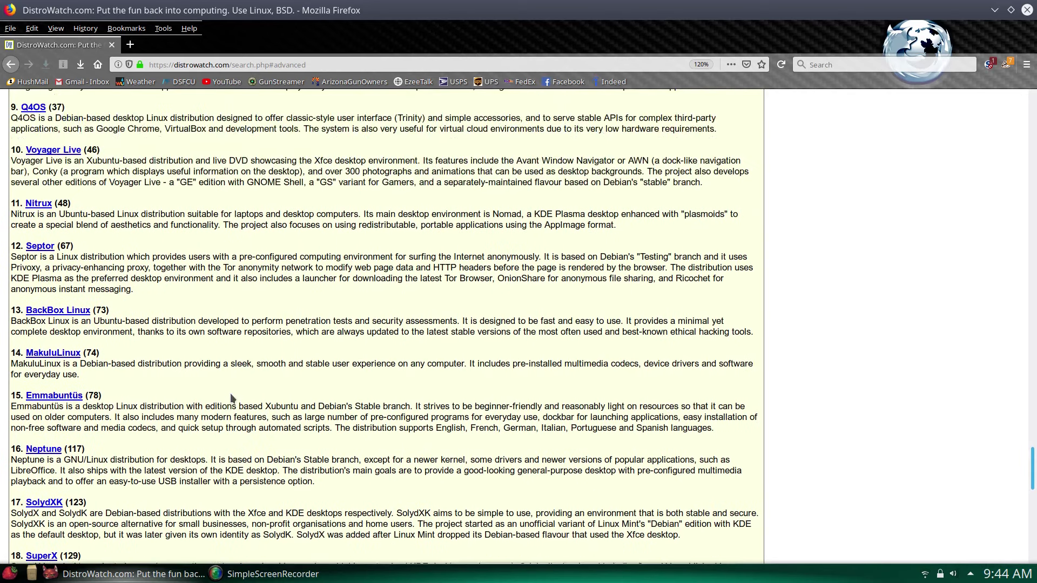
scroll(249, 398, "up", 1)
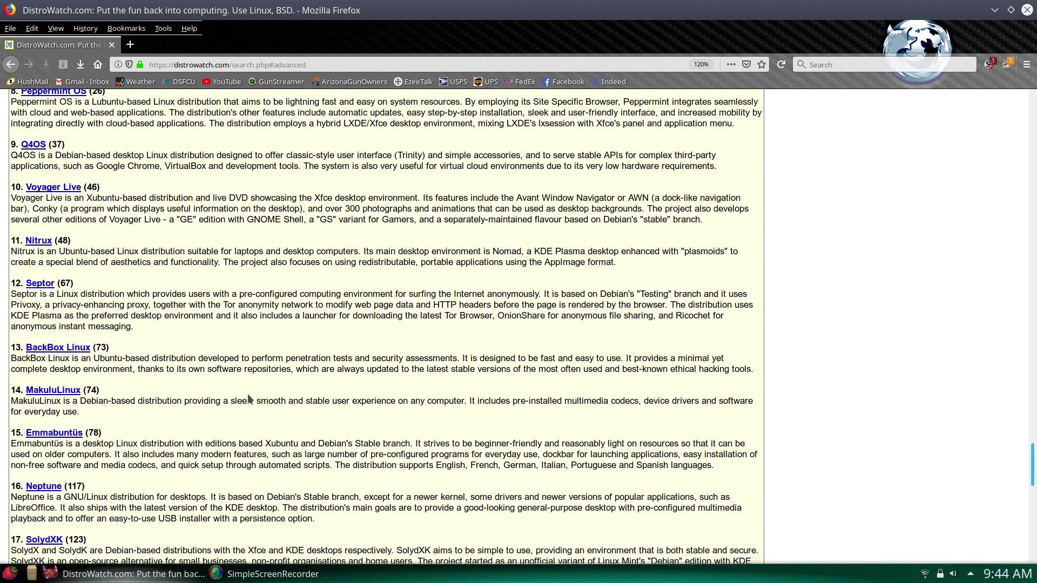
scroll(38, 405, "up", 2)
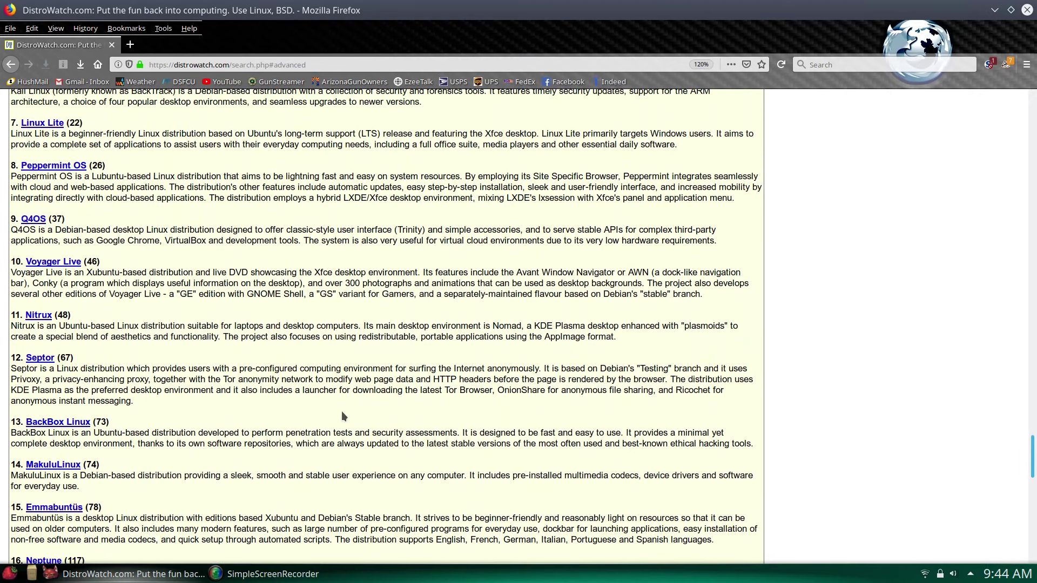
scroll(343, 412, "up", 3)
scroll(221, 402, "up", 3)
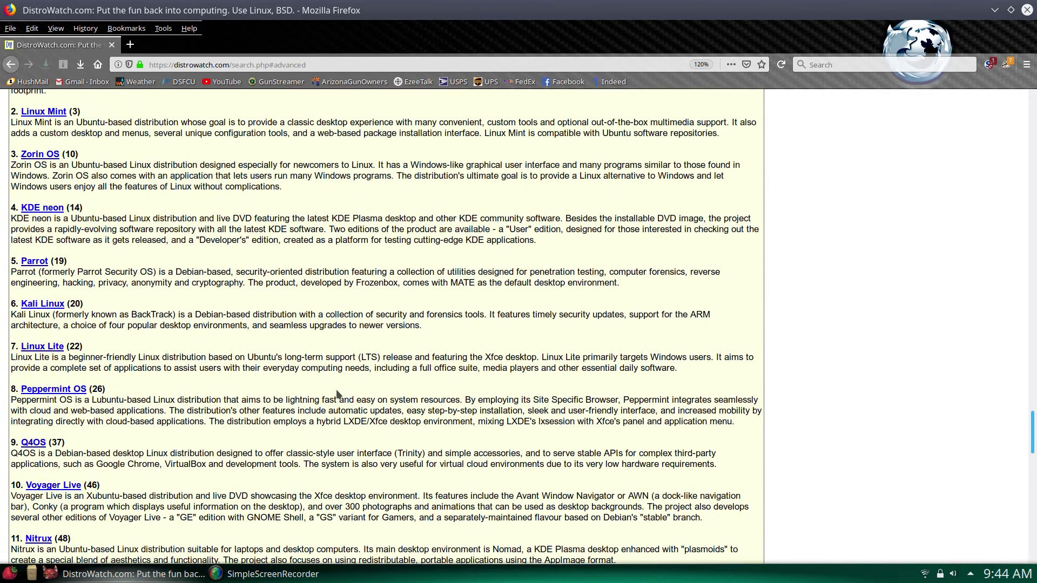
scroll(325, 405, "up", 2)
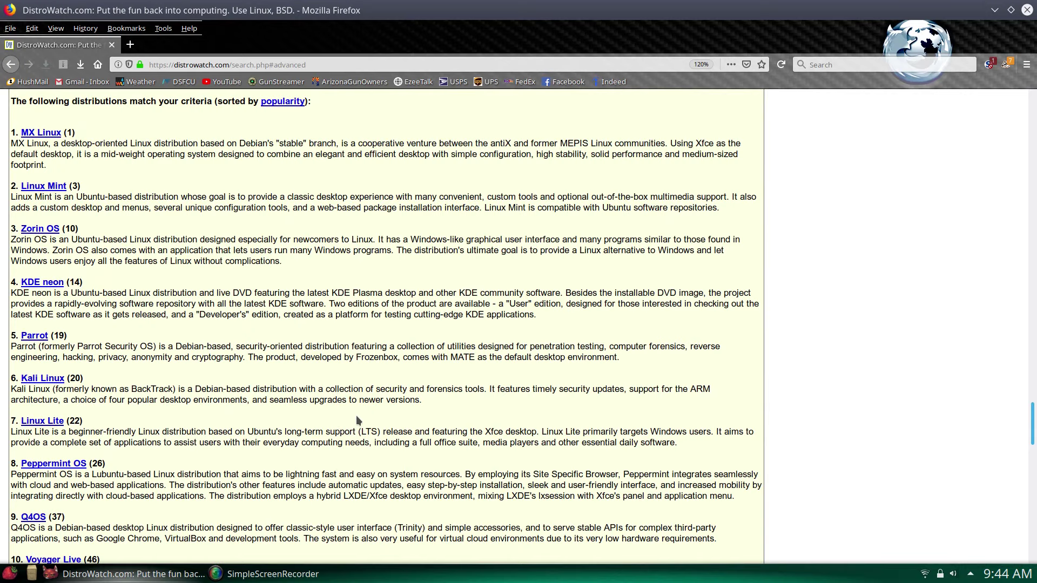
scroll(356, 420, "up", 2)
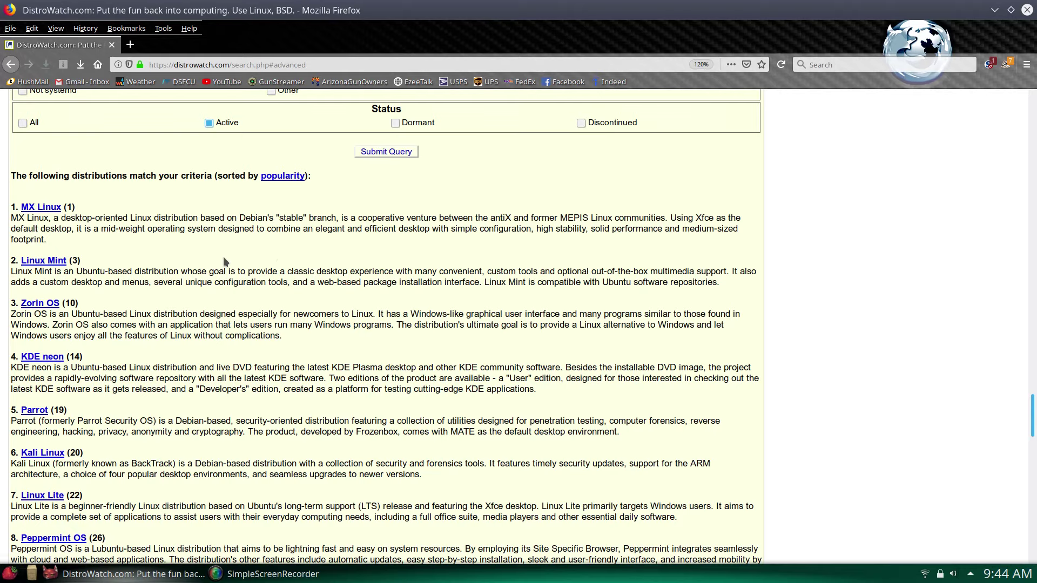
- Scroll back down the results to Liquid Lemur Linux and OB2D Linux
scroll(224, 262, "down", 3)
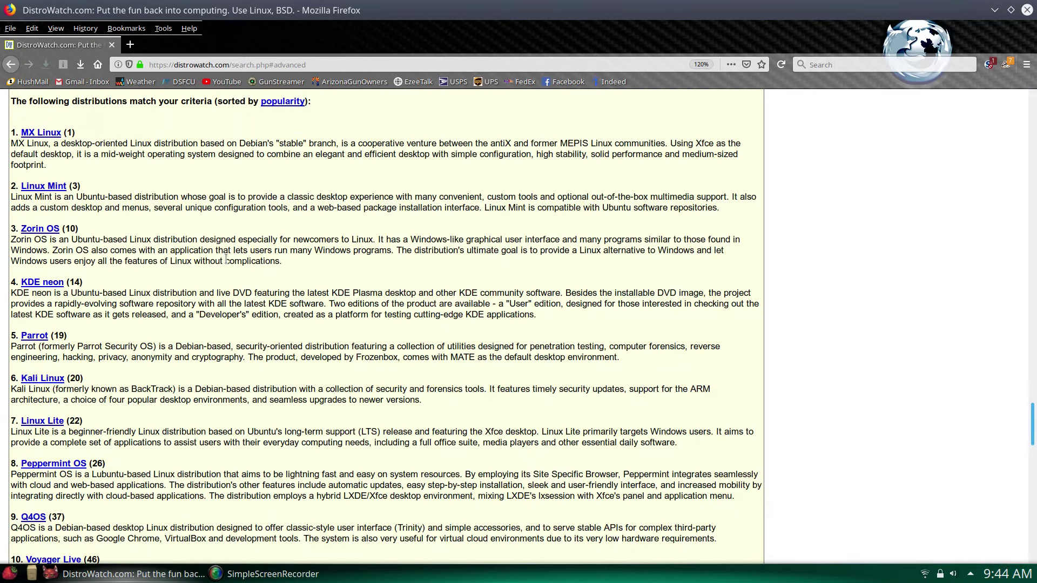
scroll(226, 260, "down", 3)
scroll(328, 270, "down", 6)
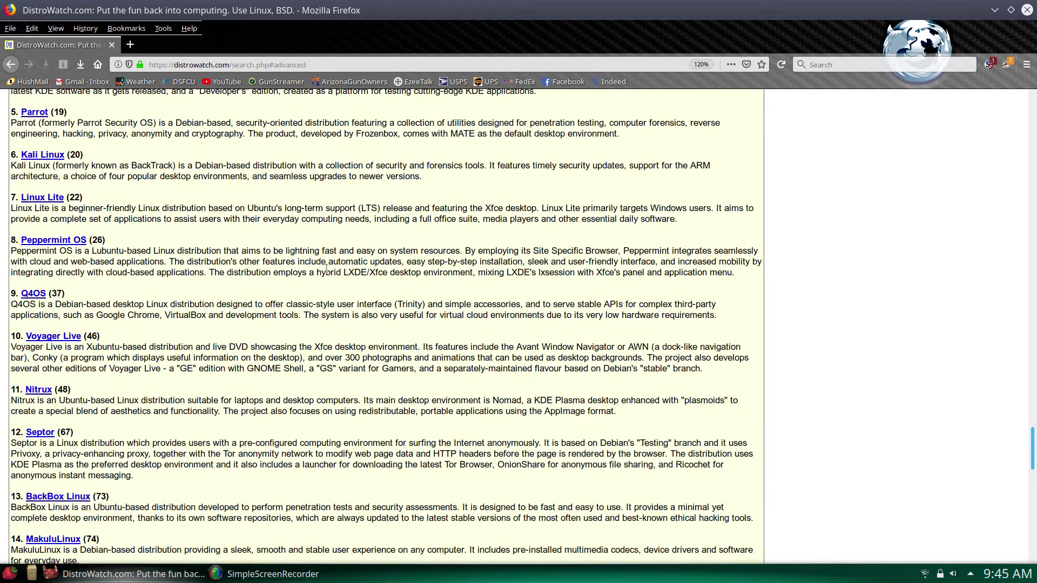
scroll(329, 266, "down", 3)
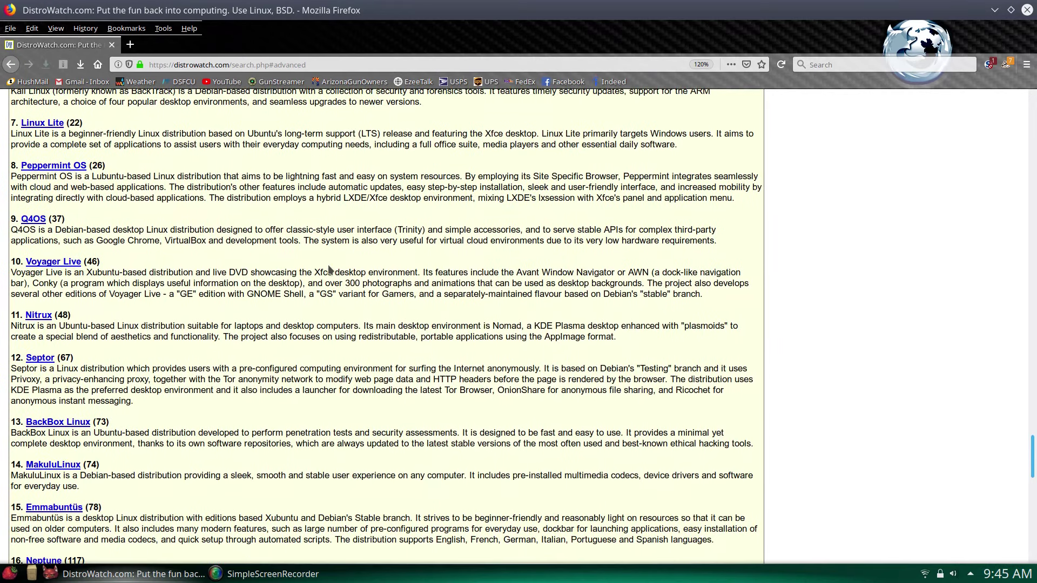
scroll(329, 269, "down", 6)
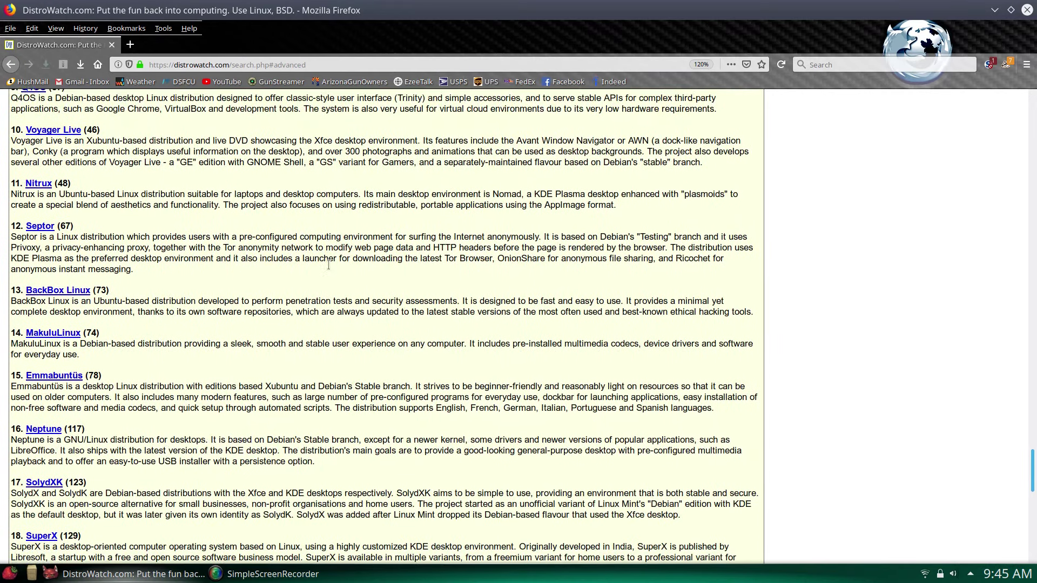
scroll(329, 268, "down", 4)
scroll(328, 264, "down", 3)
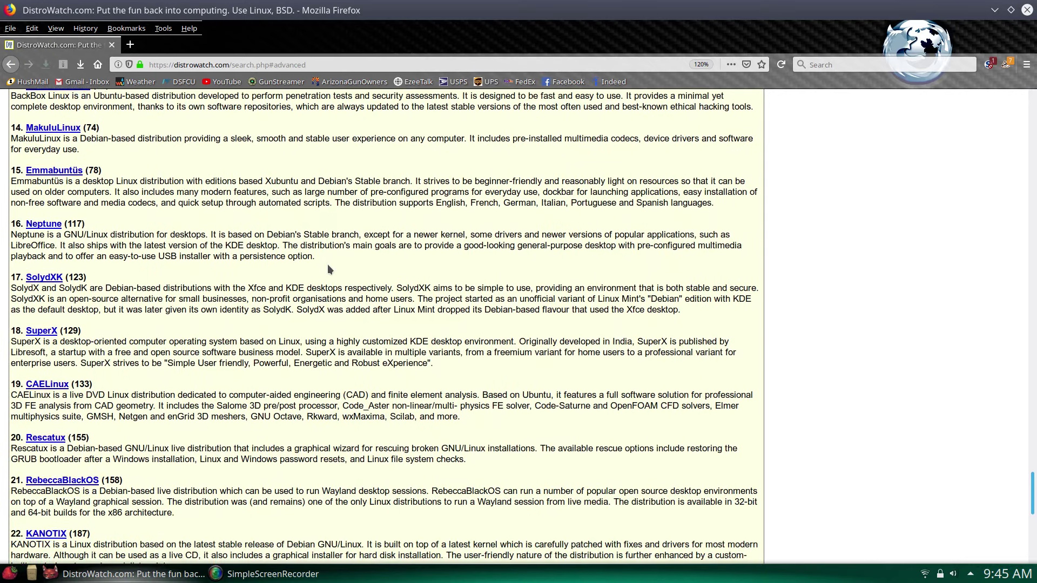
scroll(328, 264, "down", 7)
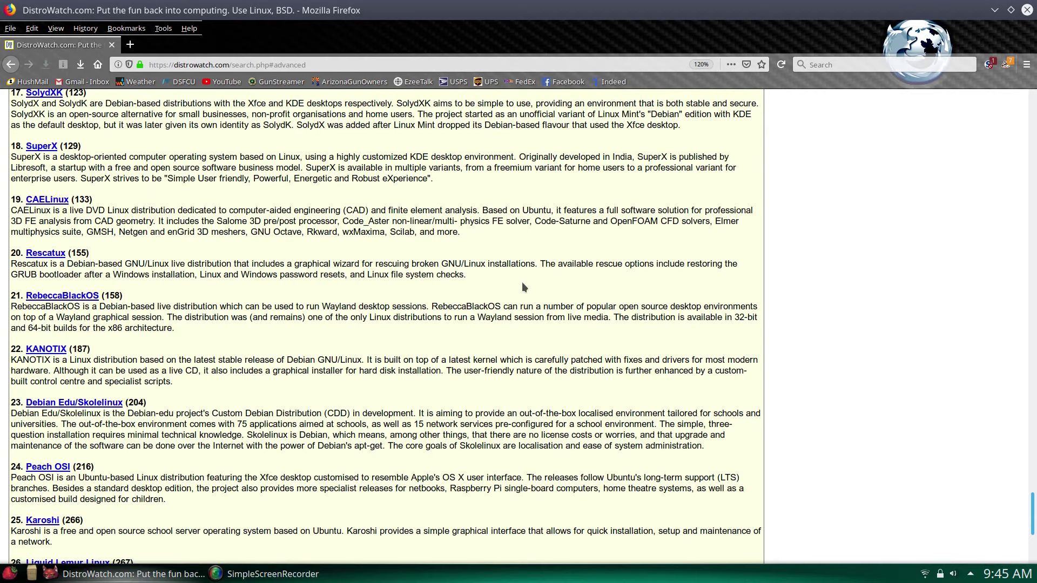
scroll(515, 278, "down", 7)
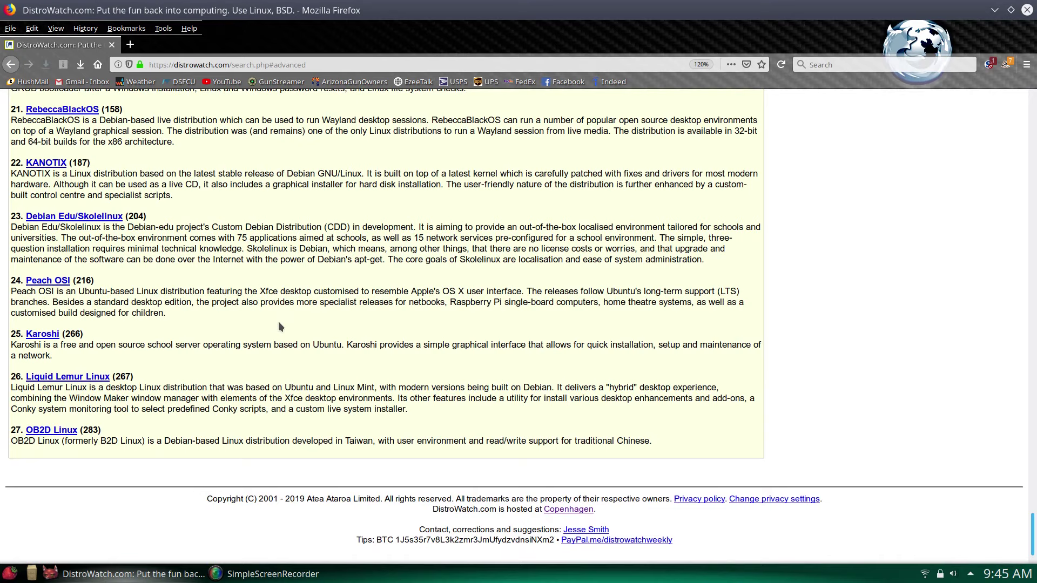
scroll(302, 316, "down", 2)
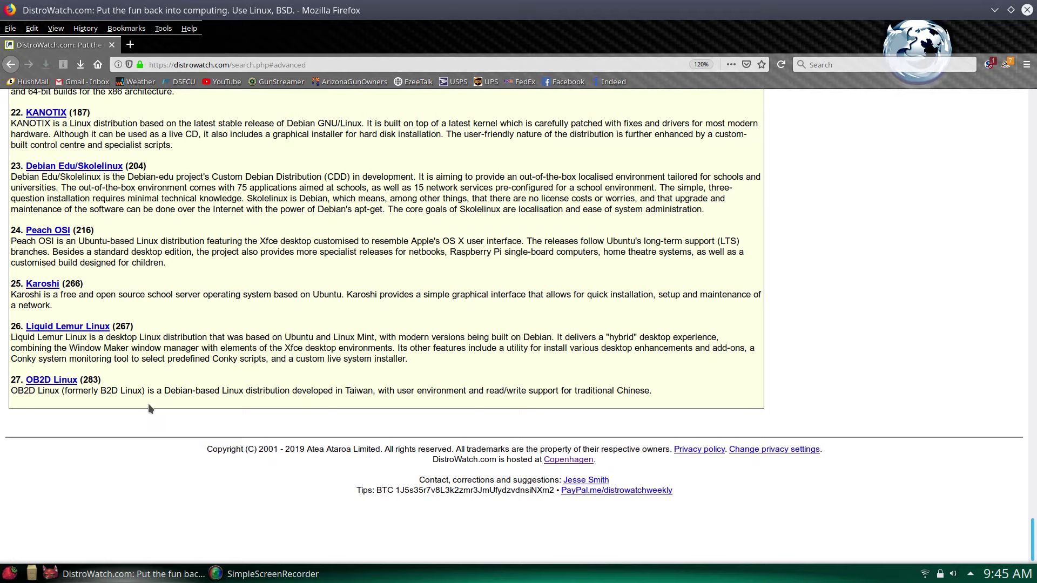
- Open the Liquid Lemur Linux DistroWatch entry and follow its Home Page URL
left_click(95, 330)
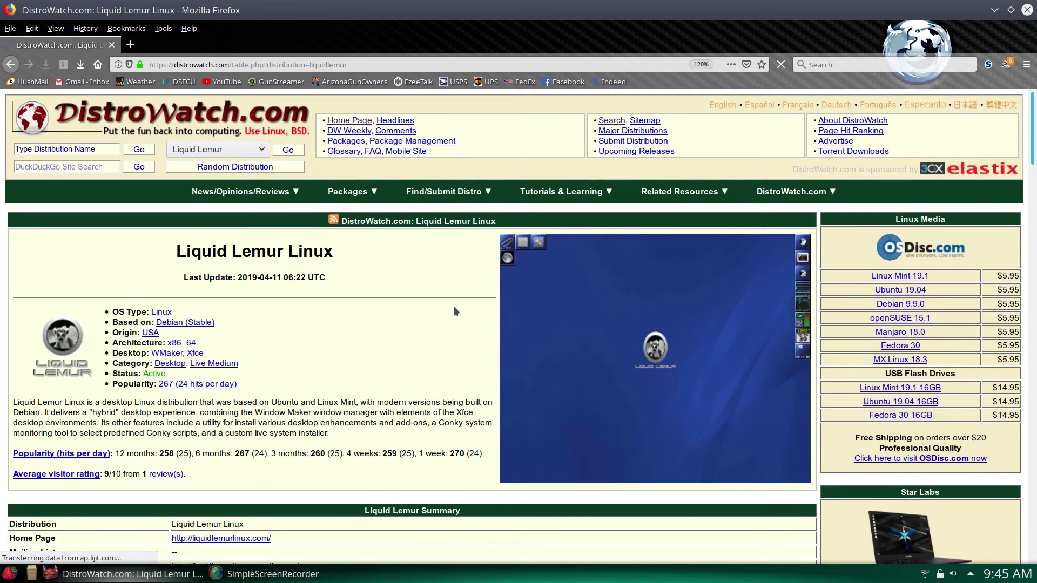
scroll(454, 308, "down", 1)
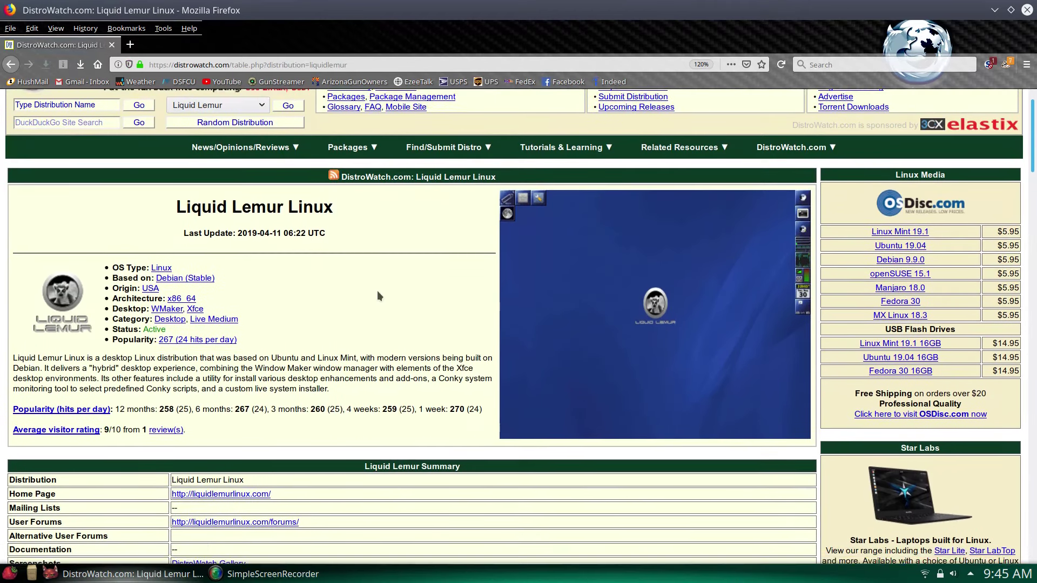
scroll(378, 293, "down", 3)
left_click(259, 314)
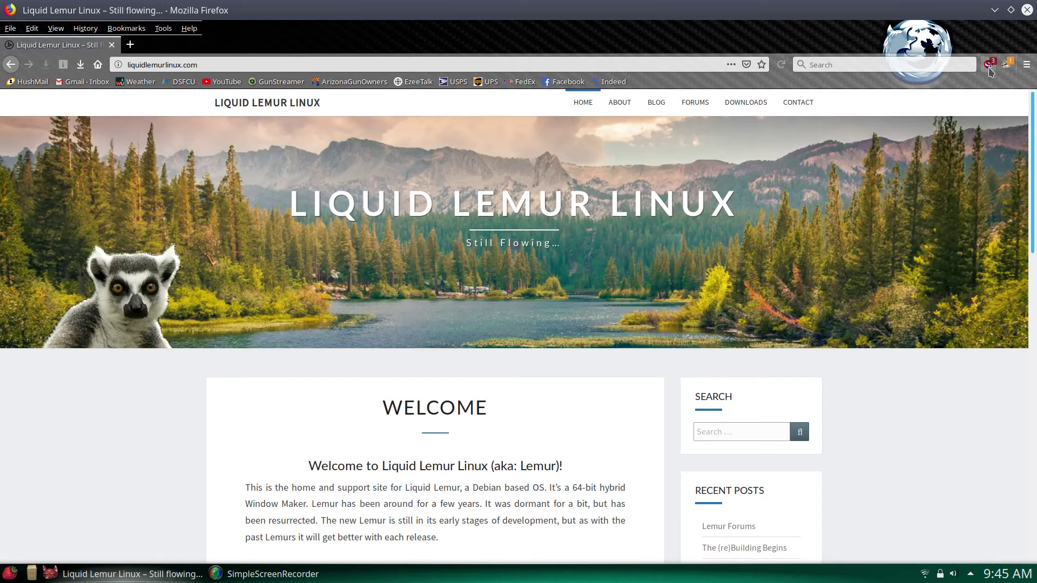
- Allow scripts on the Liquid Lemur Linux site, read its welcome and status, then go back
left_click(989, 64)
left_click(804, 160)
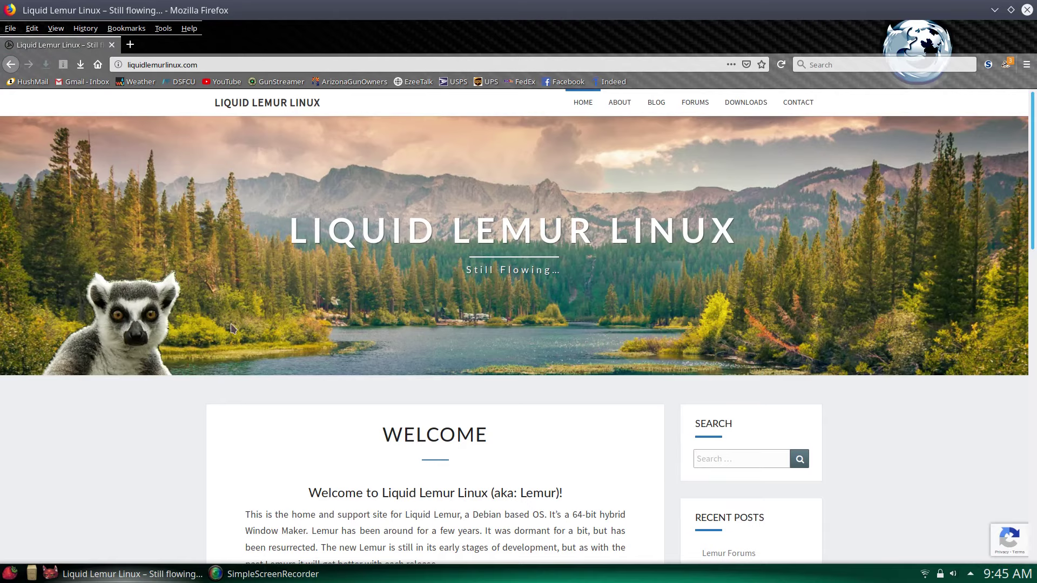
scroll(183, 360, "down", 5)
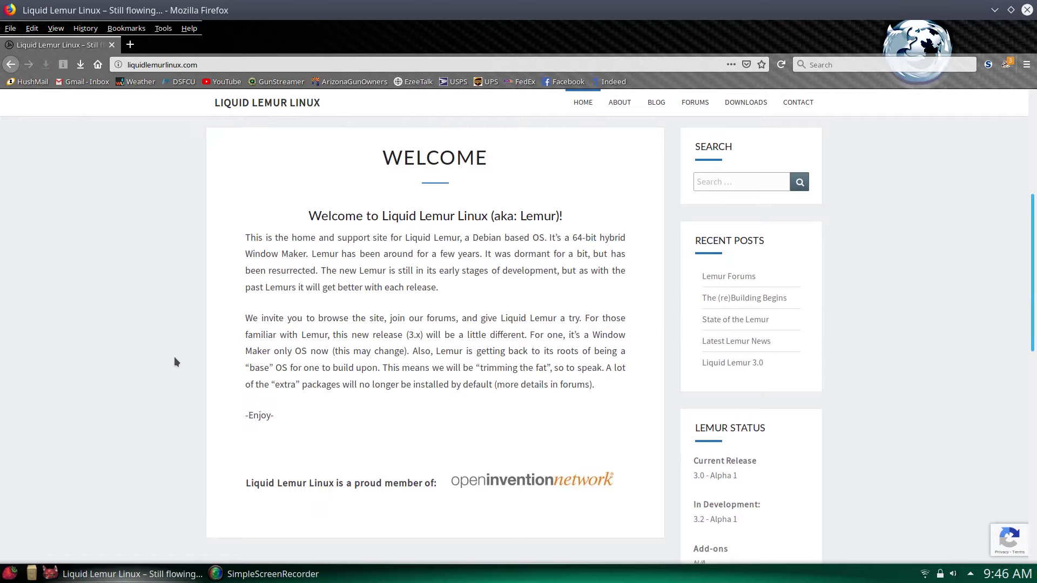
scroll(174, 361, "down", 2)
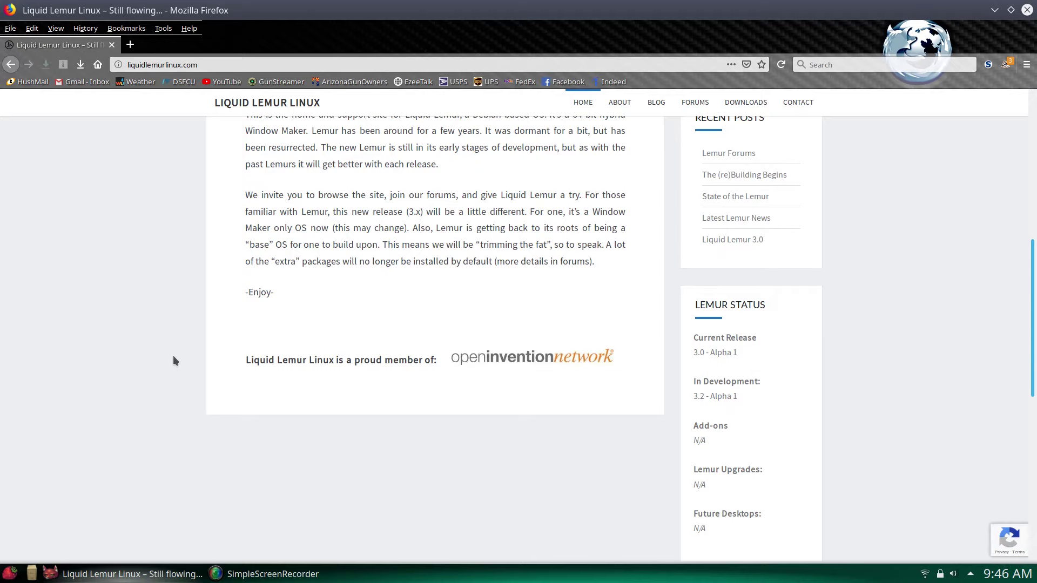
scroll(806, 345, "down", 1)
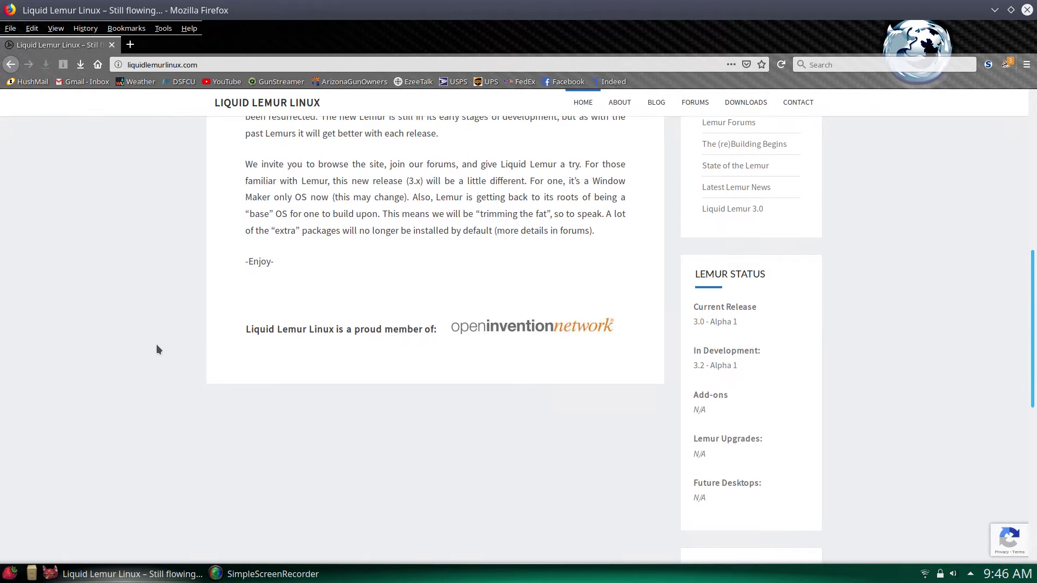
scroll(156, 345, "up", 4)
left_click(11, 65)
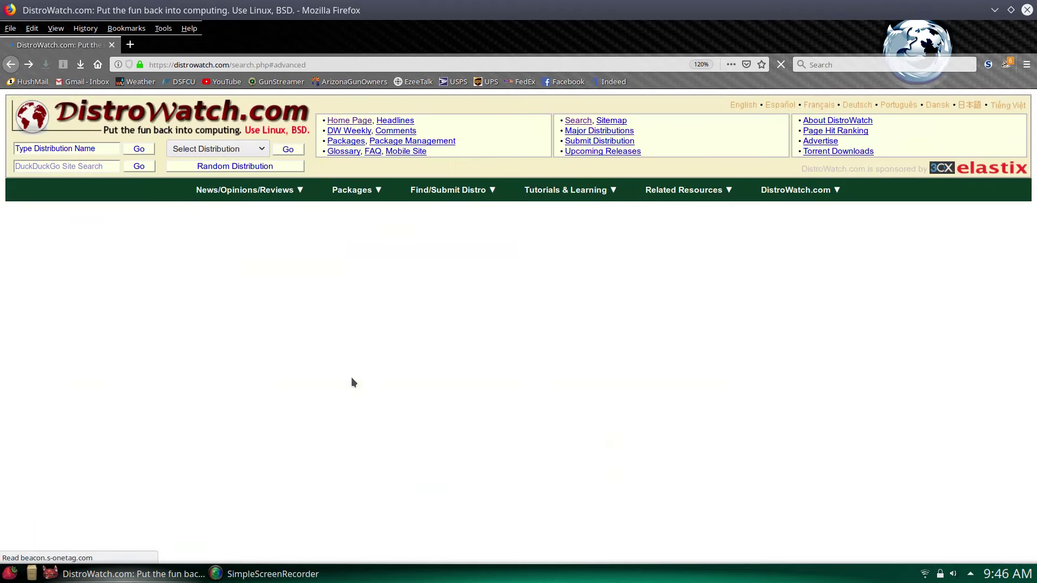
scroll(456, 346, "up", 8)
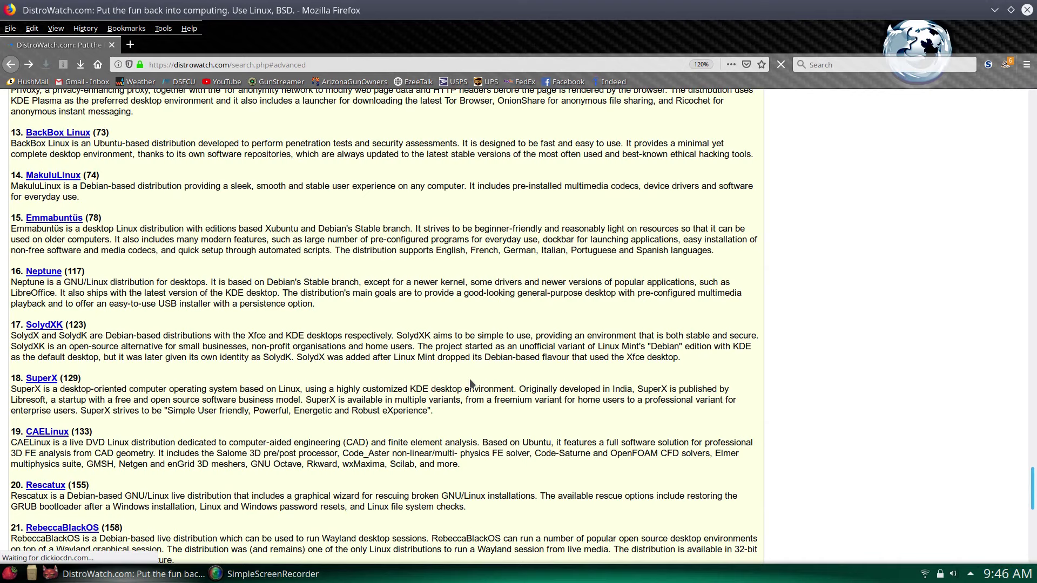
scroll(456, 368, "up", 5)
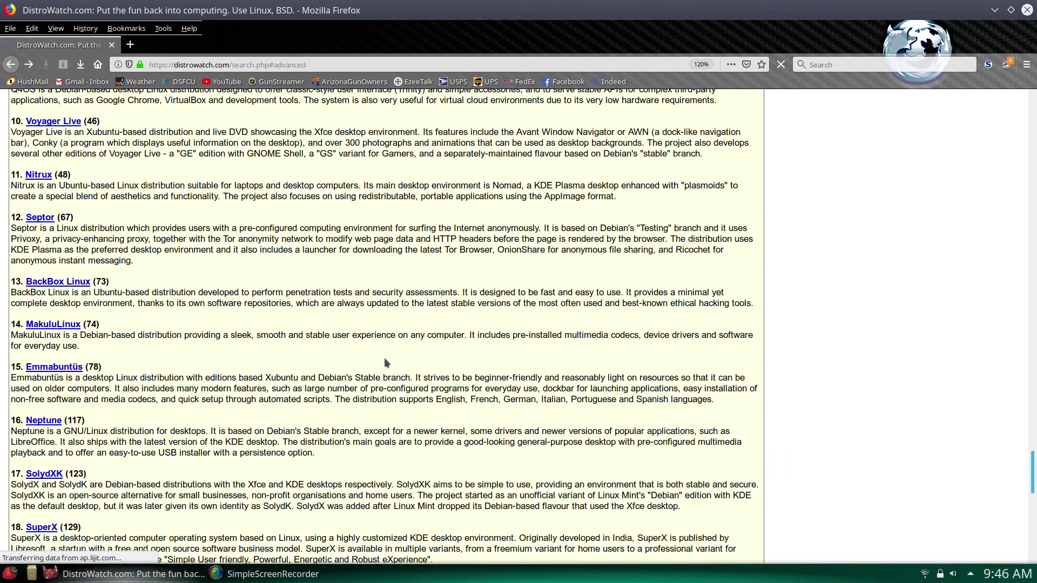
scroll(388, 357, "up", 10)
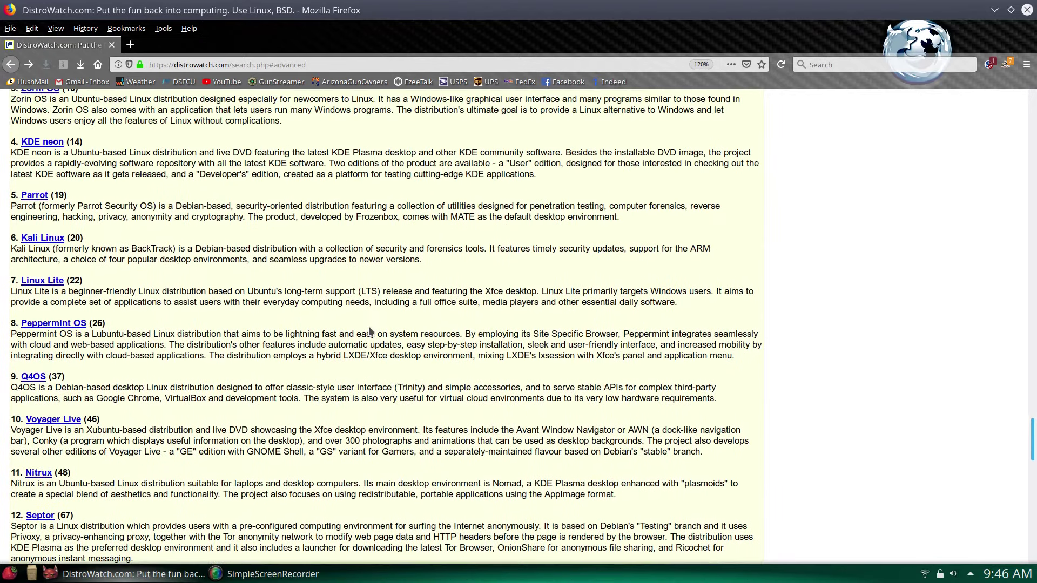
scroll(370, 332, "up", 4)
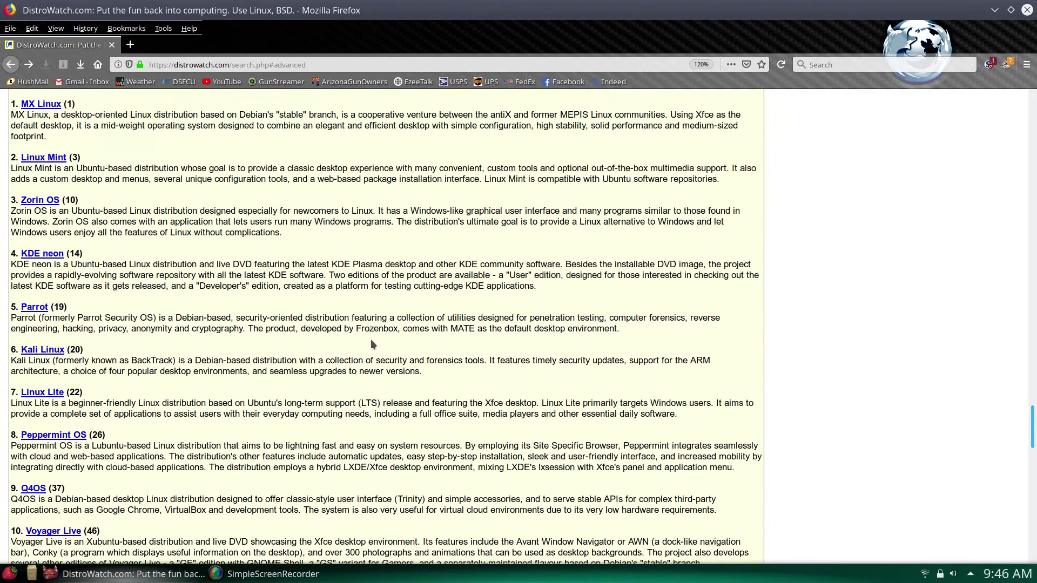
scroll(371, 341, "up", 1)
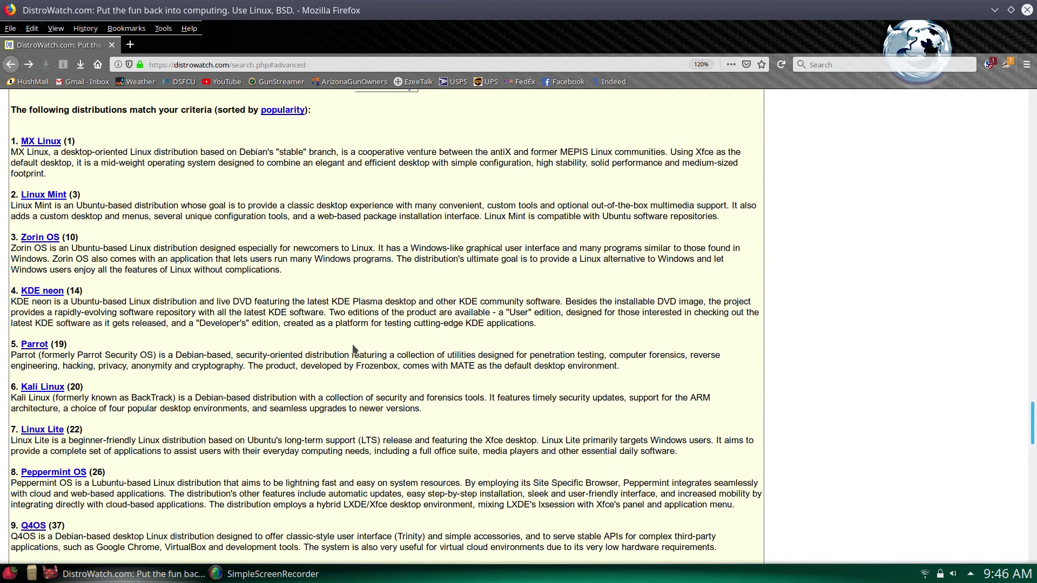
- Untick Ubuntu (LTS), Debian (Stable) and Debian (Testing); tick Arch and Manjaro under Based on
scroll(356, 351, "up", 10)
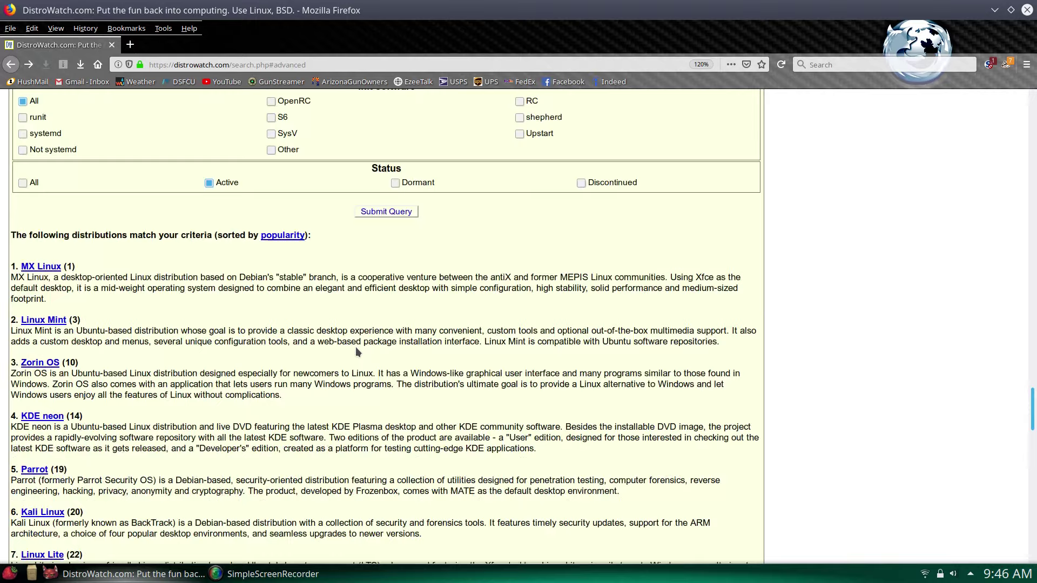
scroll(478, 353, "up", 10)
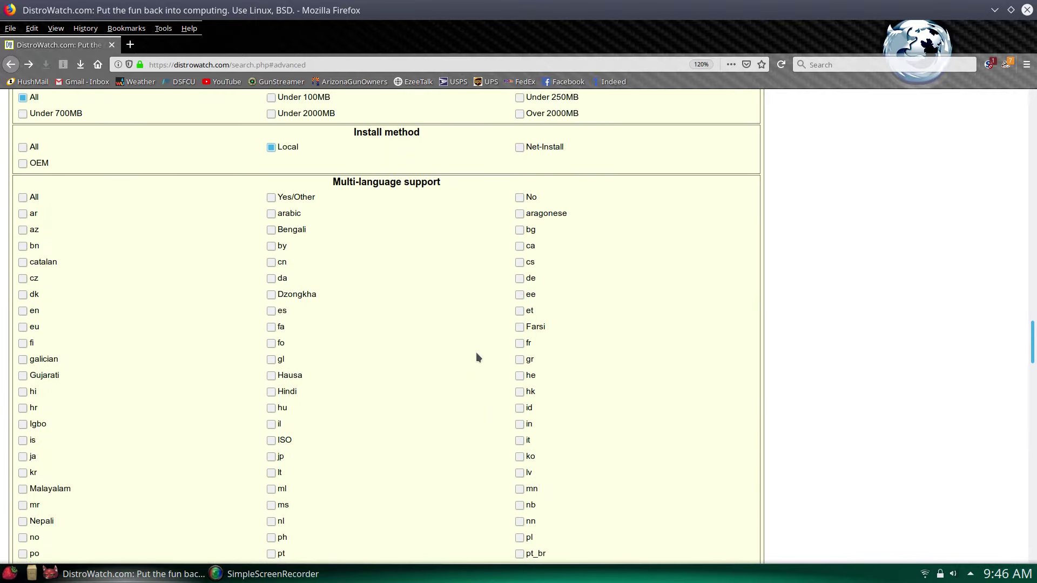
scroll(470, 349, "up", 10)
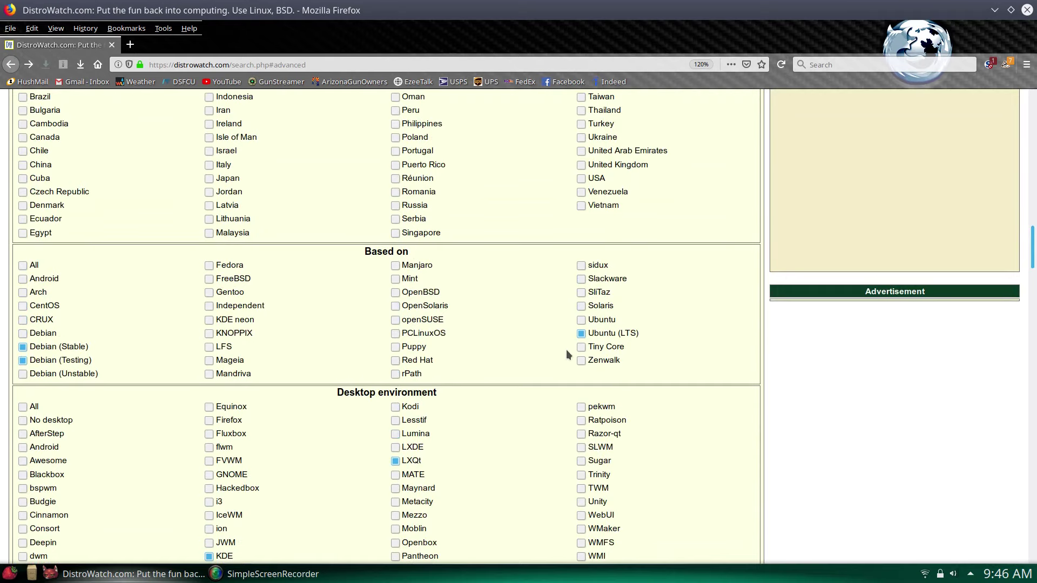
left_click(580, 335)
left_click(23, 347)
left_click(23, 360)
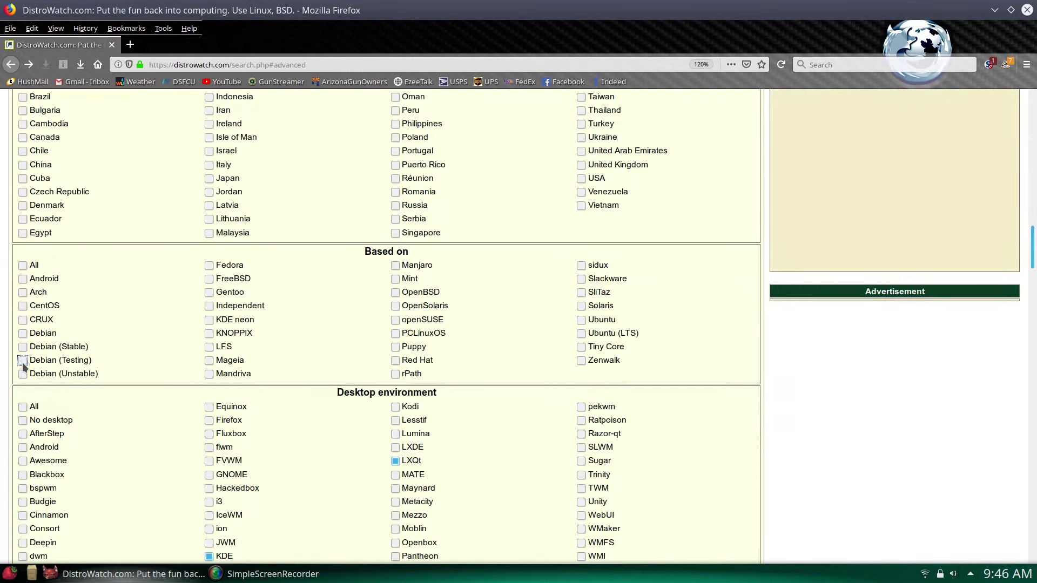
left_click(23, 292)
left_click(395, 266)
scroll(151, 319, "down", 20)
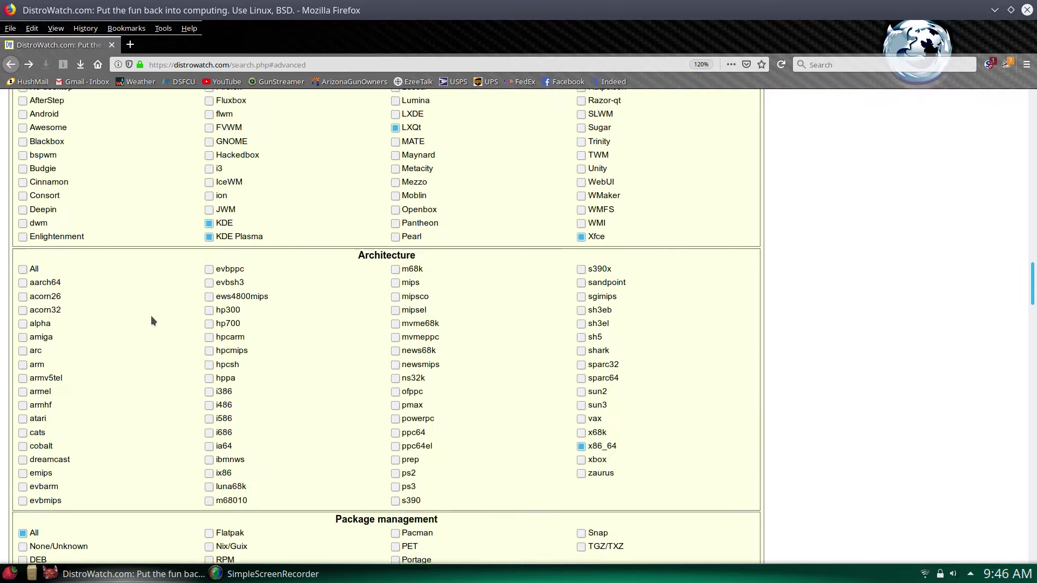
scroll(151, 314, "down", 15)
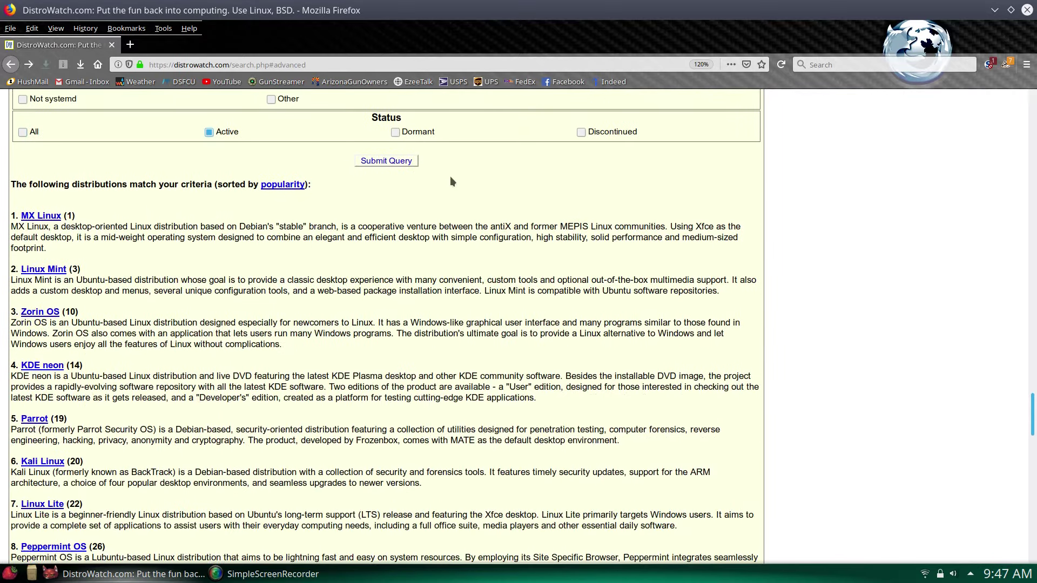
- Submit the Arch/Manjaro query and scroll results down to MorpheusArch Linux and back up
left_click(397, 161)
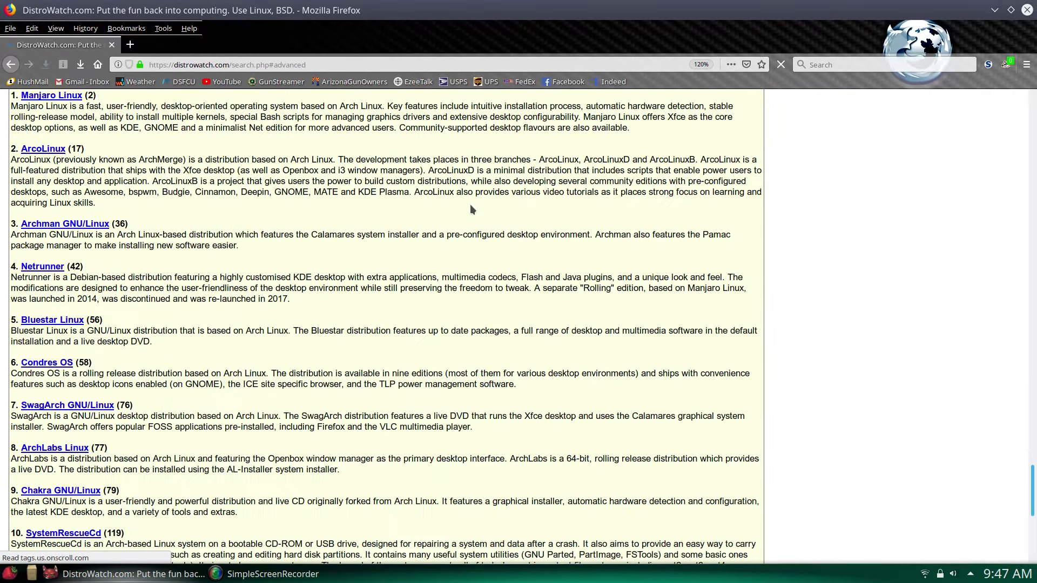
scroll(287, 249, "up", 3)
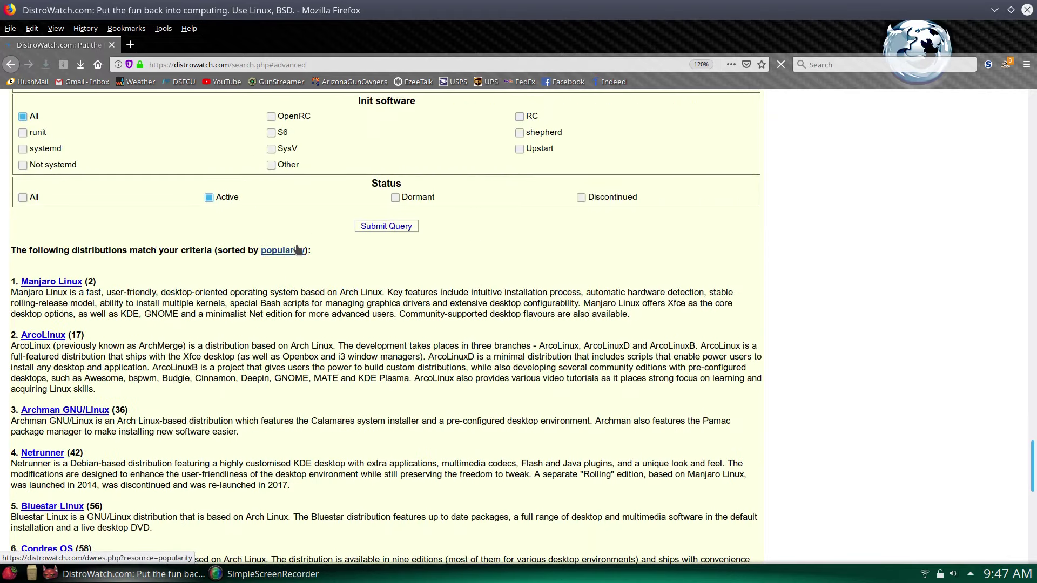
scroll(301, 245, "down", 2)
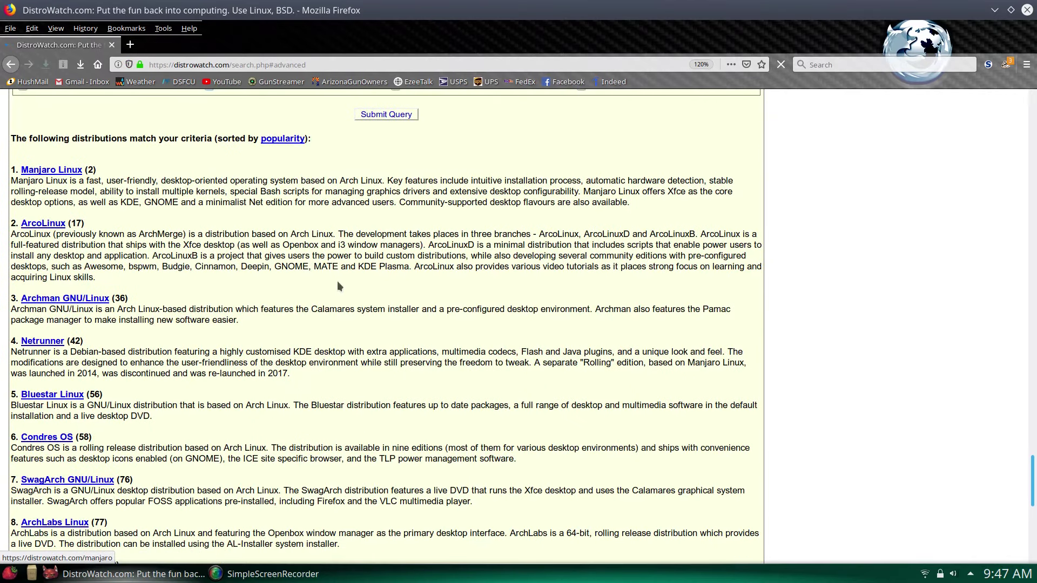
scroll(340, 297, "down", 4)
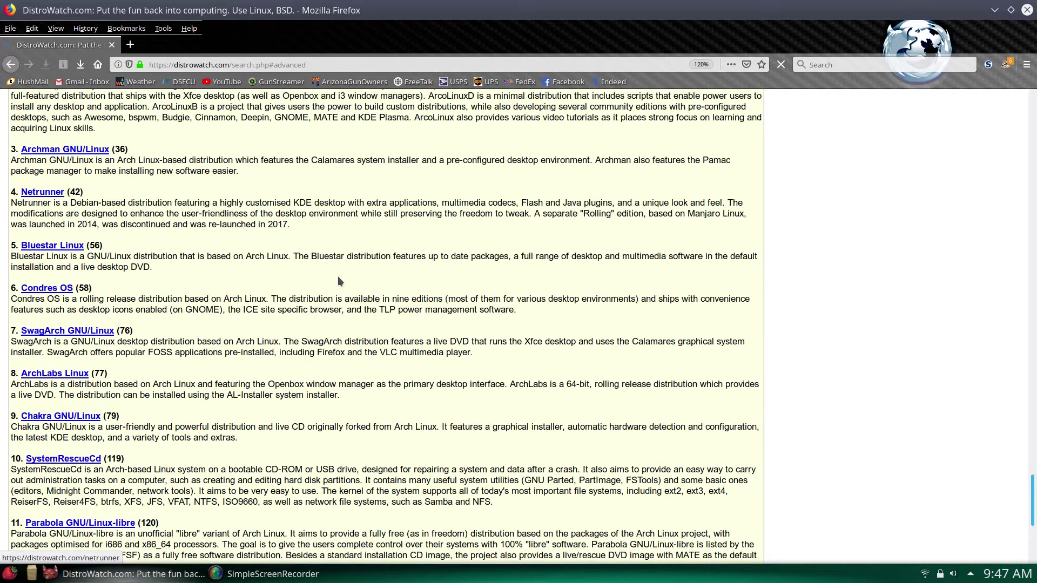
scroll(340, 286, "down", 3)
scroll(341, 269, "down", 3)
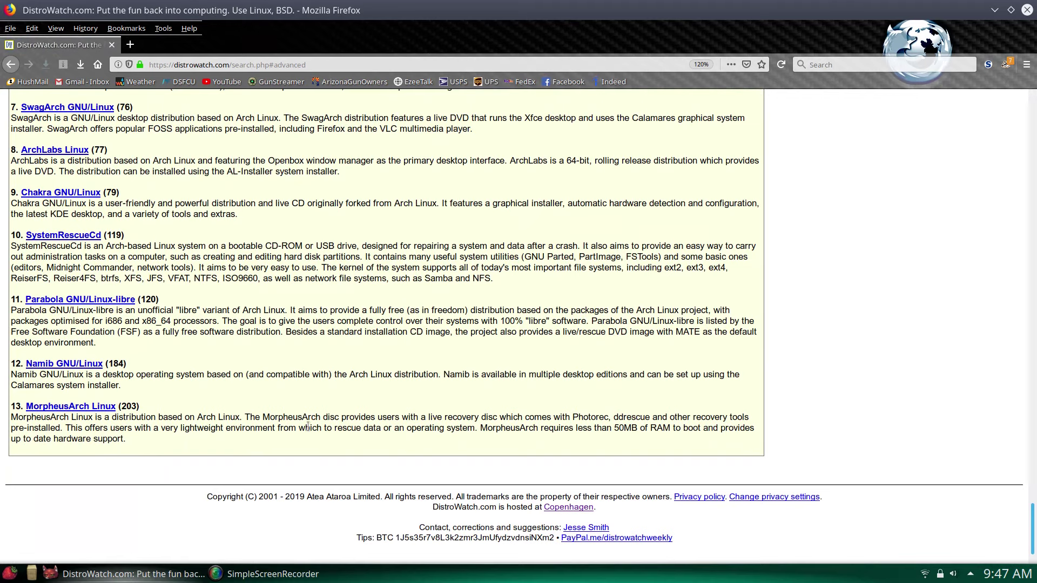
scroll(443, 405, "down", 2)
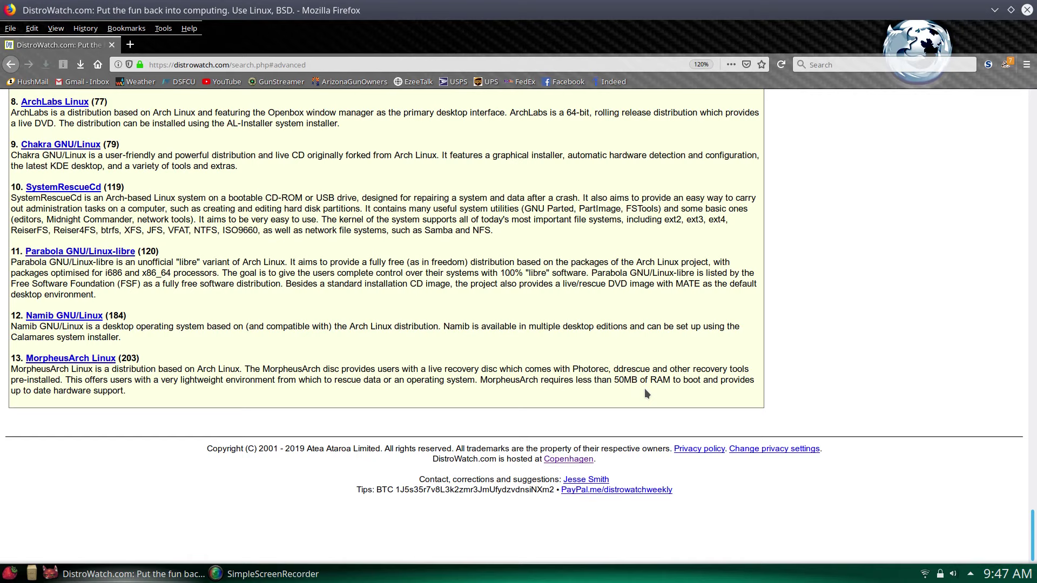
scroll(646, 390, "up", 4)
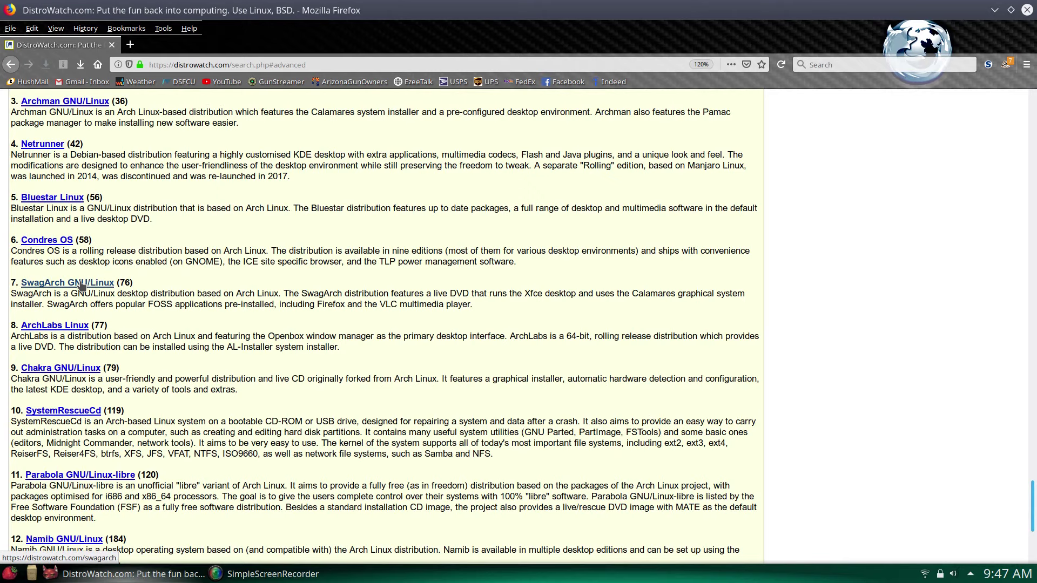
scroll(81, 286, "up", 3)
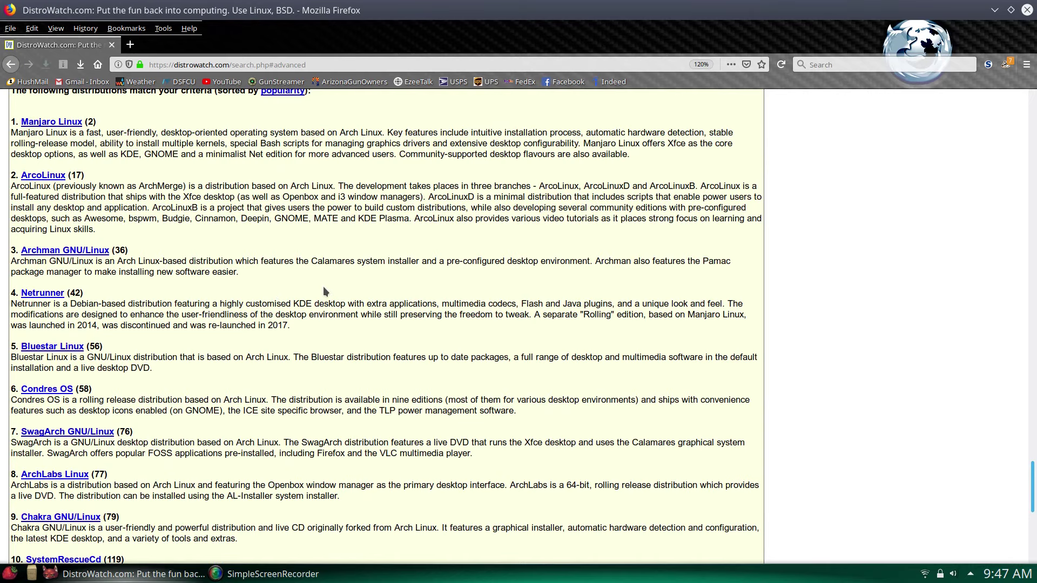
scroll(323, 292, "up", 3)
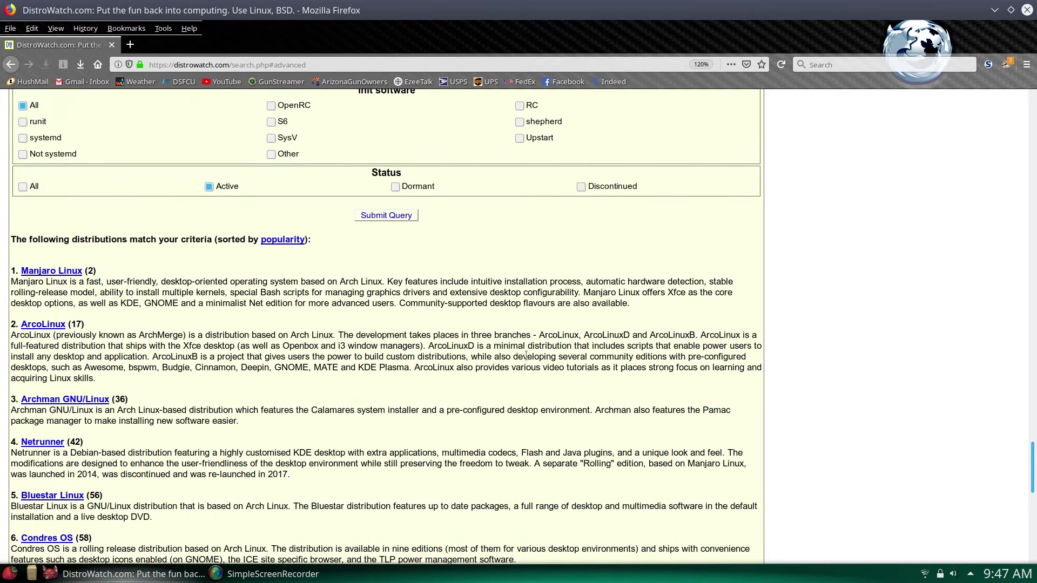
scroll(494, 400, "up", 3)
scroll(459, 382, "up", 10)
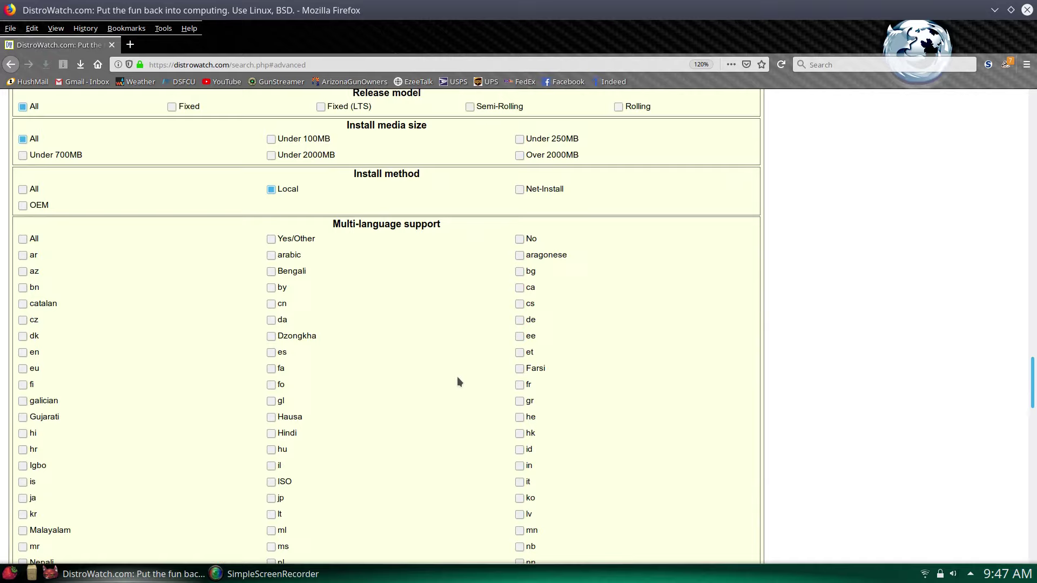
scroll(457, 377, "up", 20)
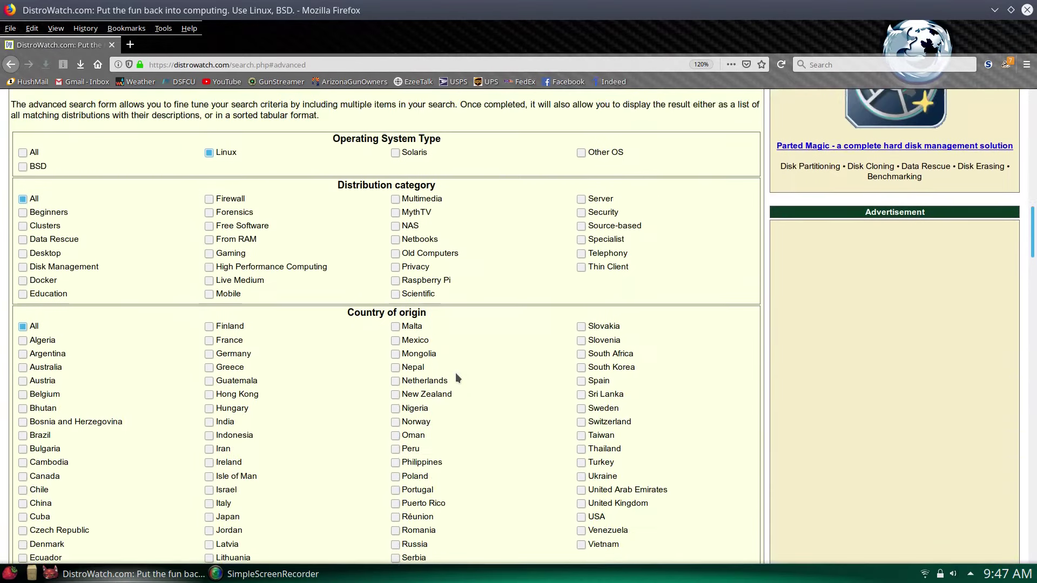
scroll(455, 377, "up", 14)
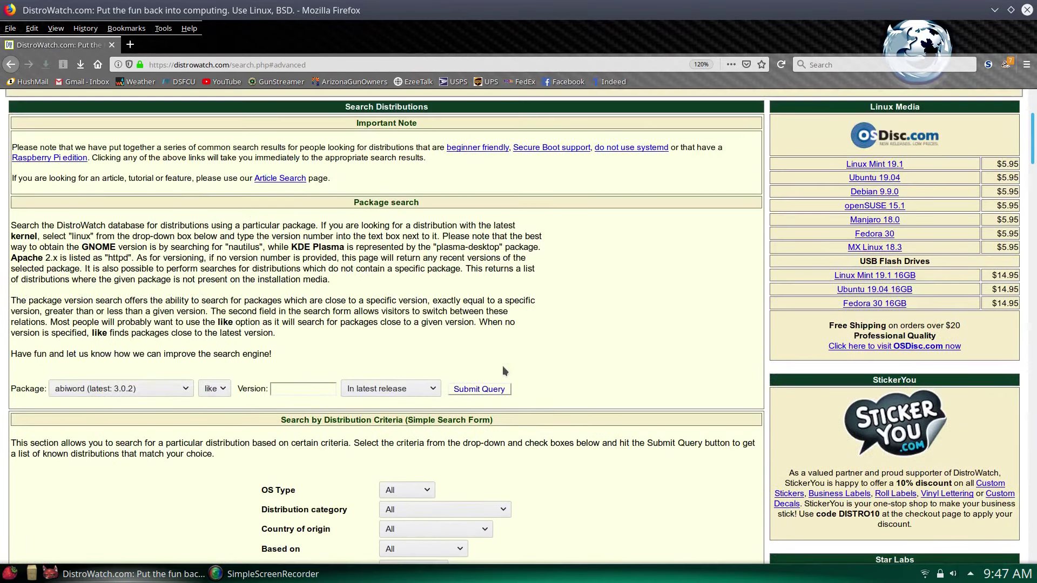
scroll(503, 370, "up", 5)
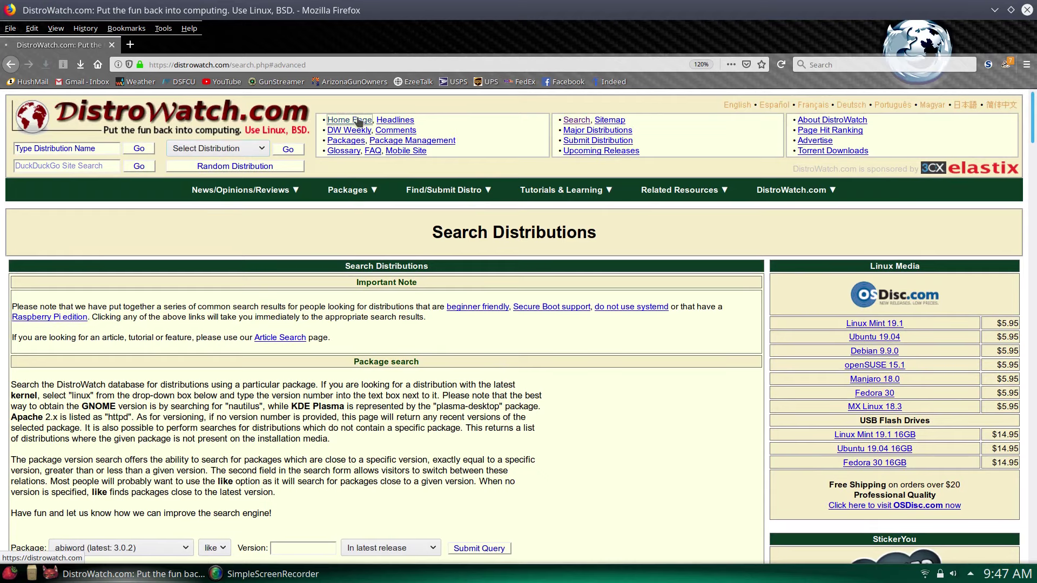
left_click(358, 120)
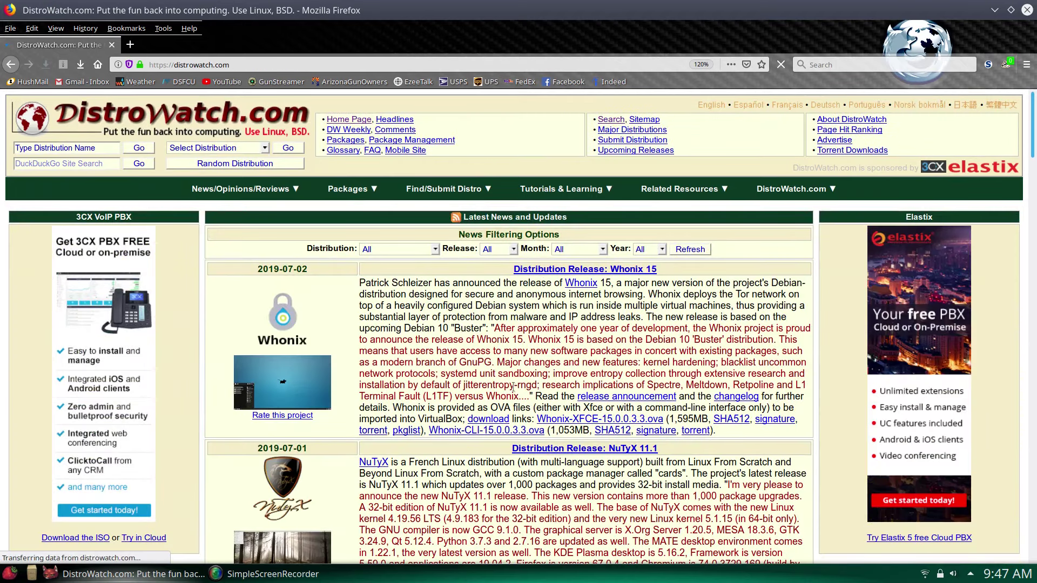
scroll(513, 387, "down", 5)
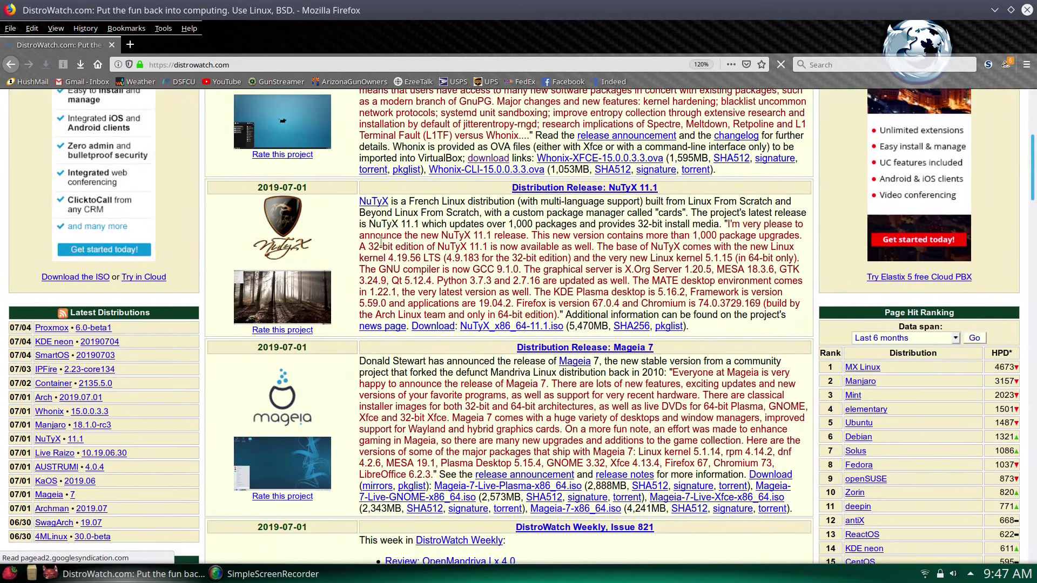
scroll(647, 161, "down", 4)
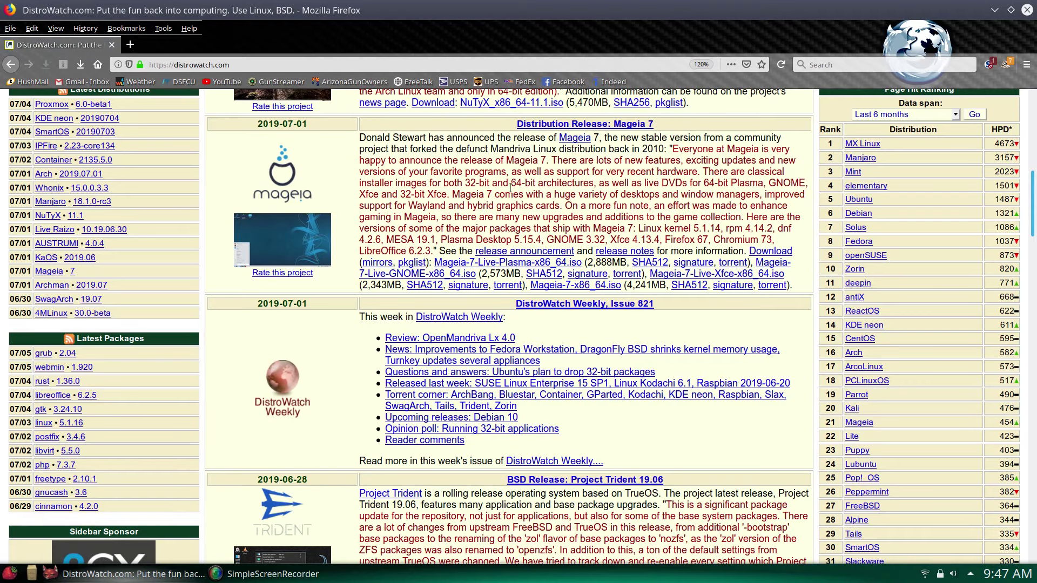
scroll(514, 303, "down", 5)
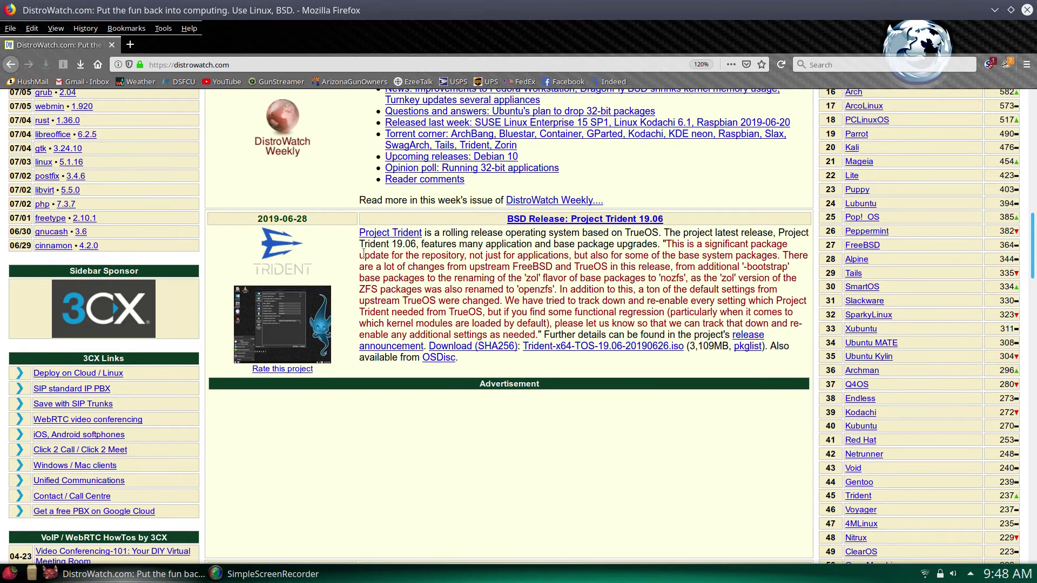
scroll(364, 253, "down", 12)
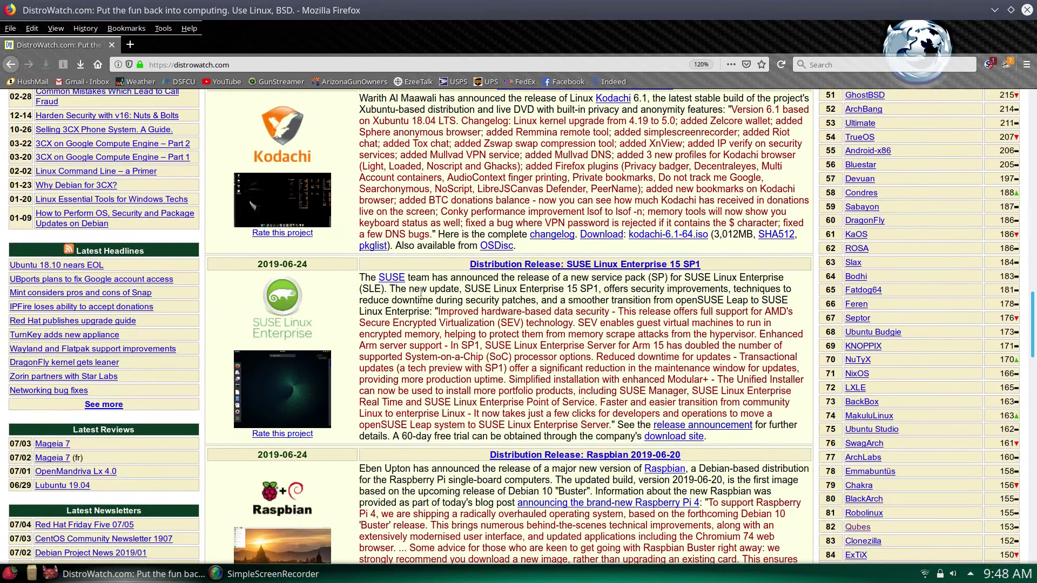
scroll(420, 293, "up", 1)
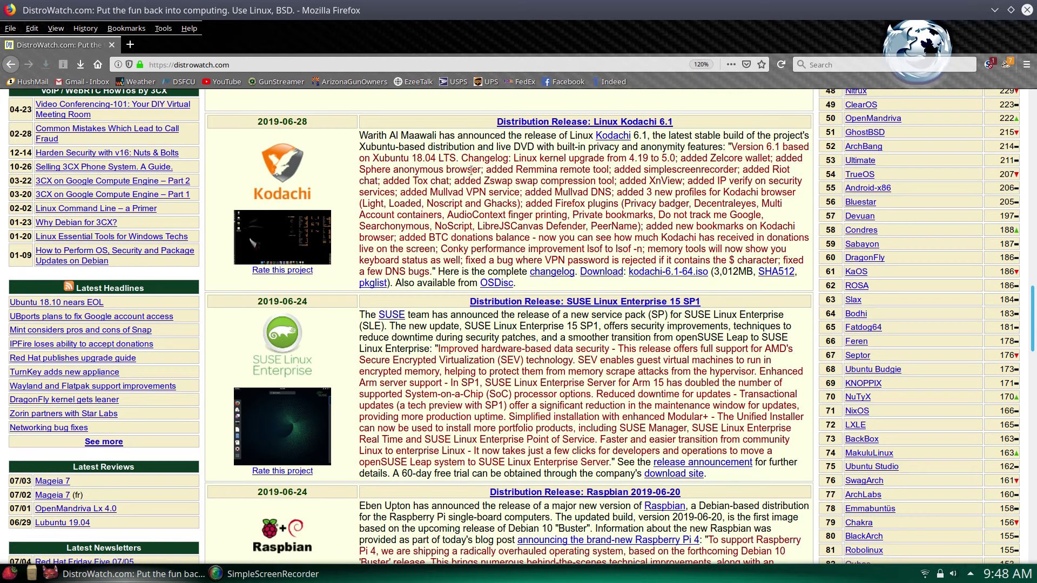
scroll(616, 234, "down", 1)
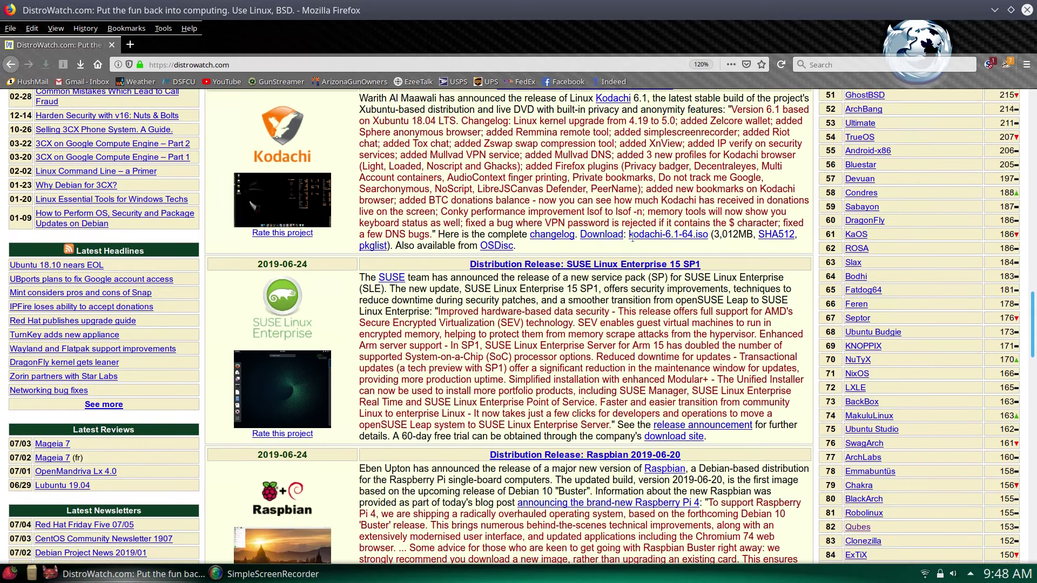
scroll(466, 215, "down", 4)
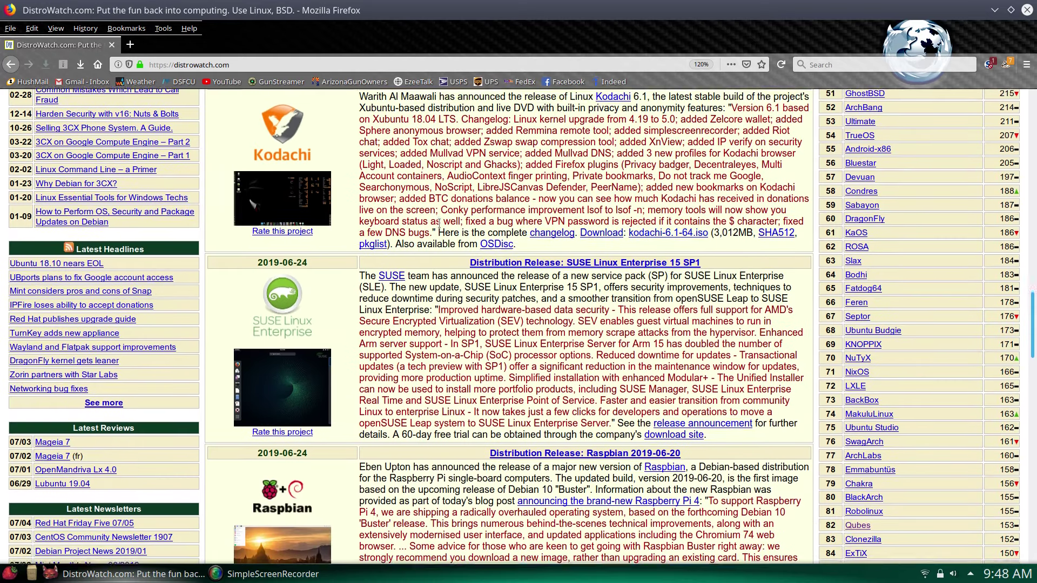
scroll(440, 223, "up", 3)
scroll(440, 223, "down", 7)
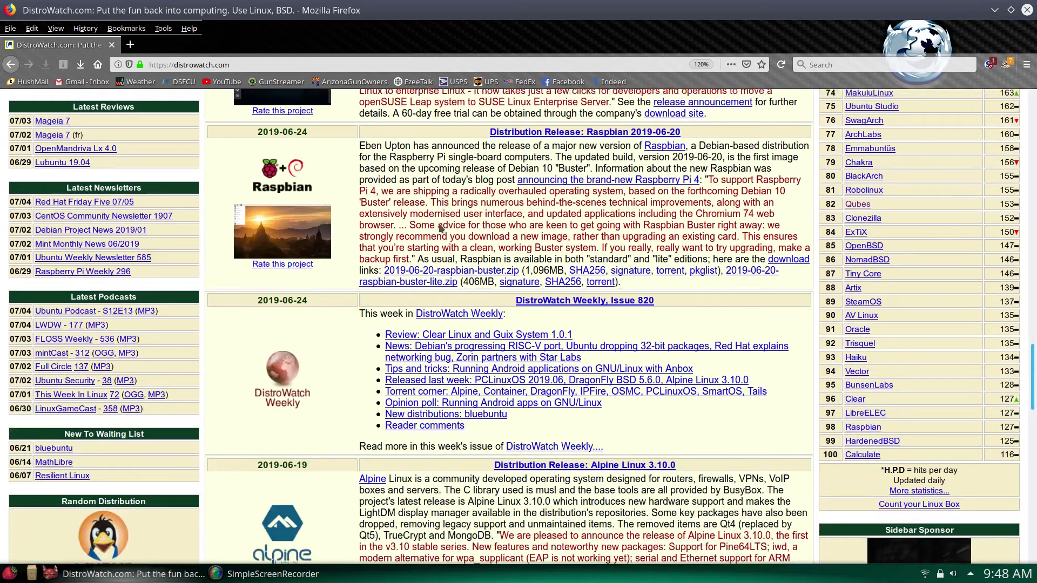
scroll(556, 241, "down", 7)
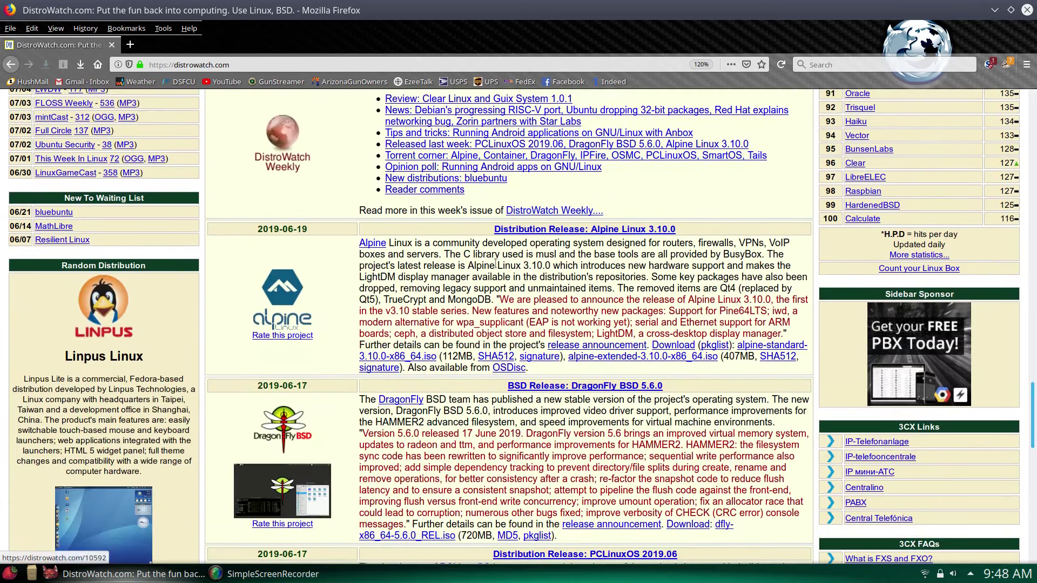
scroll(494, 262, "down", 8)
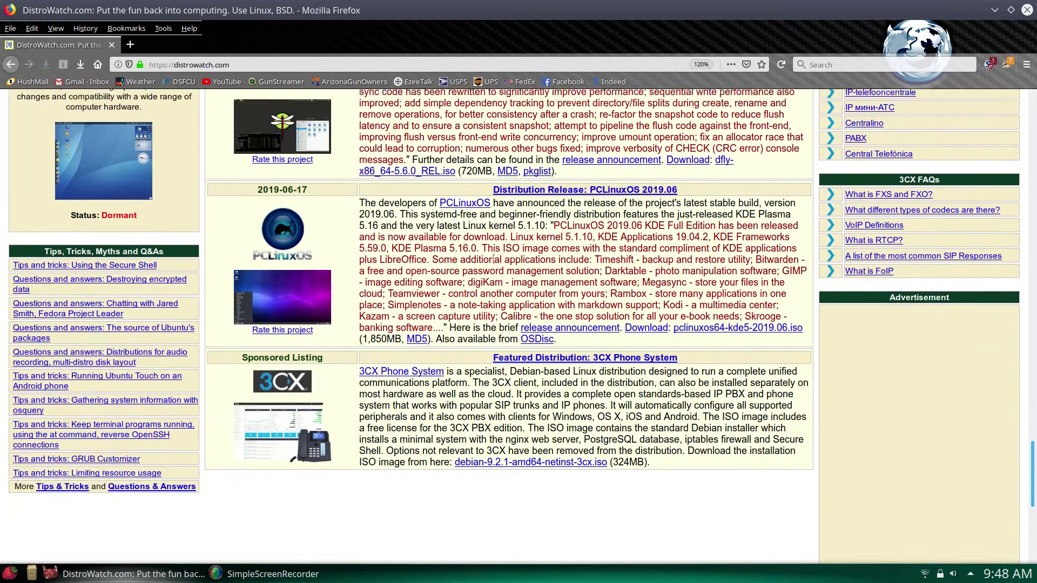
scroll(493, 259, "up", 20)
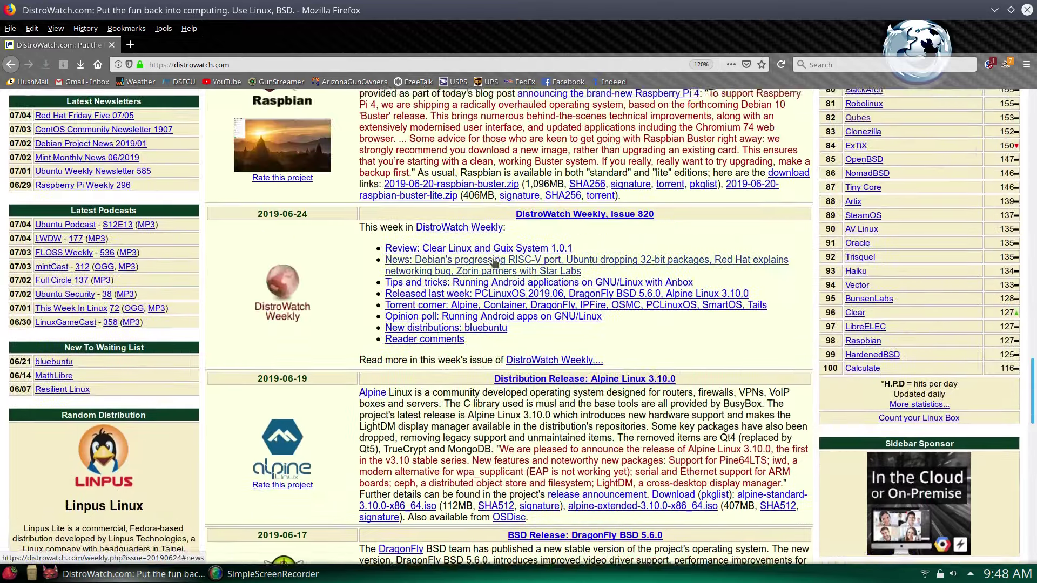
scroll(493, 258, "up", 15)
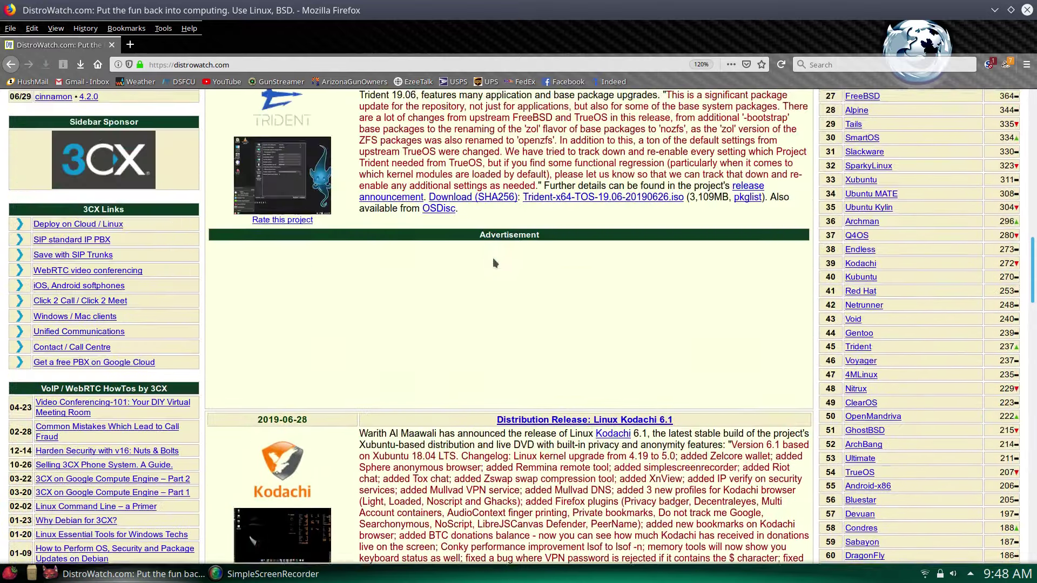
scroll(493, 263, "up", 15)
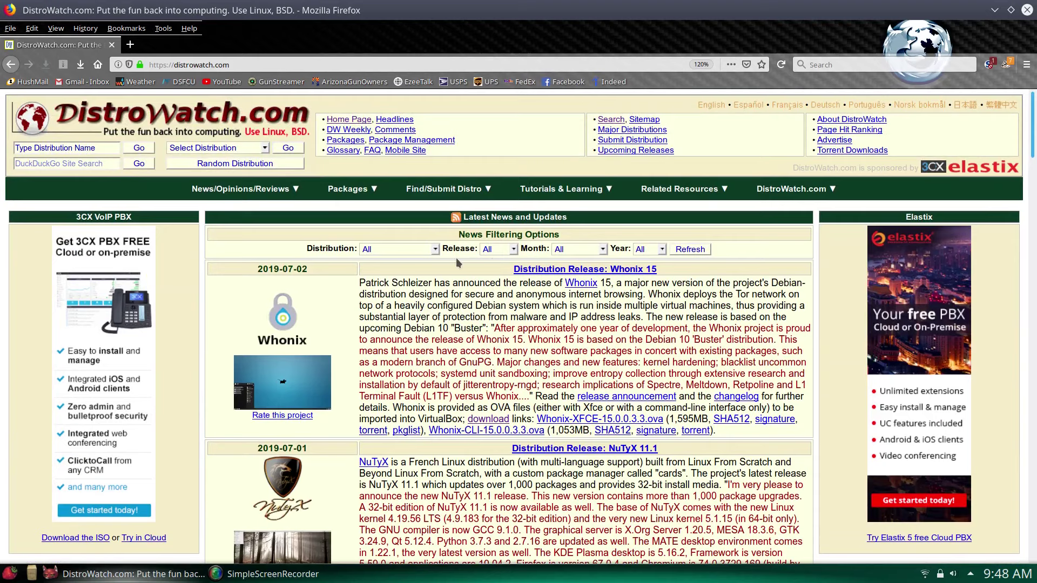
- Filter the DistroWatch news feed to Ubuntu Studio
left_click(434, 249)
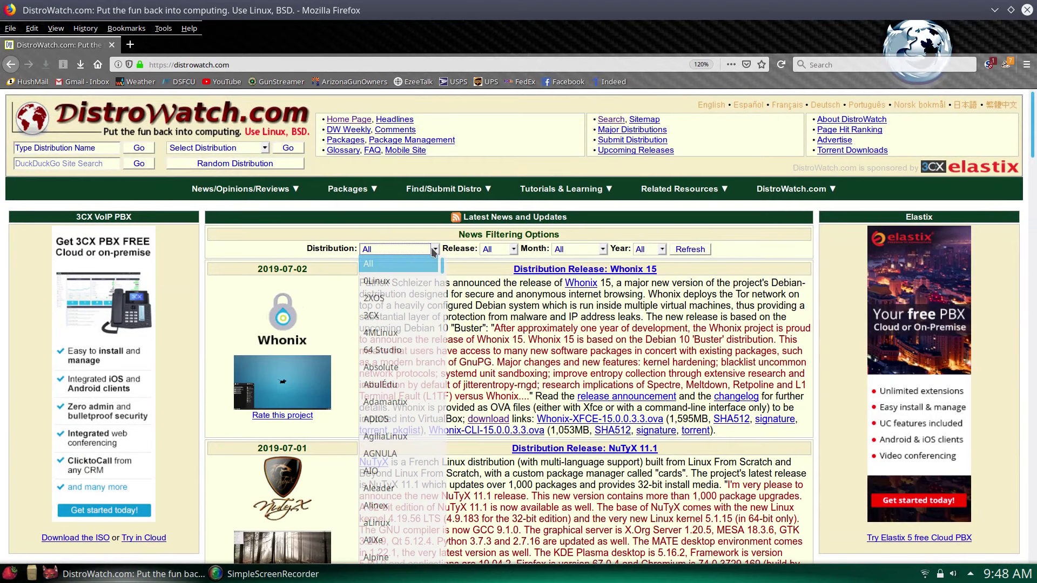
left_click_drag(445, 269, 419, 526)
scroll(420, 528, "down", 7)
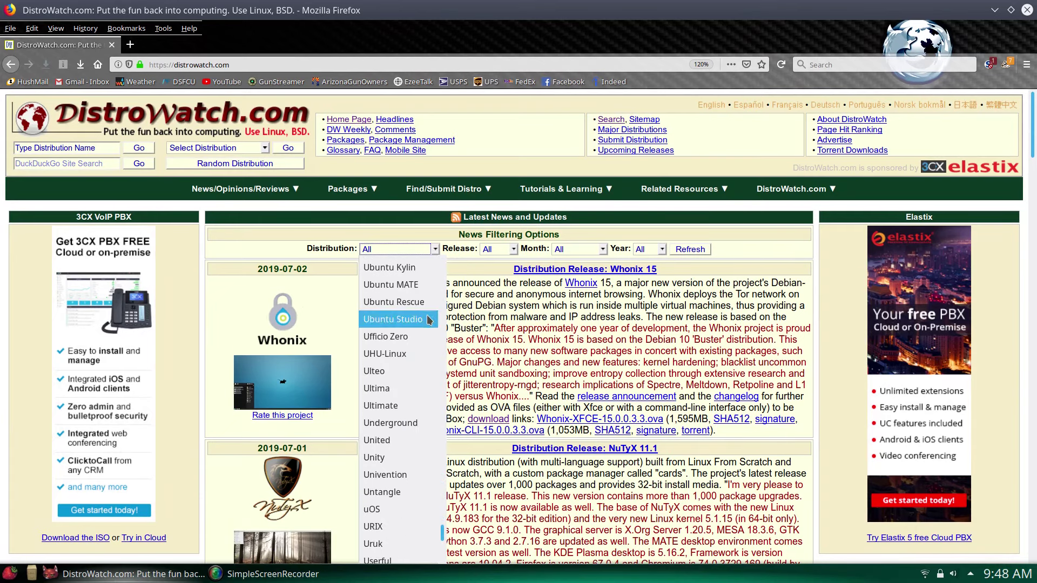
left_click(428, 319)
left_click(697, 252)
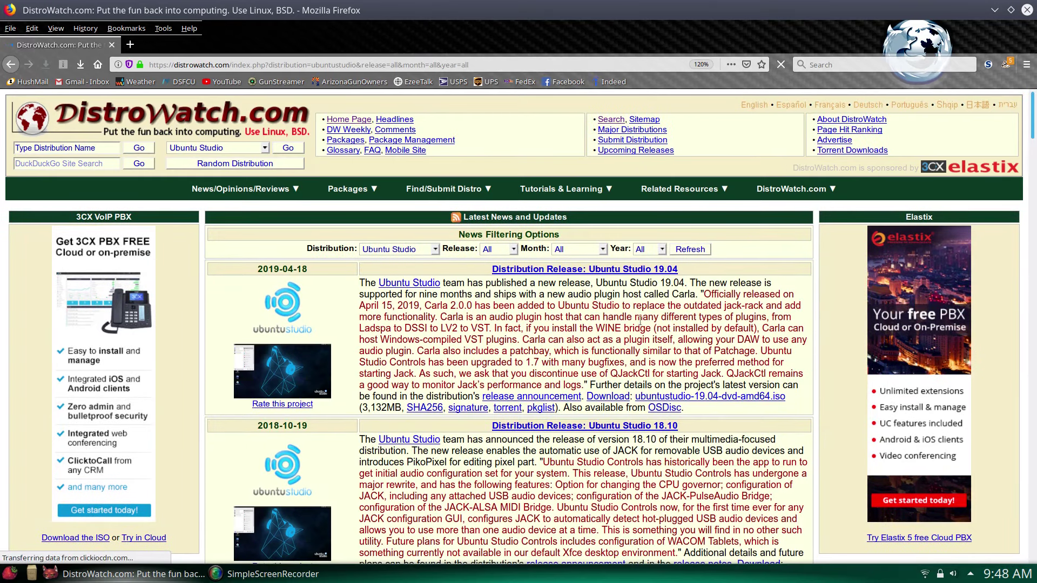
- Open the 'Distribution Release: Ubuntu Studio 18.04' news item
scroll(511, 351, "down", 2)
scroll(511, 351, "down", 3)
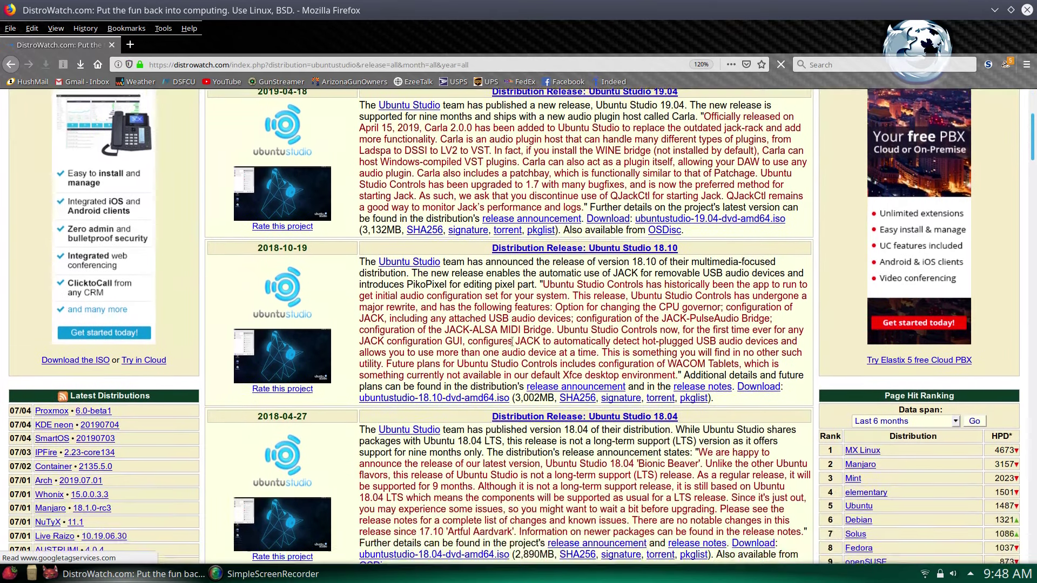
left_click(543, 333)
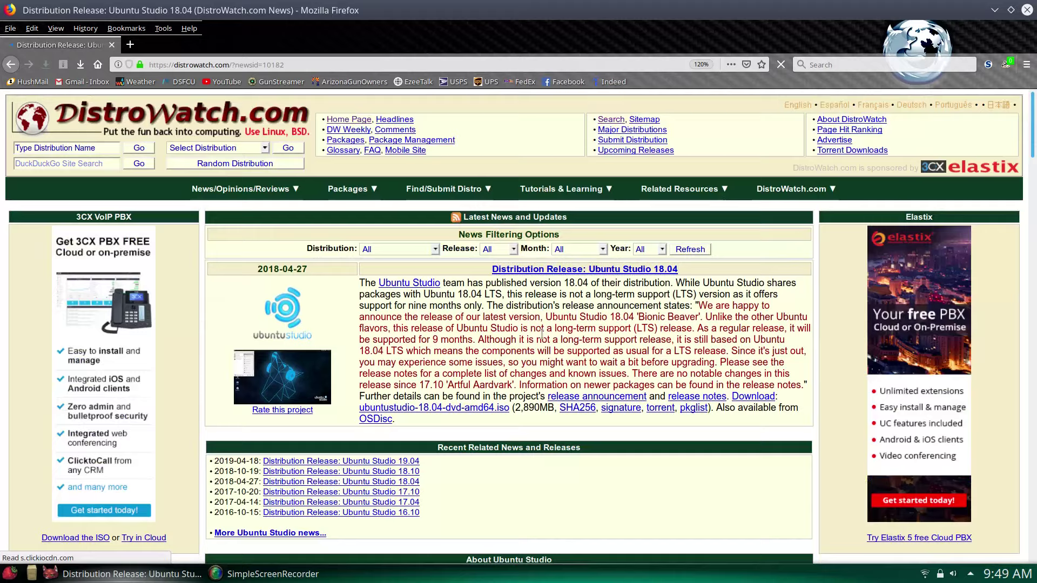
scroll(542, 333, "down", 3)
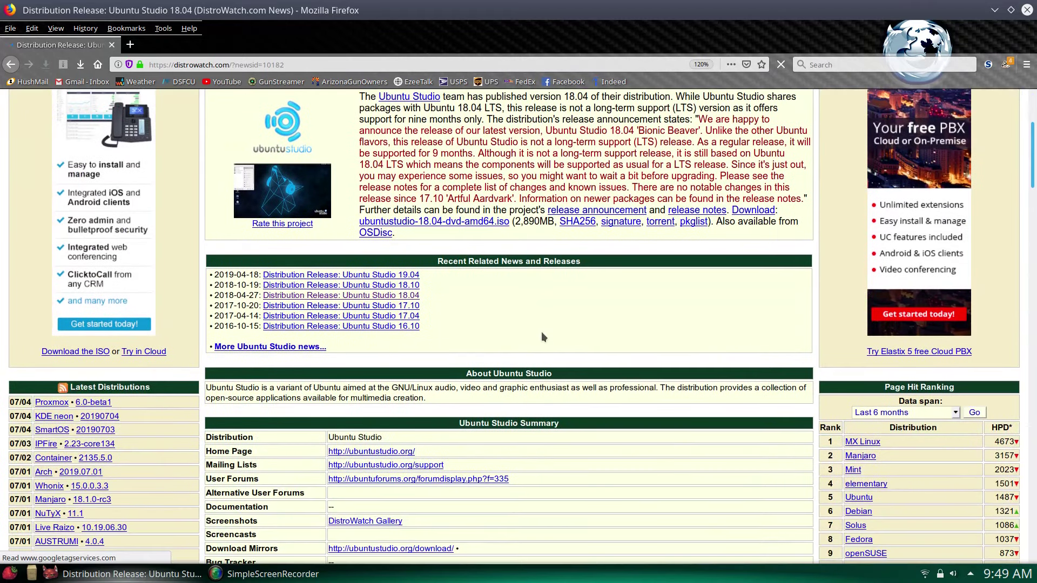
- Go to ubuntustudio.org and allow its scripts in NoScript
left_click(380, 453)
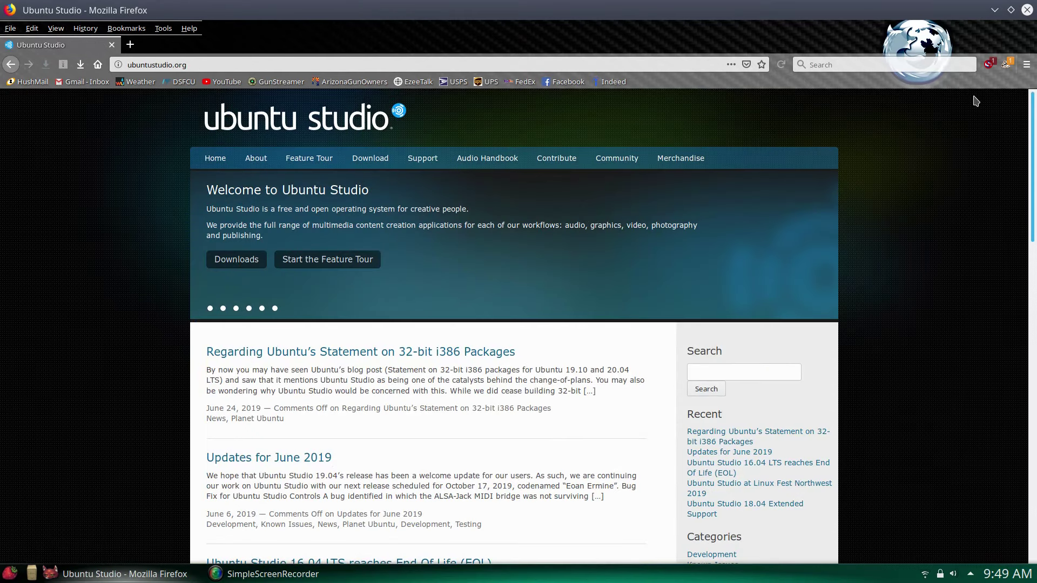
left_click(989, 63)
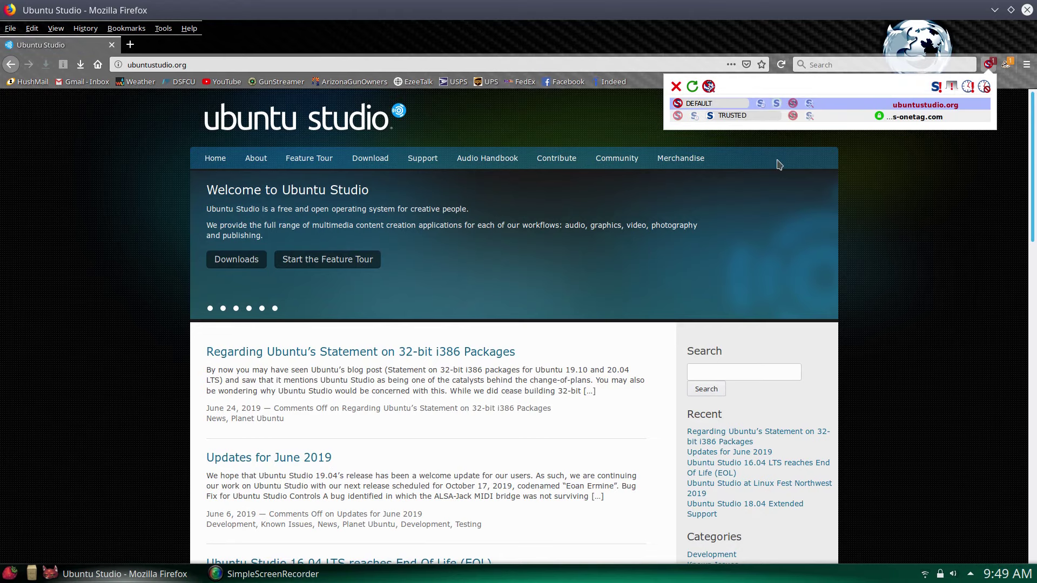
left_click(886, 360)
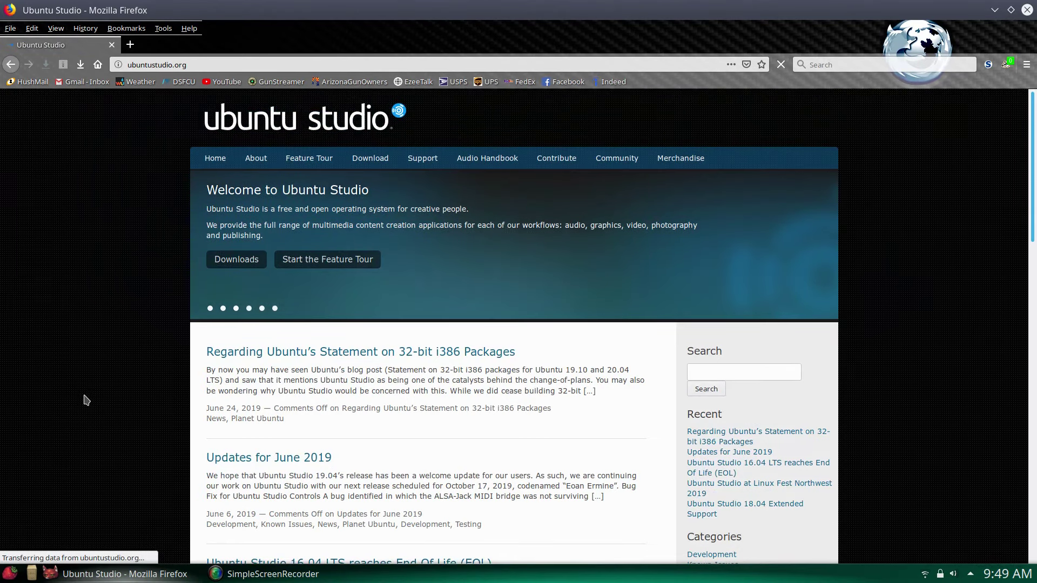
- Scroll through the home page posts, including the 32-bit i386 packages statement, and back up
scroll(86, 397, "down", 5)
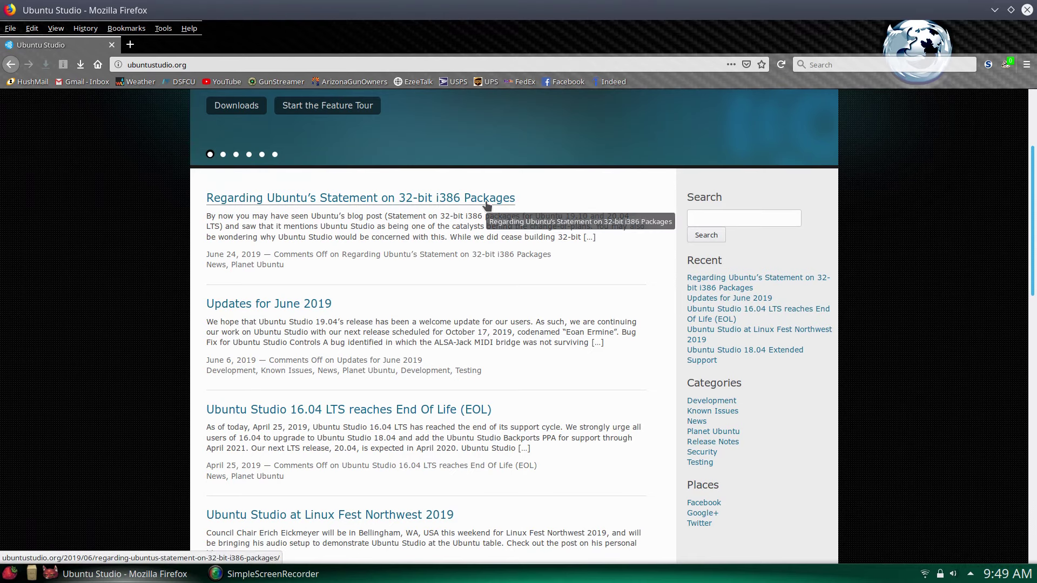
scroll(364, 310, "down", 1)
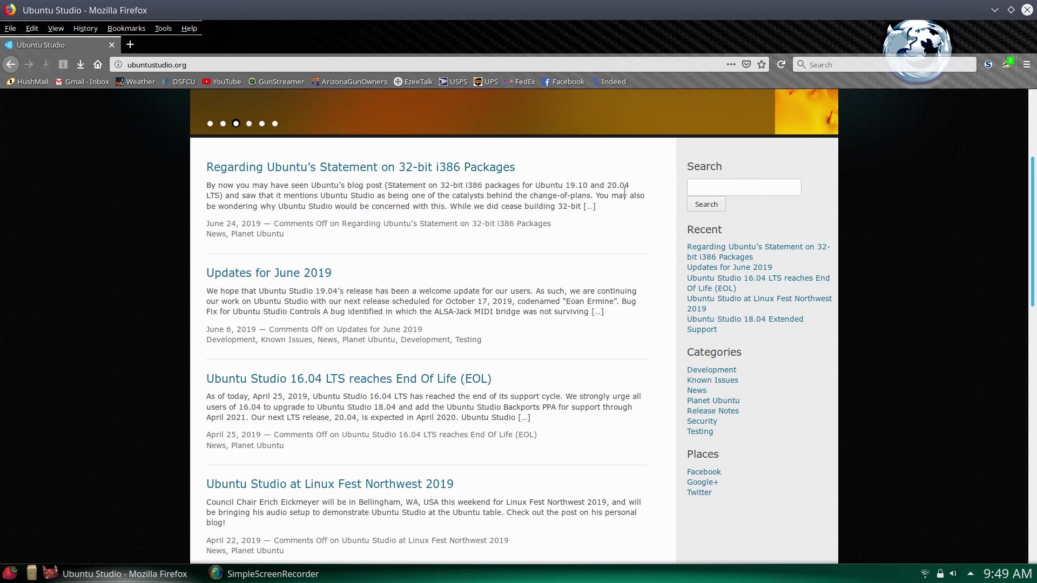
scroll(141, 265, "down", 3)
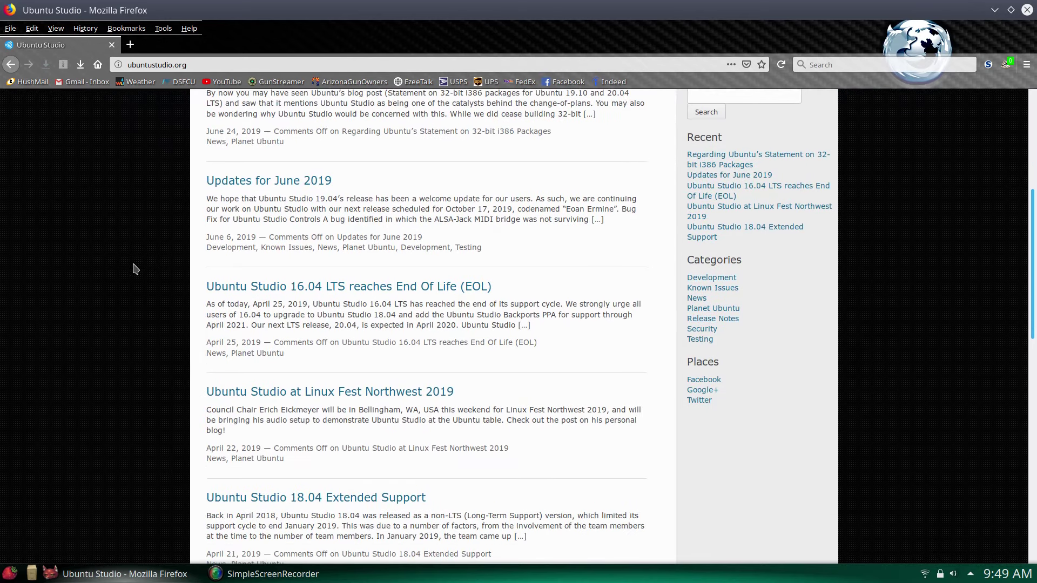
scroll(135, 269, "up", 6)
scroll(135, 268, "down", 5)
scroll(773, 248, "up", 5)
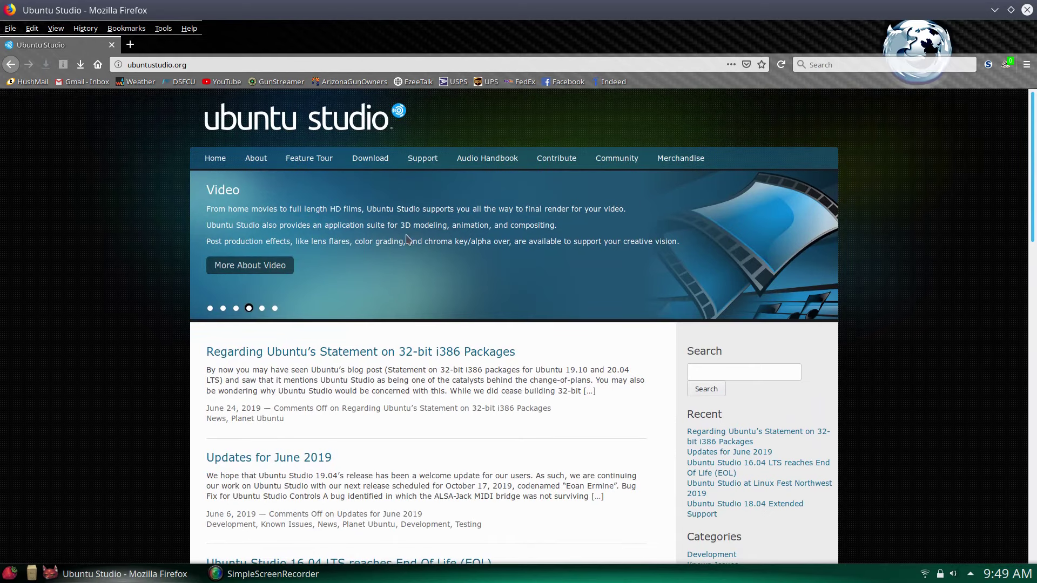
- Download and save the Ubuntu Studio 18.04 64-bit torrent file from its download page
left_click(381, 161)
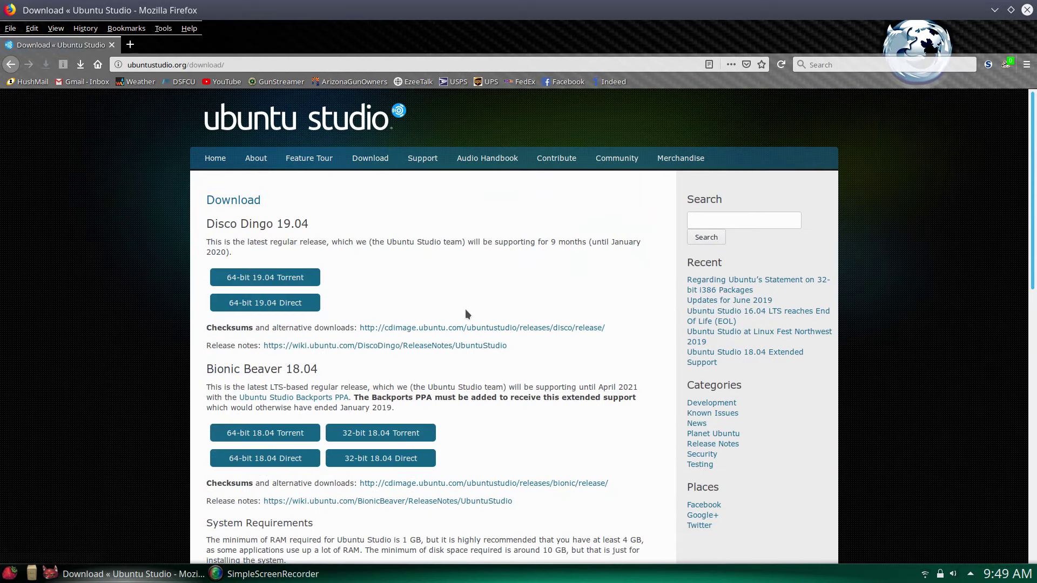
scroll(465, 309, "down", 2)
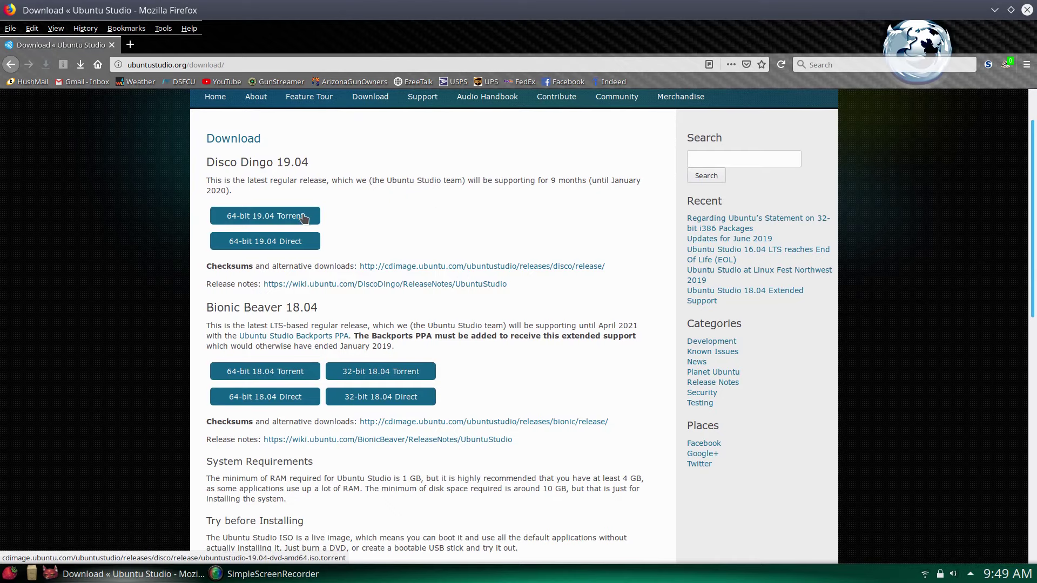
scroll(289, 217, "down", 5)
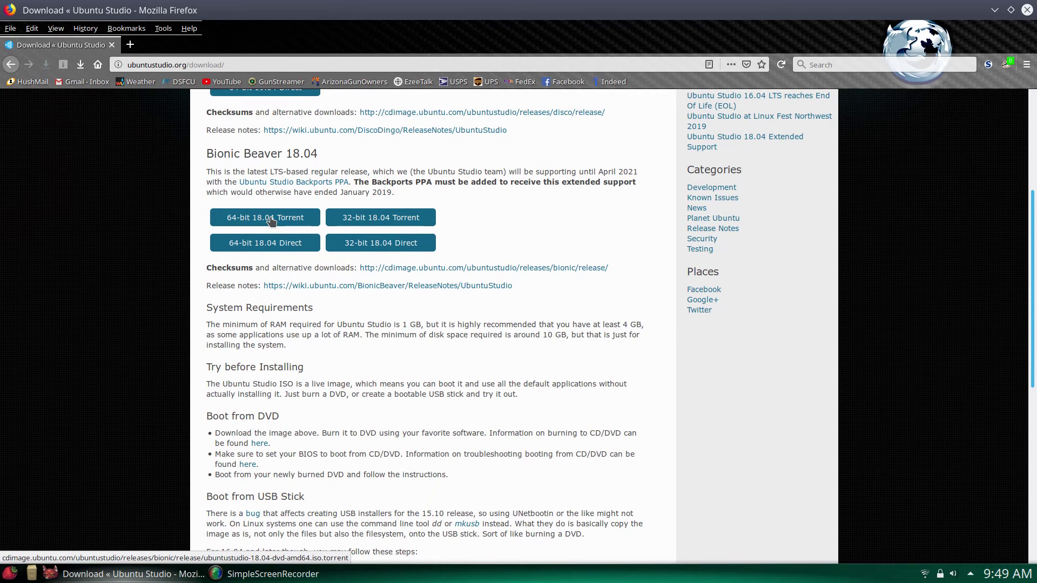
left_click(272, 218)
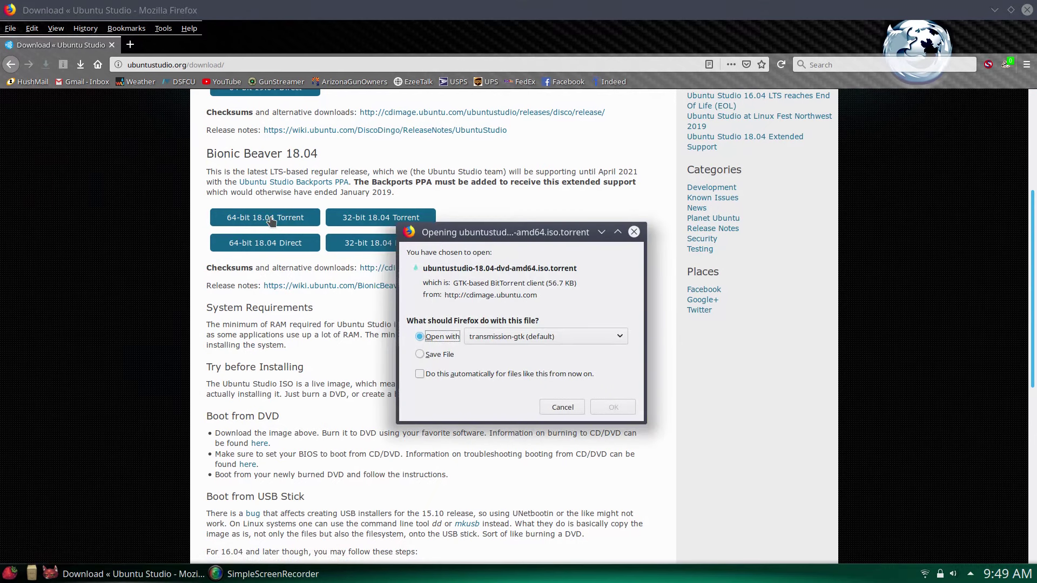
left_click(420, 355)
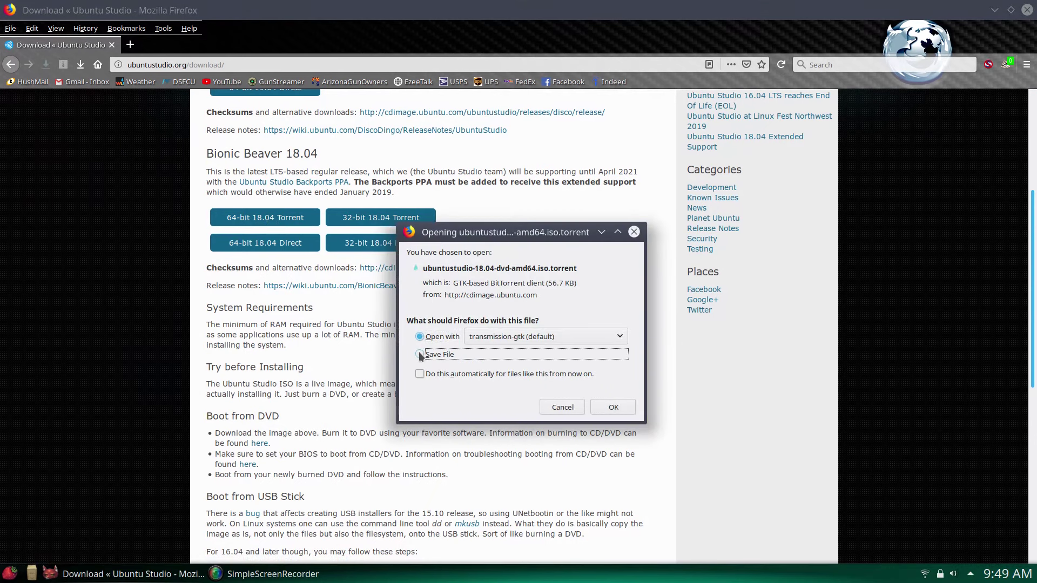
left_click(609, 408)
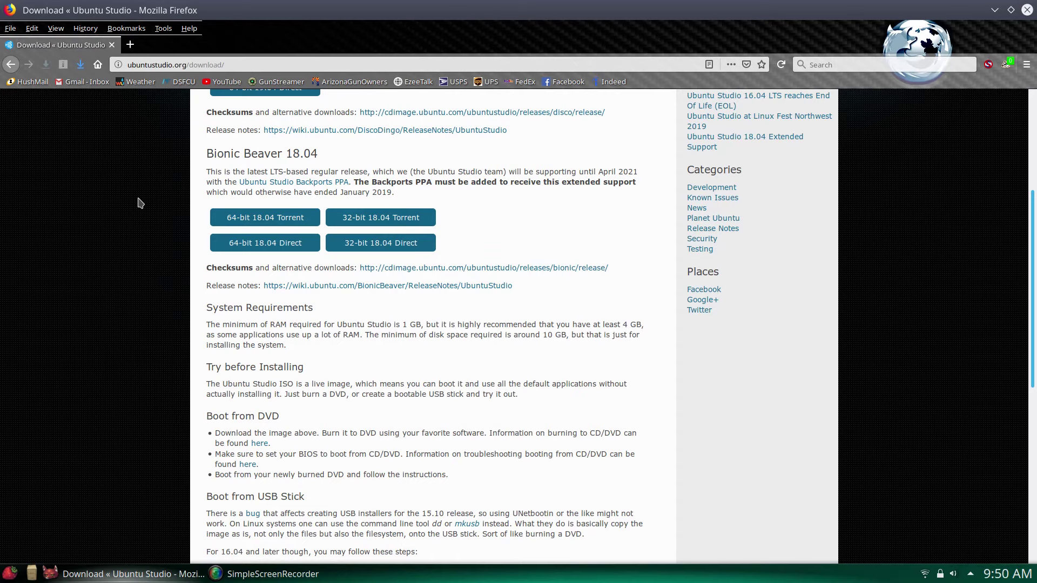
- Clear the finished downloads in the Library window, close it, then close Firefox
left_click(80, 64)
left_click(171, 134)
left_click(926, 204)
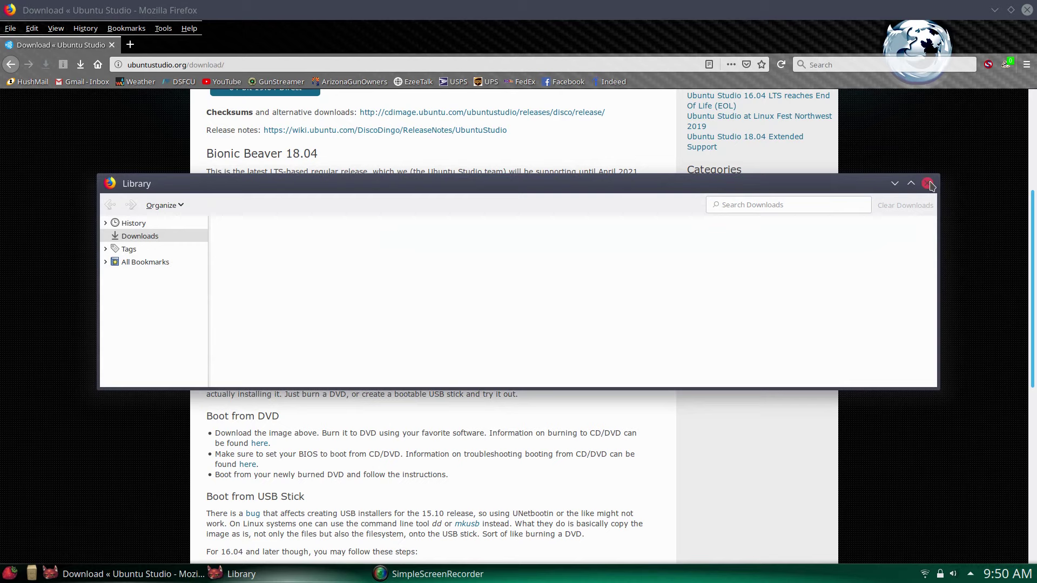
left_click(927, 184)
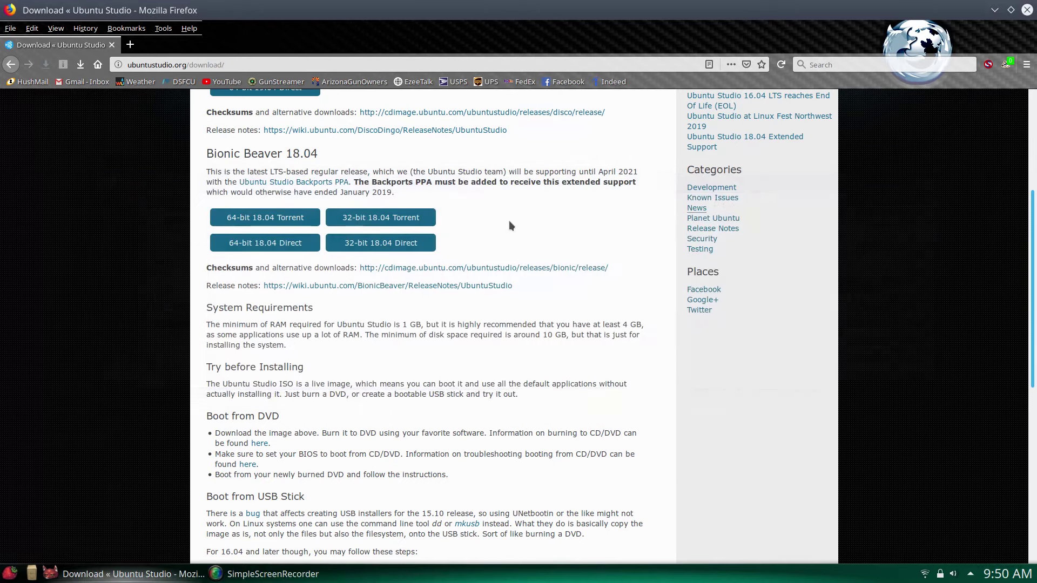
left_click(1027, 10)
- Open the torrent from Downloads with Transmission, accept the disclaimer, and start the ISO download
left_click(32, 574)
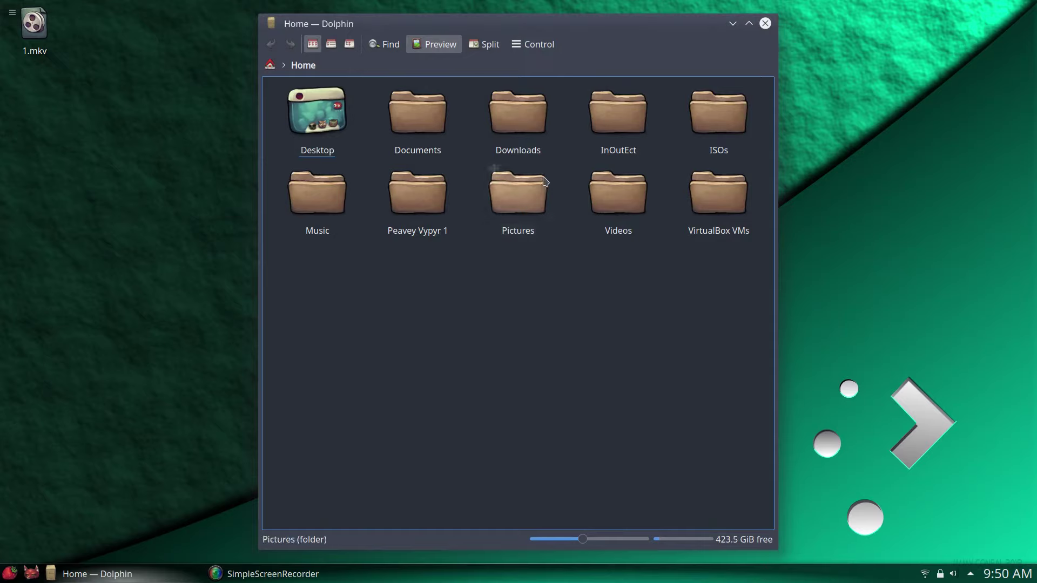
left_click(536, 136)
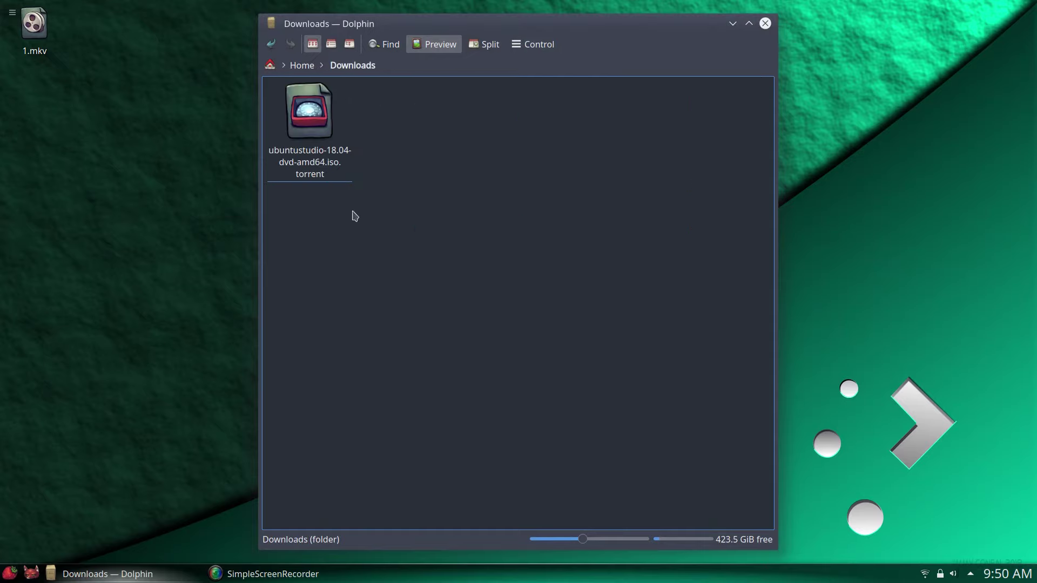
right_click(310, 133)
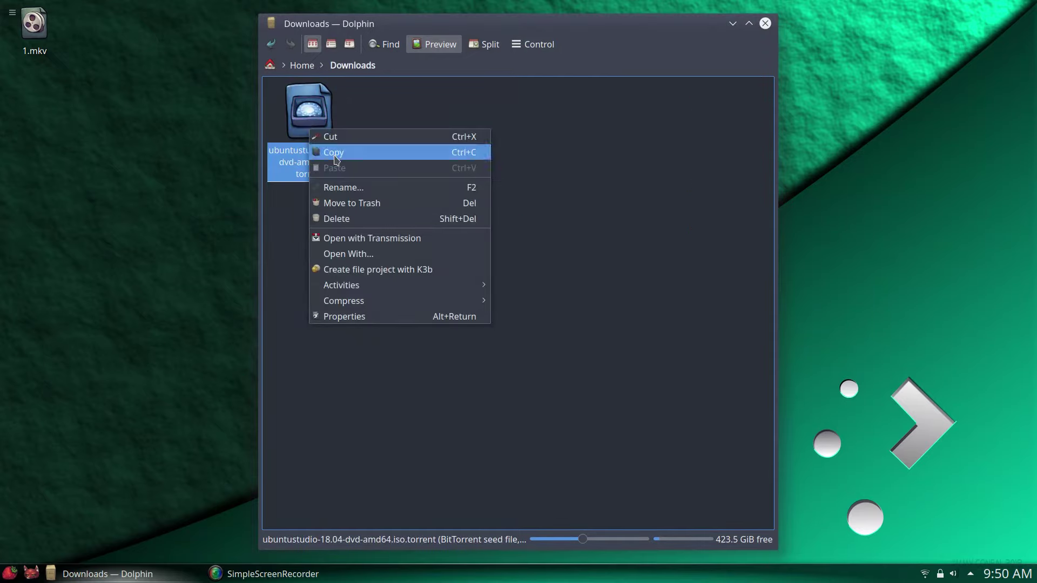
left_click(426, 238)
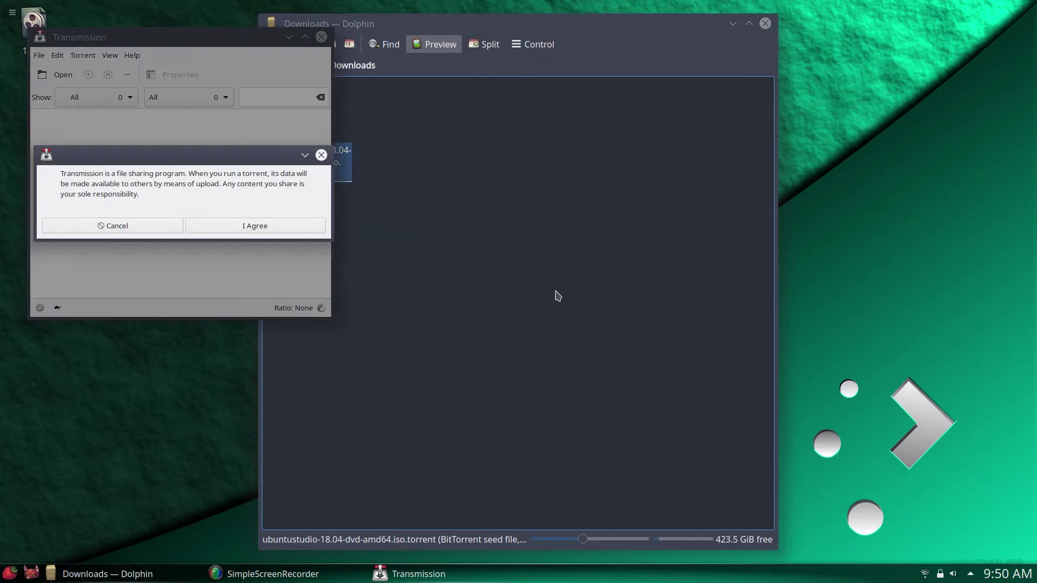
left_click(237, 225)
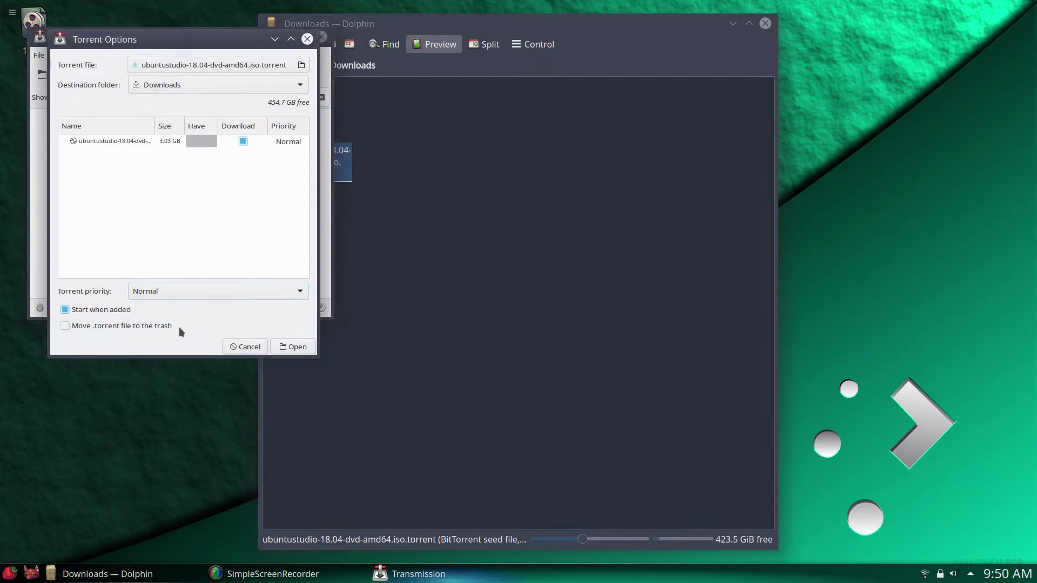
left_click(282, 349)
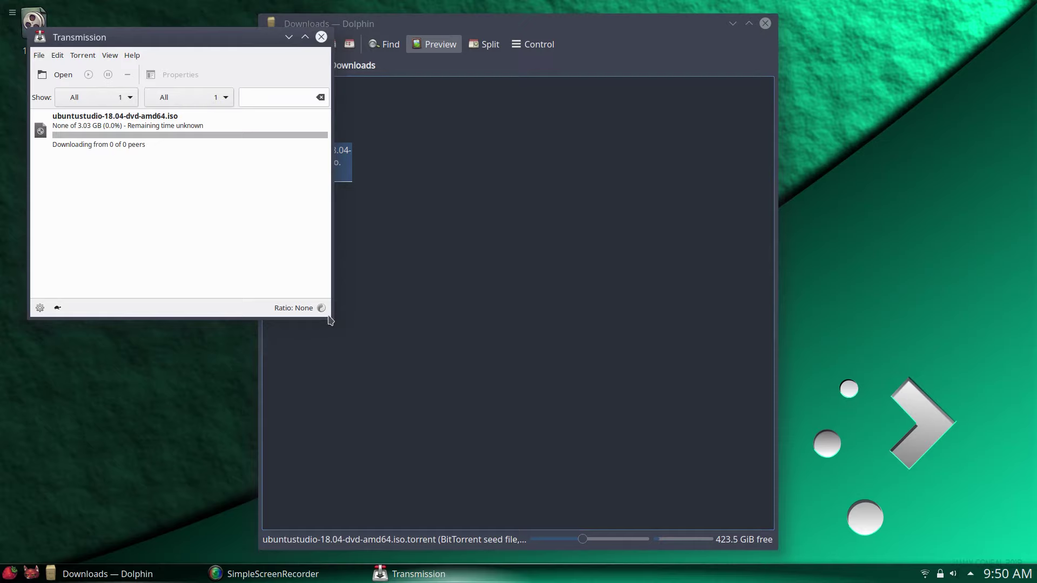
- Resize and reposition the Transmission window and close the Downloads folder while the download runs
left_click_drag(332, 318, 991, 253)
left_click_drag(861, 37, 879, 211)
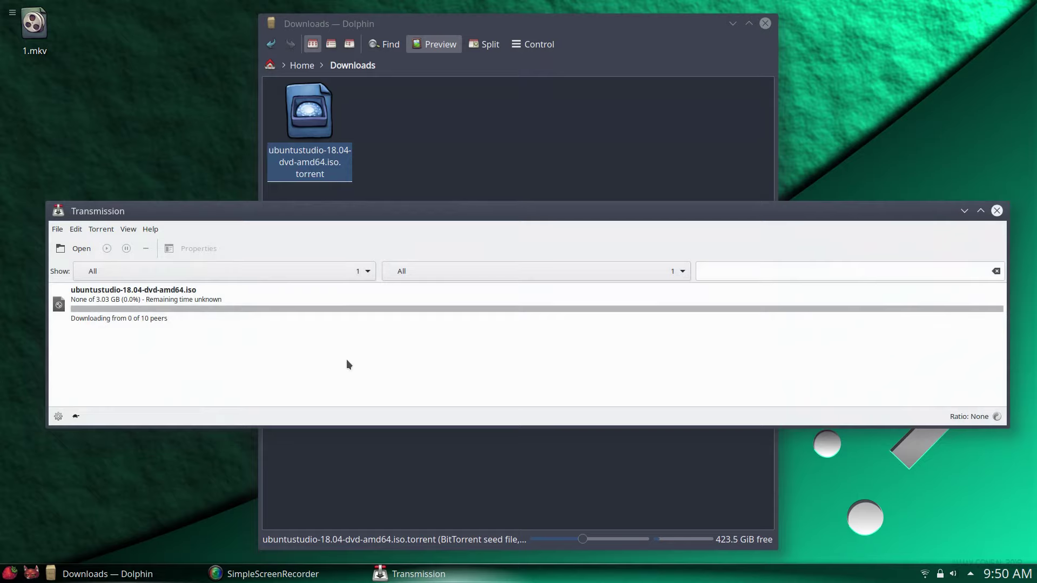
left_click(766, 23)
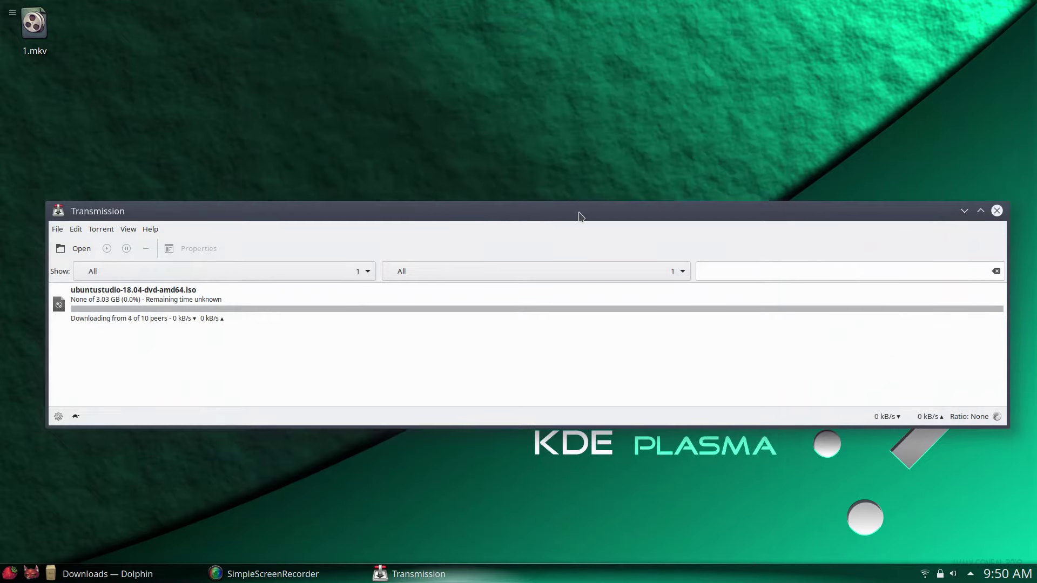
left_click_drag(579, 216, 588, 187)
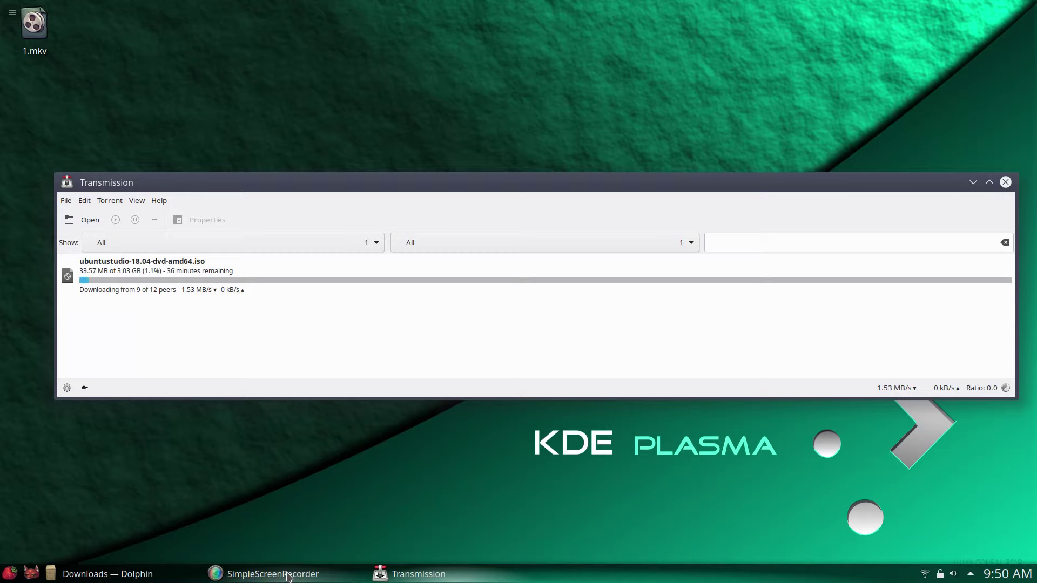
left_click(288, 576)
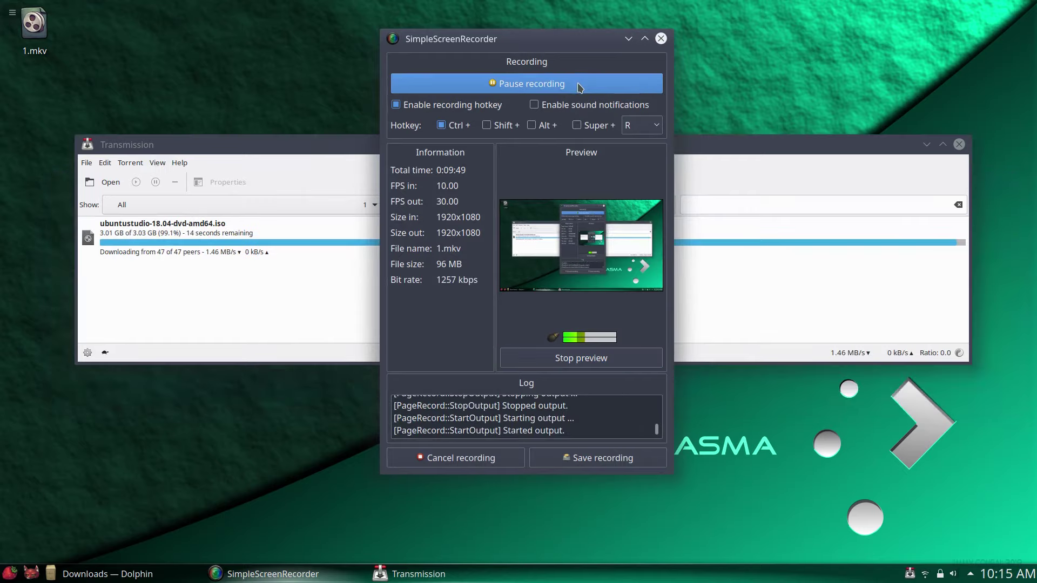
left_click(628, 38)
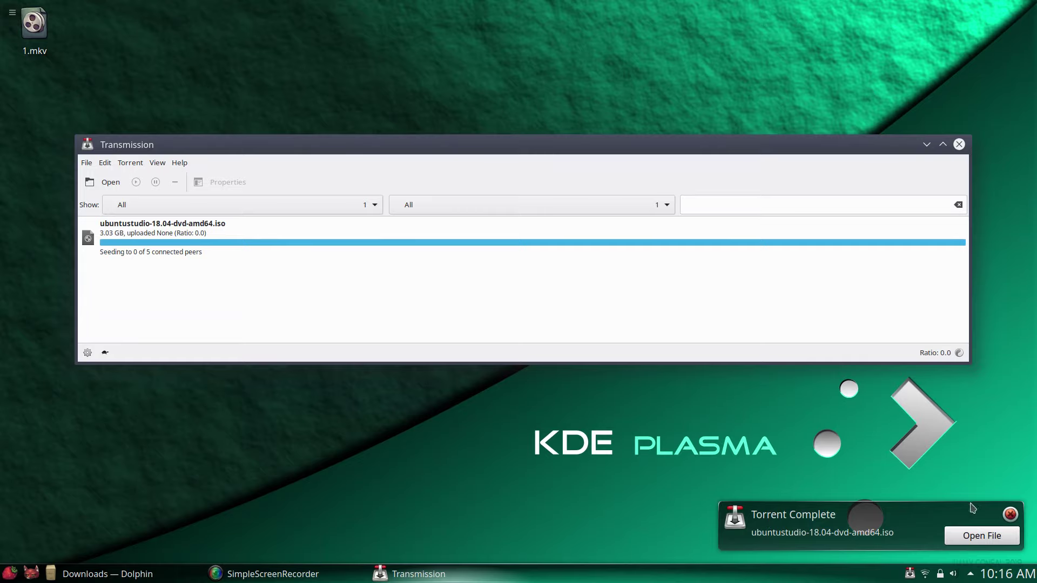
- Remove the finished ubuntustudio-18.04-dvd-amd64.iso torrent and close Transmission
left_click(1010, 515)
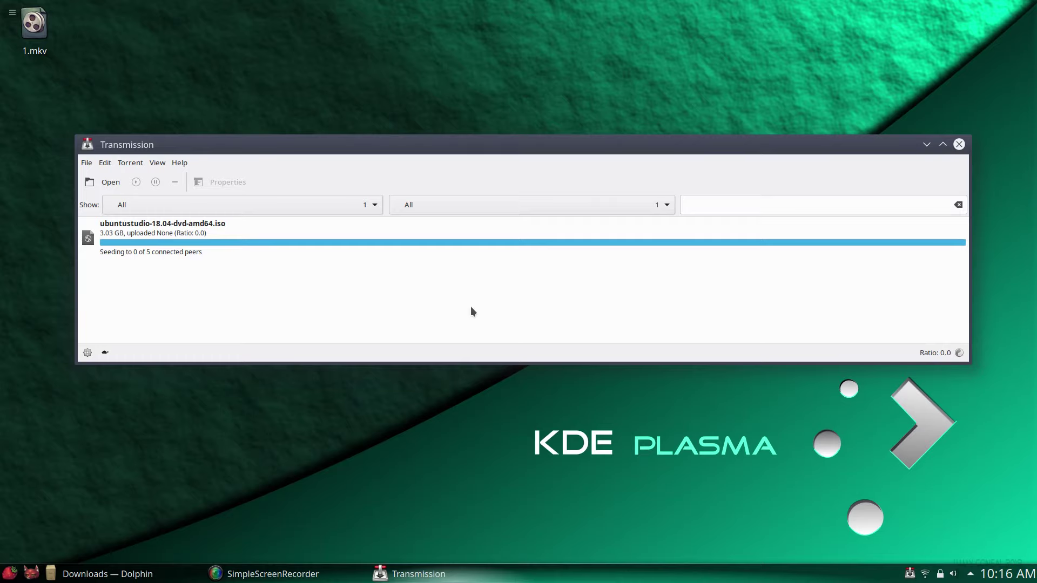
right_click(450, 238)
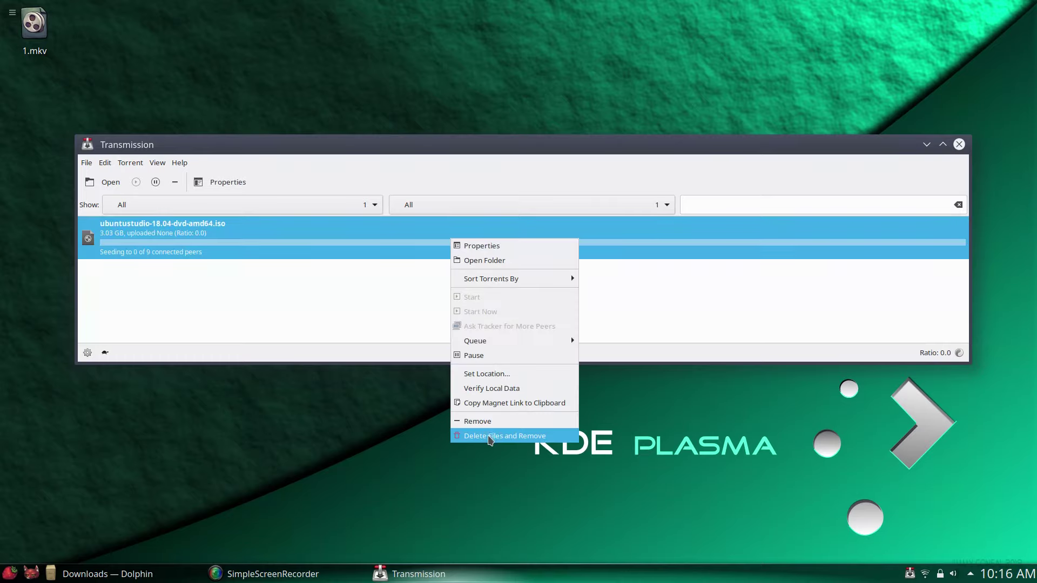
left_click(481, 422)
left_click(585, 306)
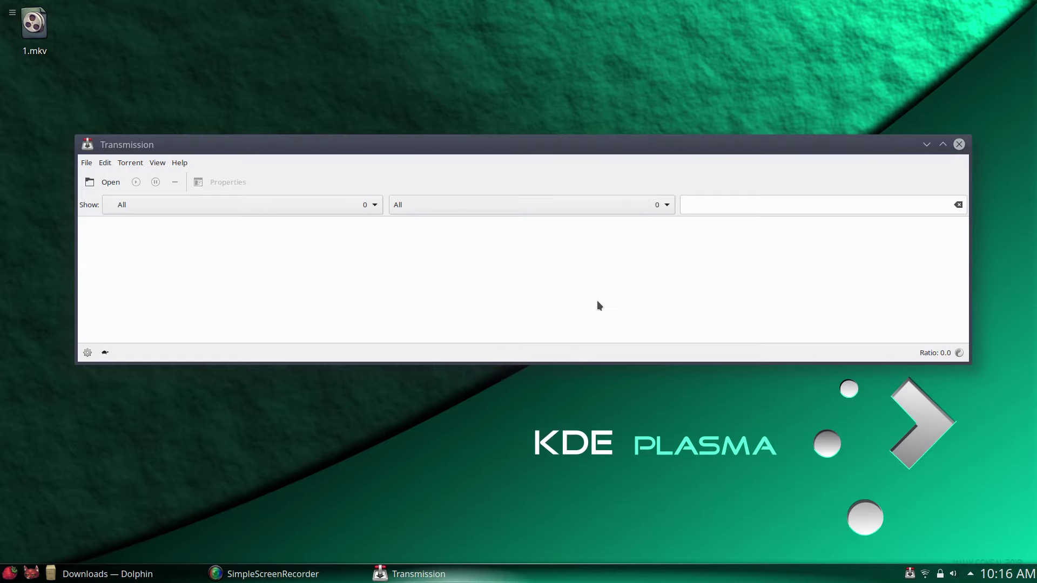
left_click(961, 145)
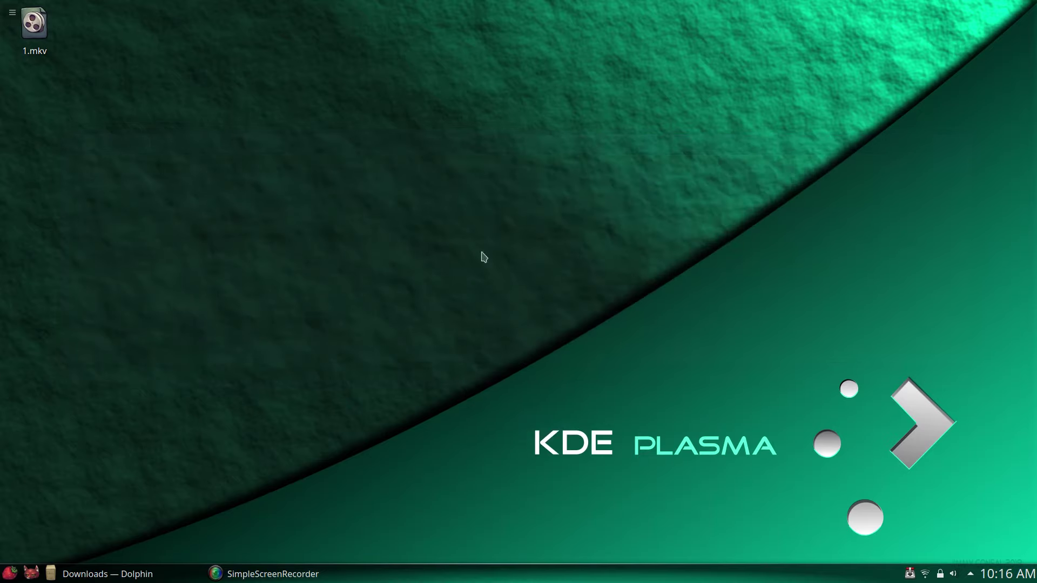
- Move ubuntustudio-18.04-dvd-amd64.iso from Downloads onto the desktop
left_click(144, 567)
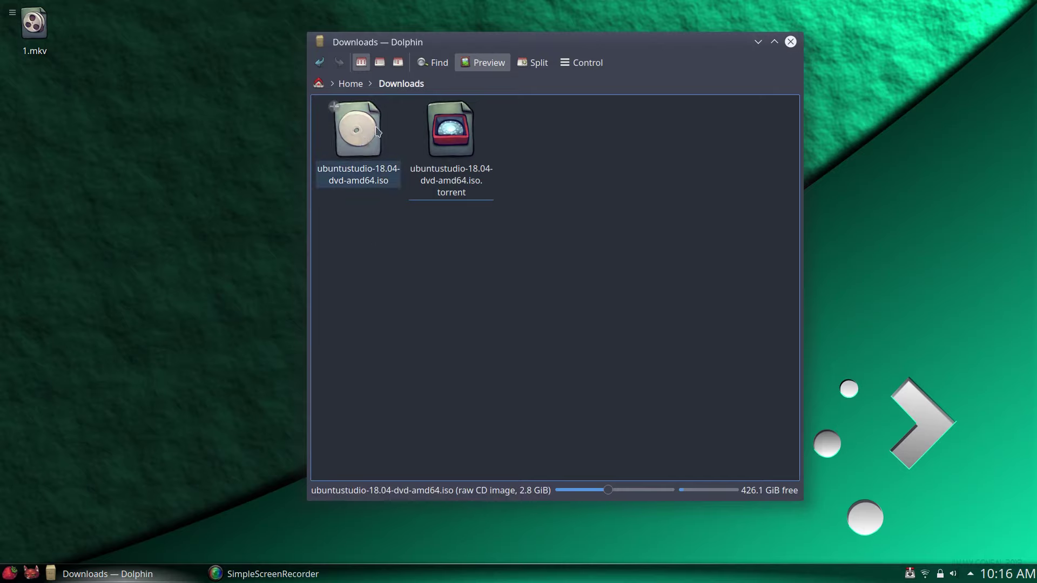
left_click_drag(362, 135, 34, 108)
left_click(73, 126)
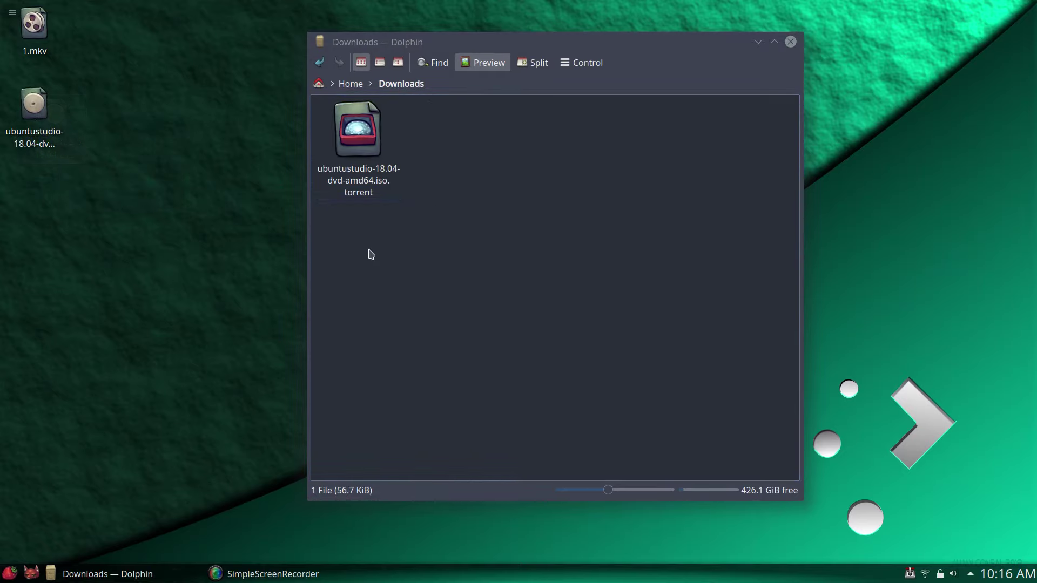
- Delete the leftover .torrent file and close the Downloads window
right_click(366, 142)
left_click(378, 220)
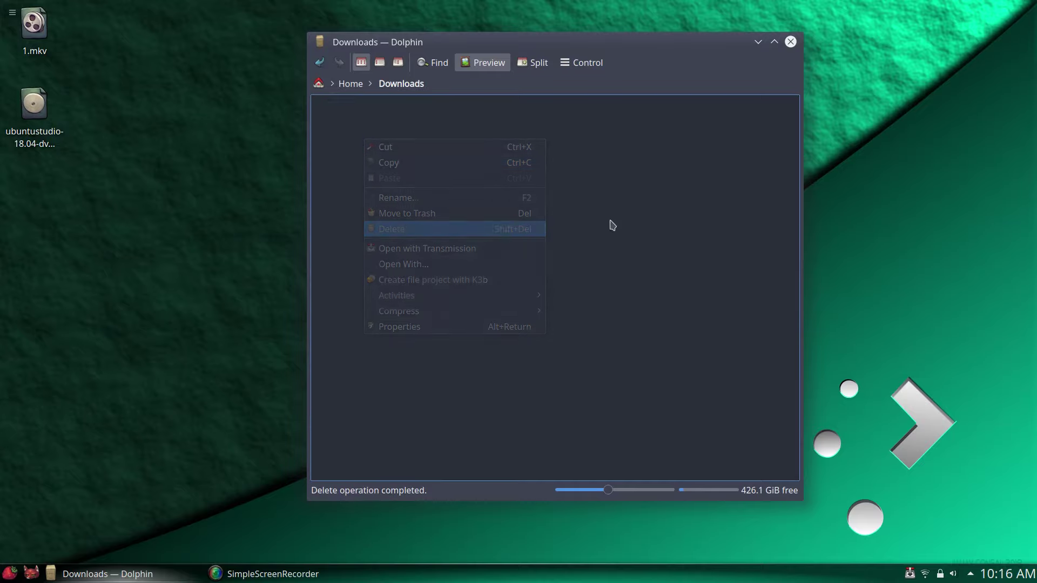
left_click(789, 42)
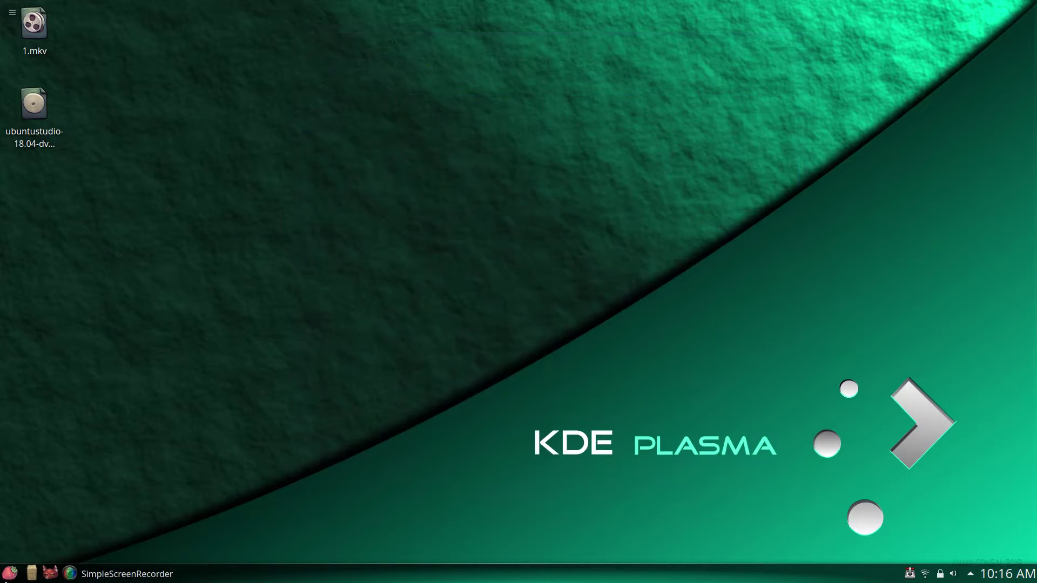
- Launch VirtualBox Manager from the launcher favourites and position its window
left_click(11, 574)
left_click_drag(238, 394, 504, 389)
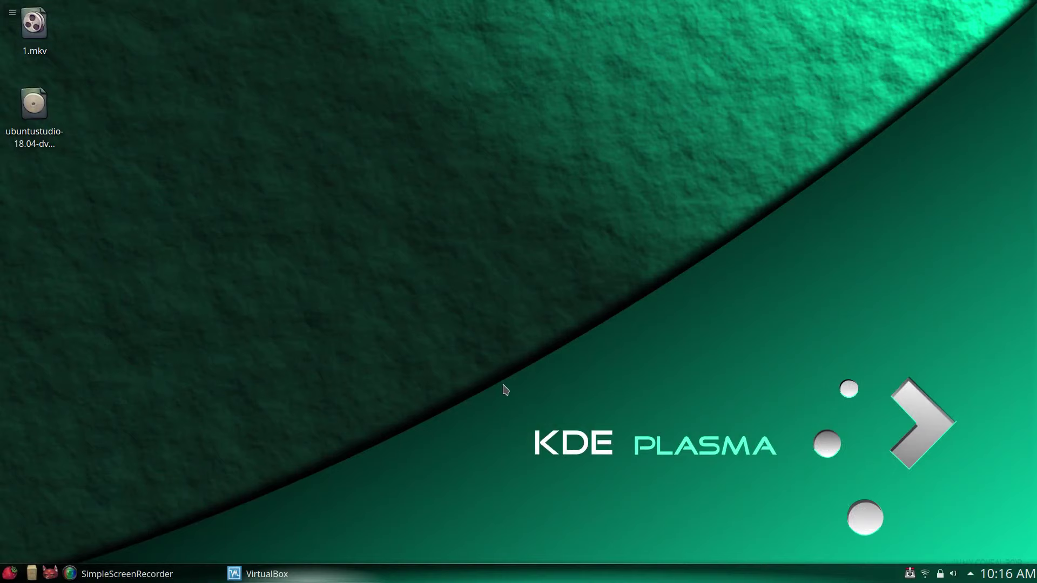
left_click_drag(557, 63, 526, 78)
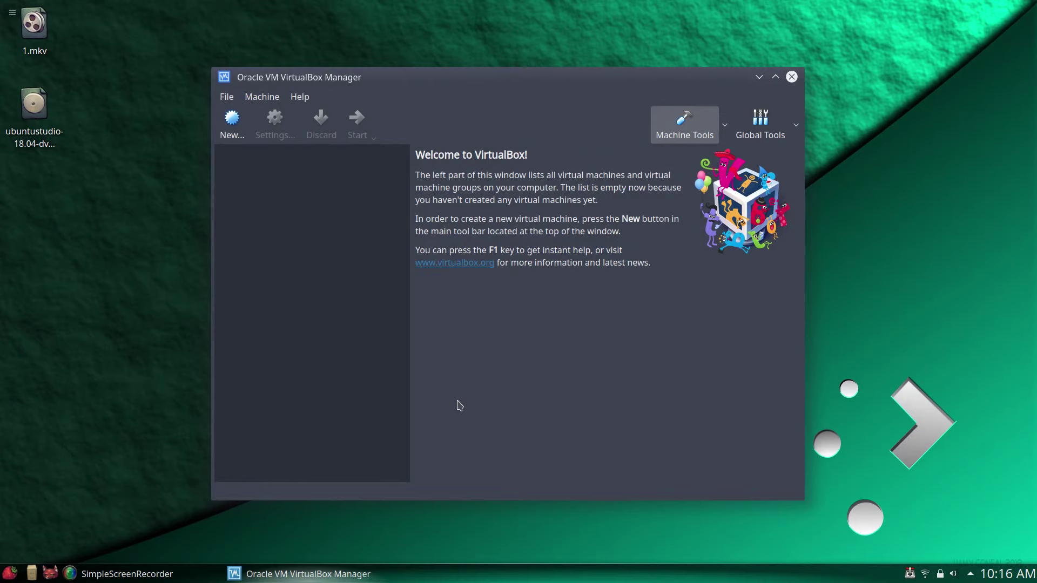
left_click(191, 572)
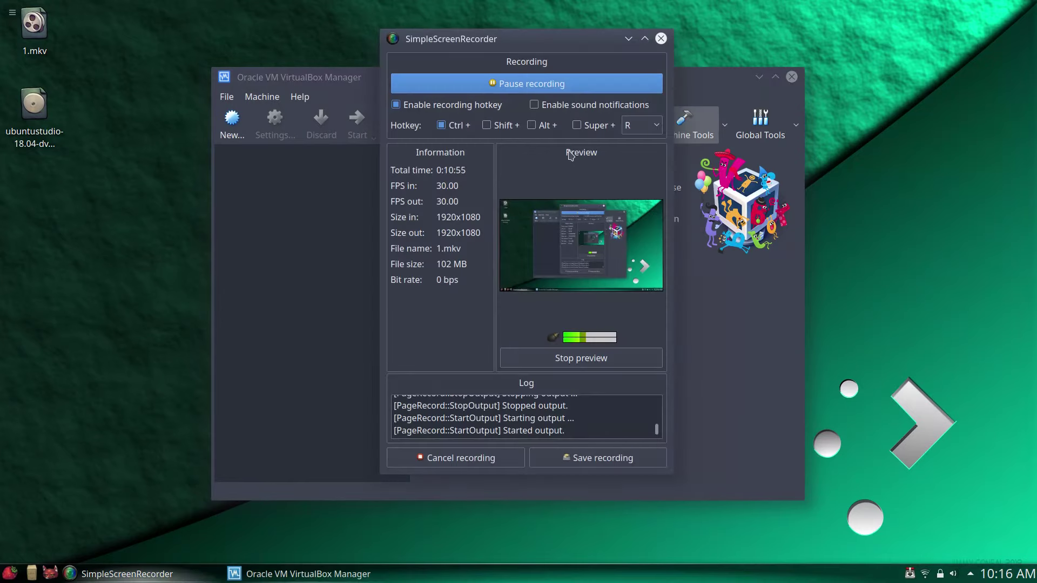
left_click(629, 39)
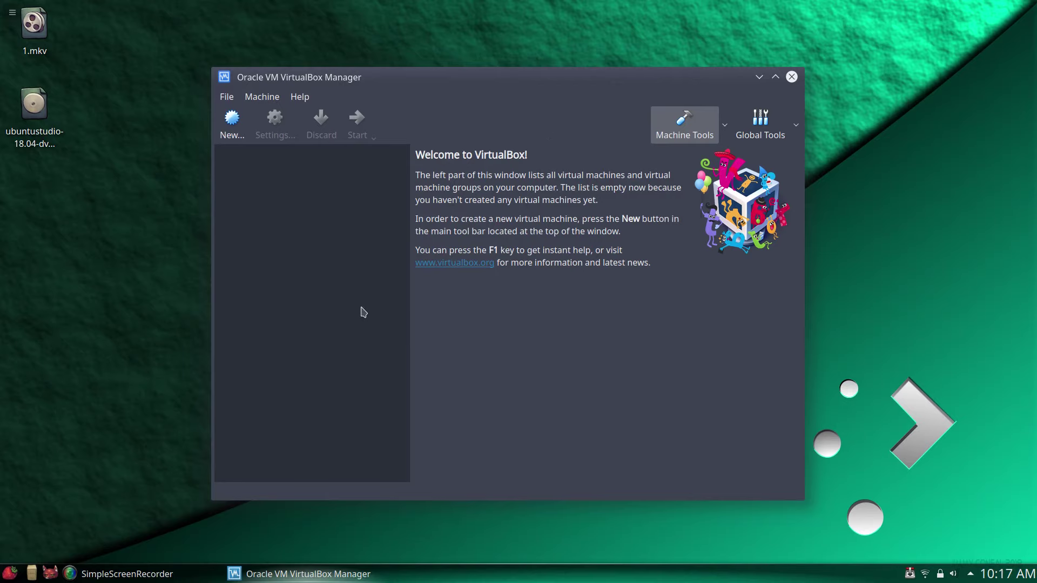
- Start a new machine named Studio with type Linux and version Ubuntu (64-bit)
left_click(235, 131)
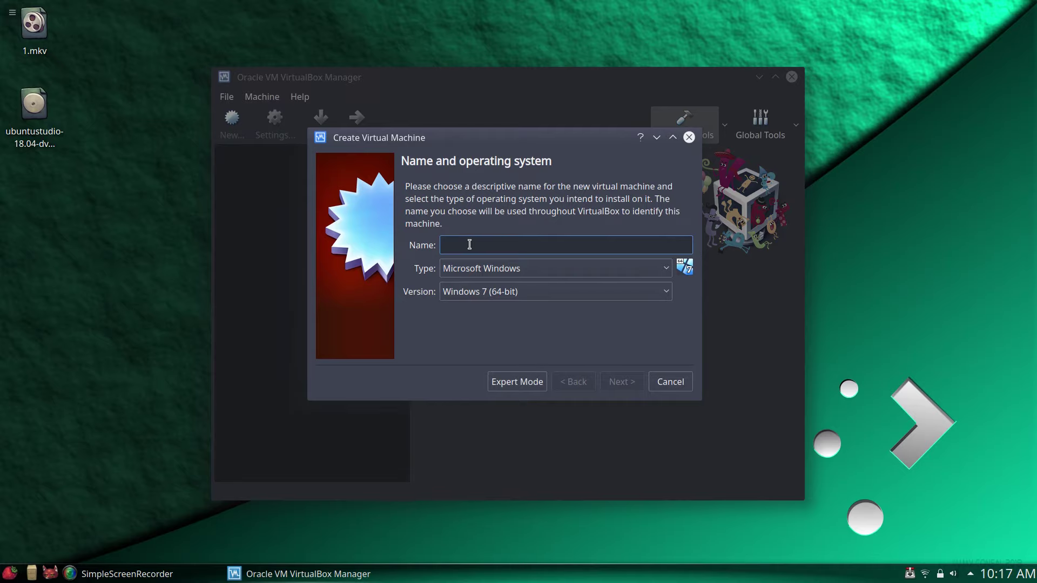
type("Studio")
left_click(540, 268)
left_click(494, 309)
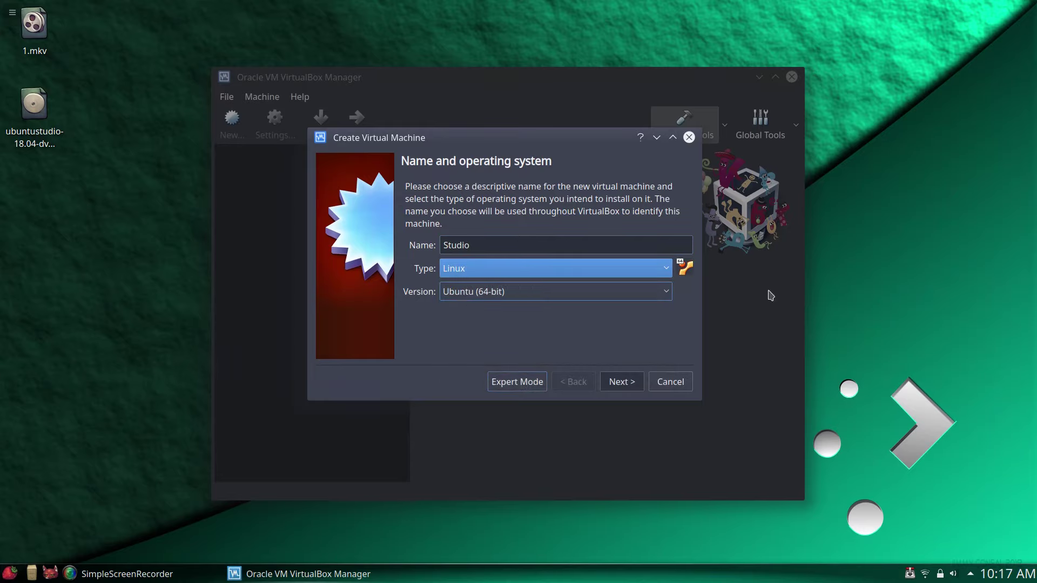
left_click(653, 297)
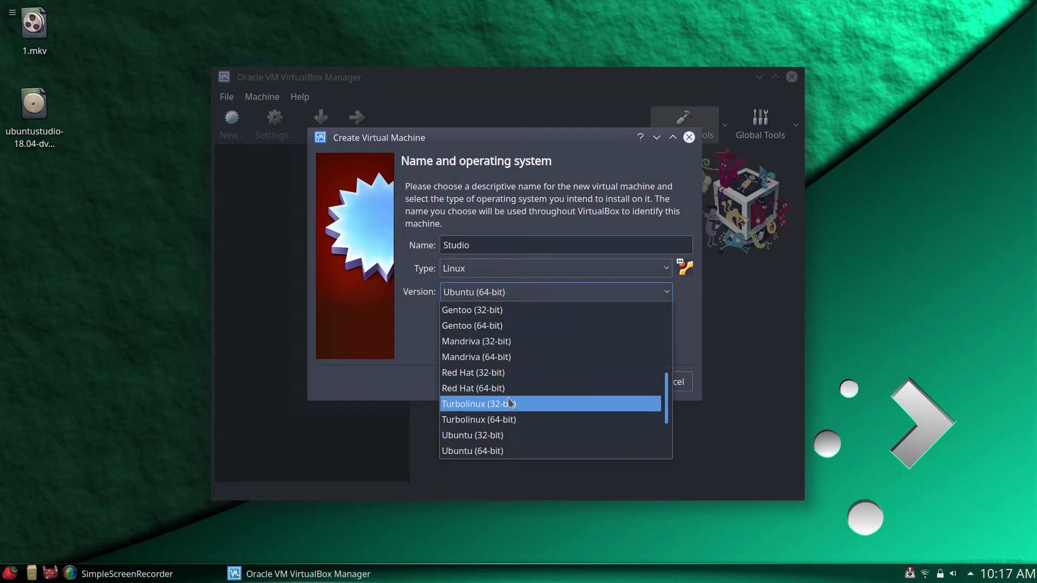
scroll(510, 402, "down", 2)
scroll(510, 402, "up", 6)
scroll(510, 403, "down", 3)
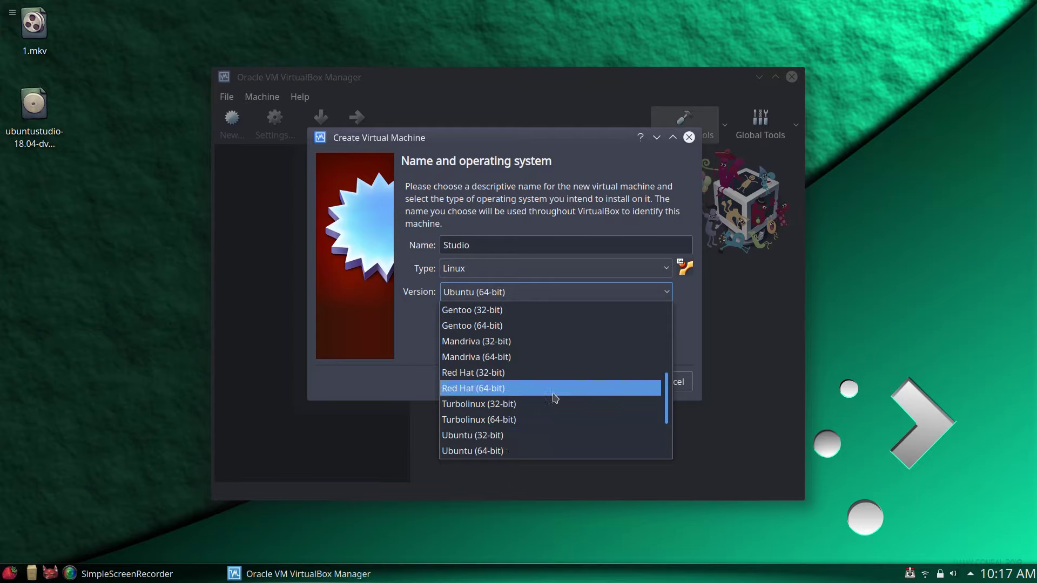
left_click(497, 451)
- Set the Studio machine's memory size to 2048 MB
left_click(621, 384)
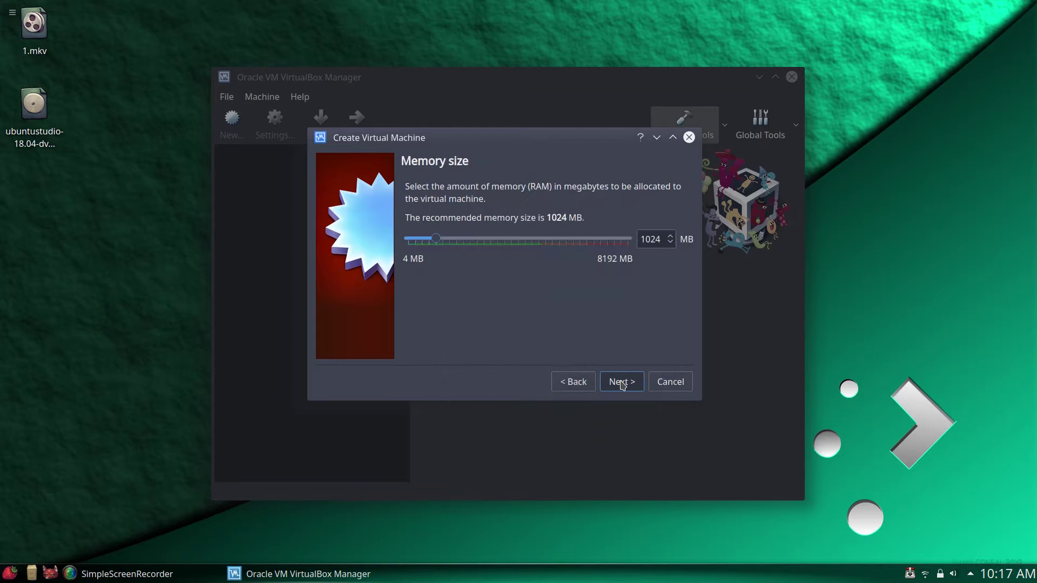
left_click(463, 239)
left_click(487, 243)
left_click(485, 242)
left_click(493, 244)
- Create a new dynamically allocated 40 GB VDI hard disk and finish the machine
left_click(622, 382)
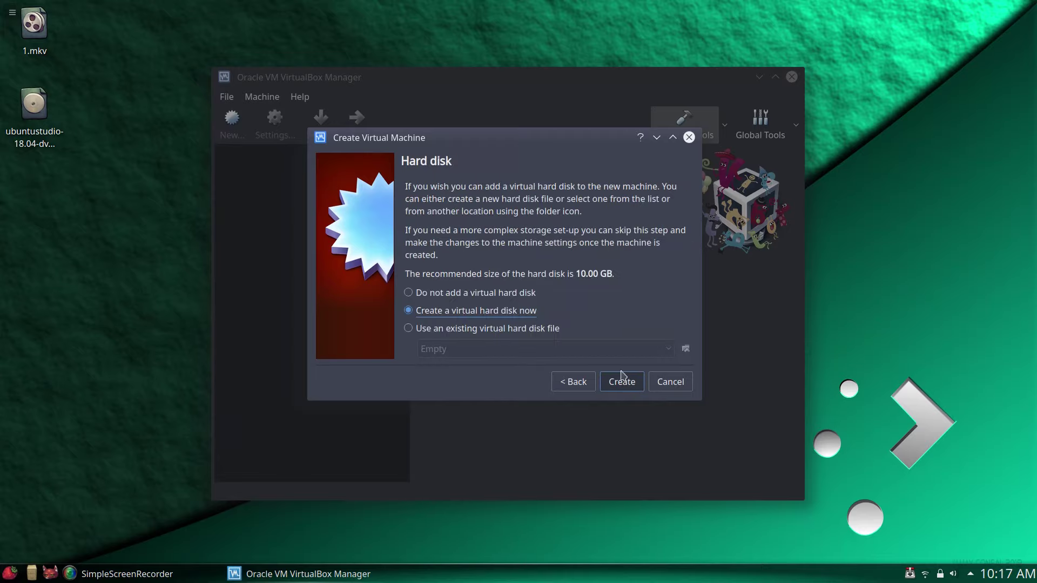
left_click(621, 382)
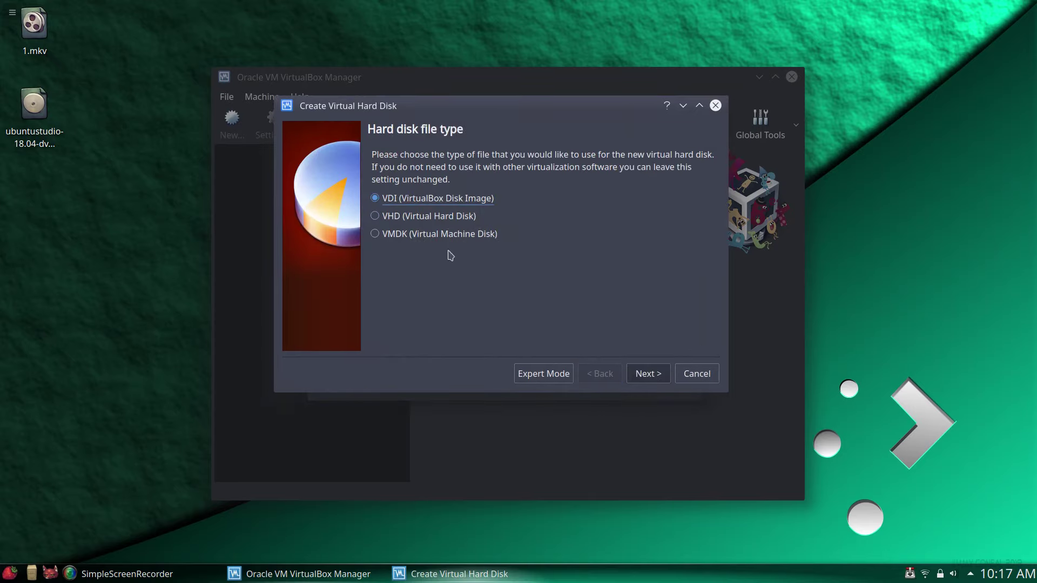
left_click(653, 372)
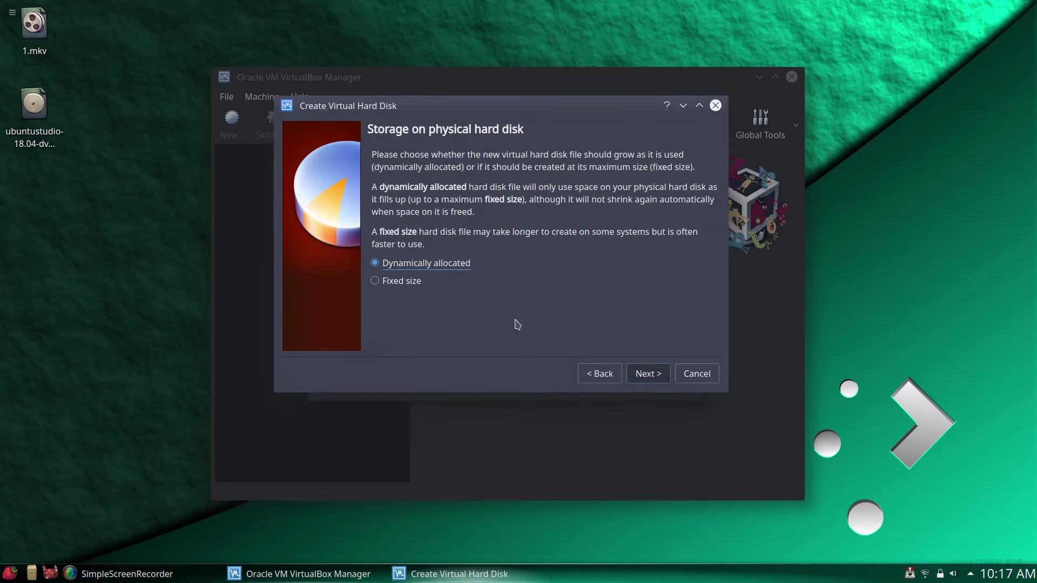
left_click(652, 372)
left_click(568, 247)
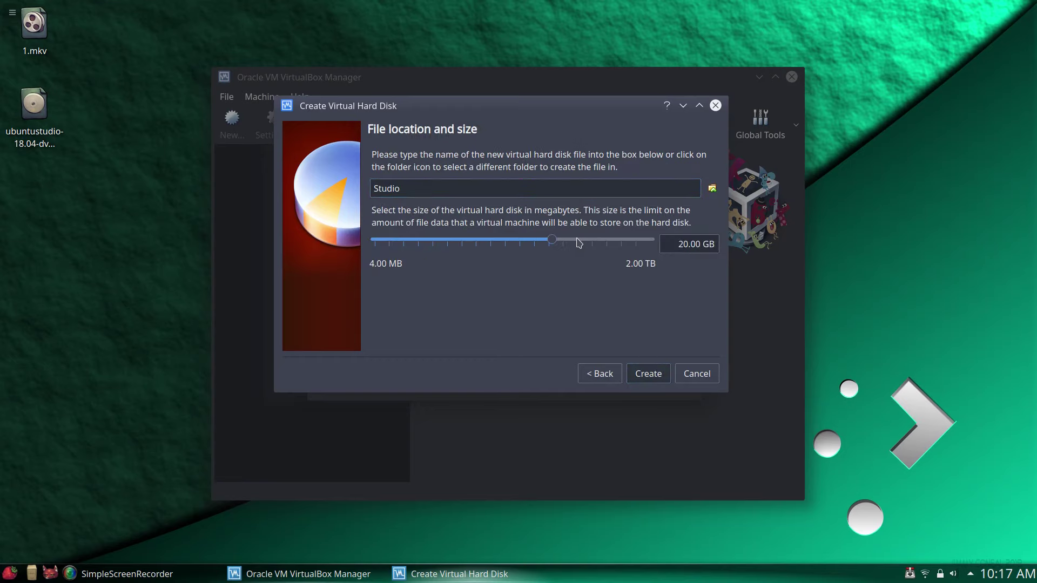
left_click(579, 243)
left_click(651, 373)
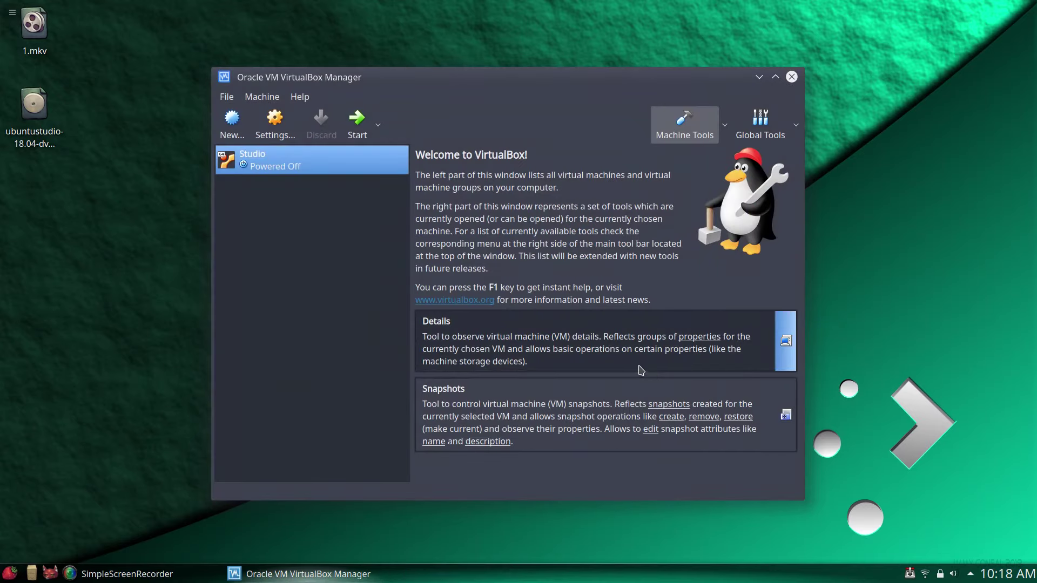
- Set Studio's video memory to 128 MB in its Display settings
left_click(276, 127)
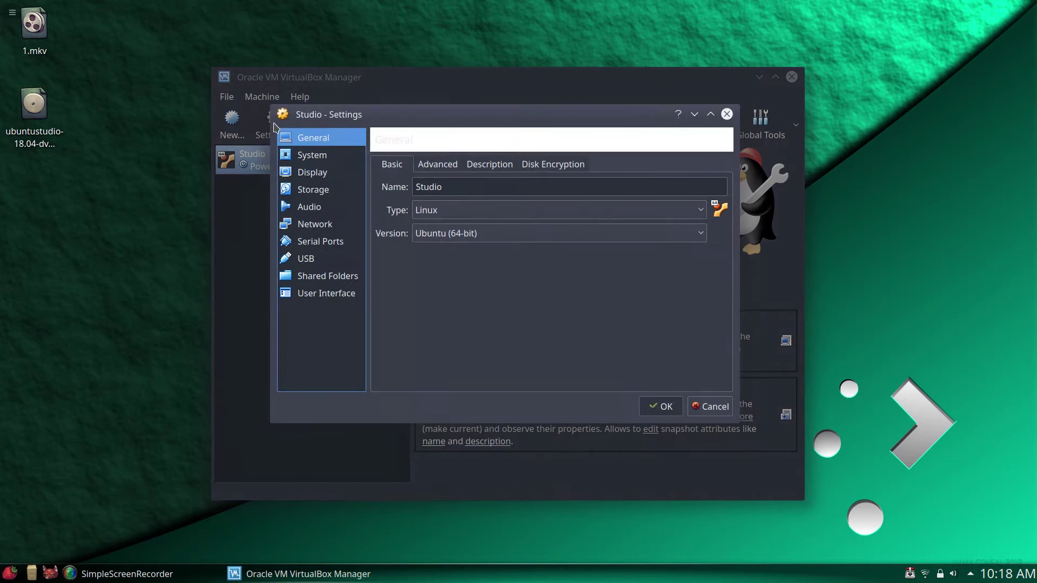
left_click(335, 156)
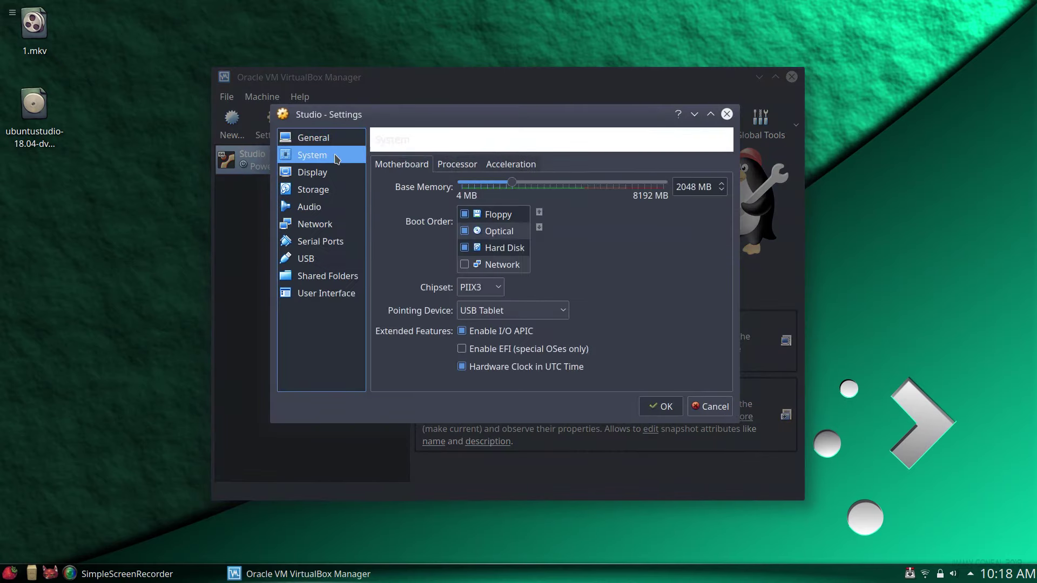
left_click(312, 172)
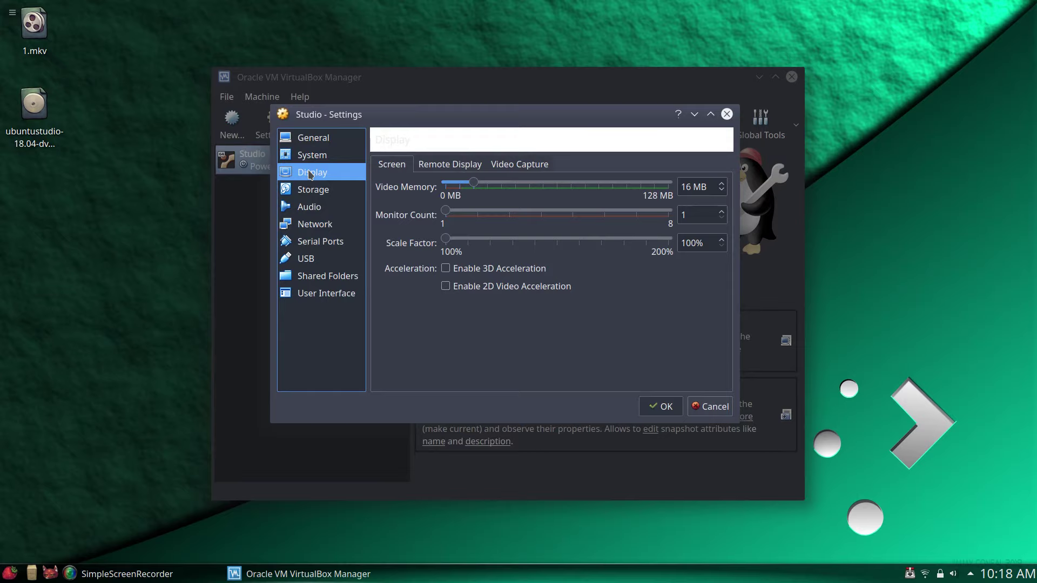
left_click_drag(476, 184, 695, 189)
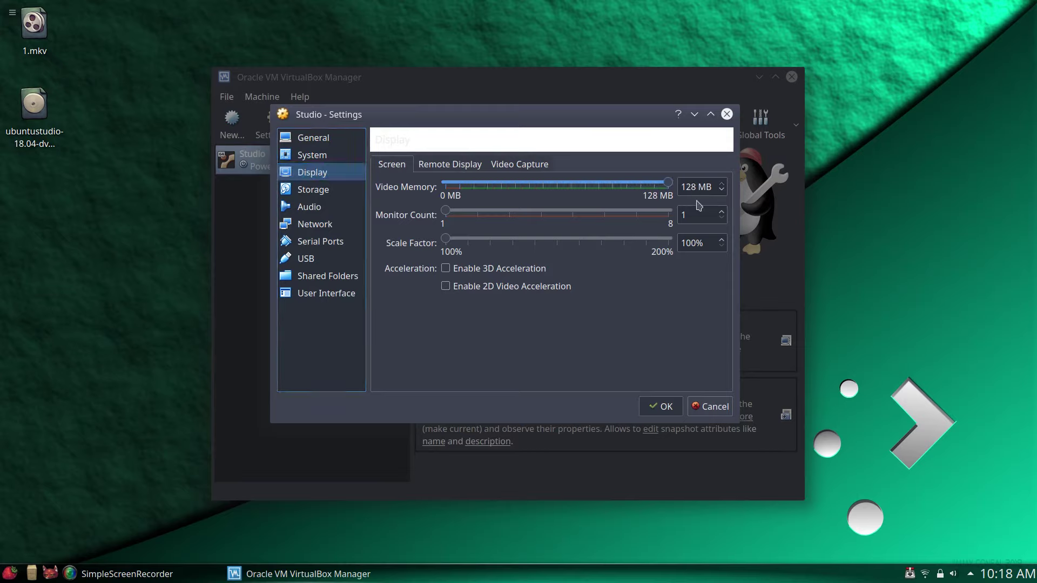
- Load ubuntustudio-18.04-dvd-amd64.iso from the Desktop into the empty optical drive and save
left_click(333, 193)
left_click(420, 199)
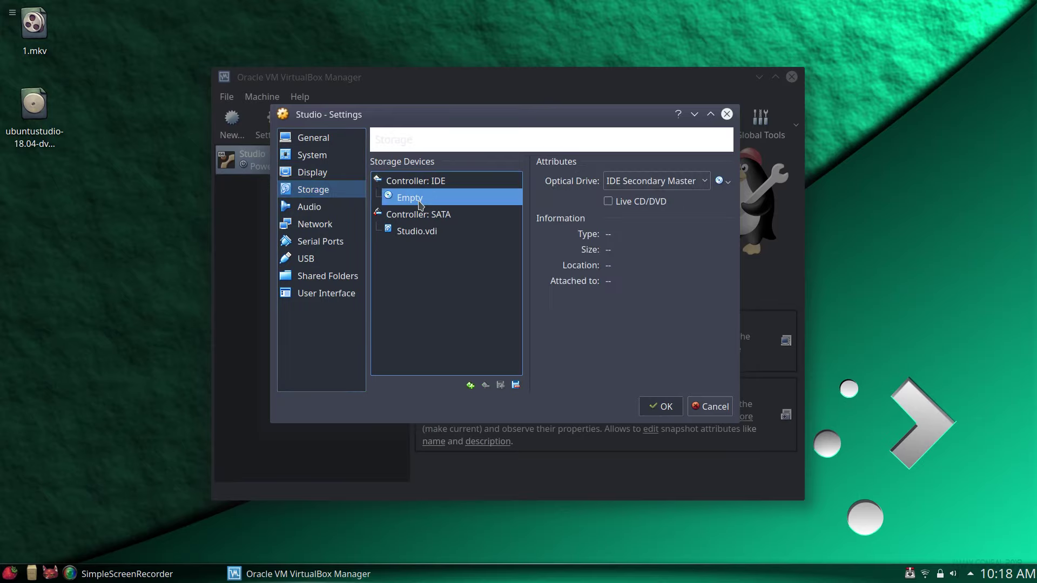
left_click(722, 182)
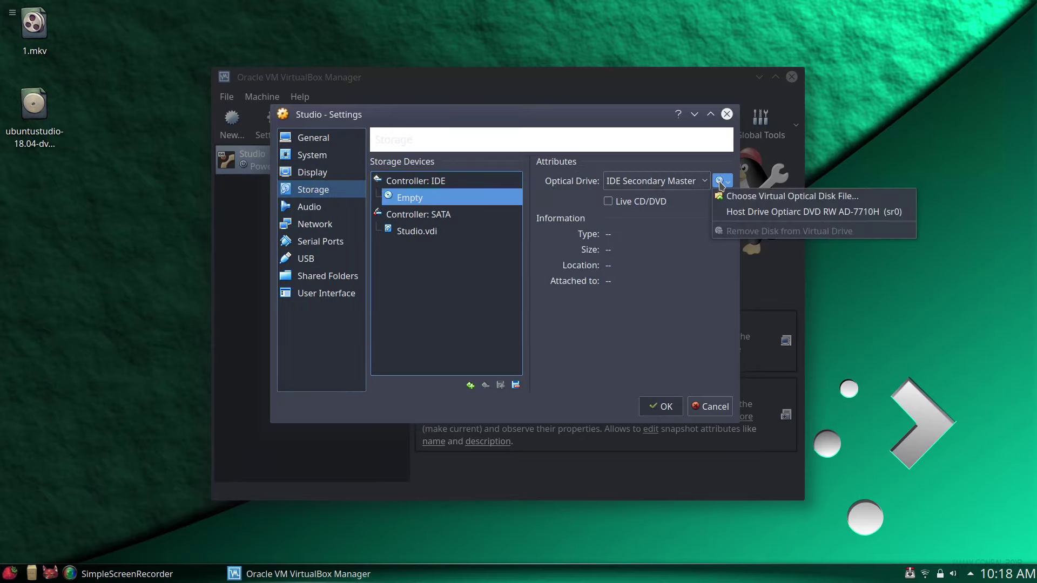
left_click(746, 196)
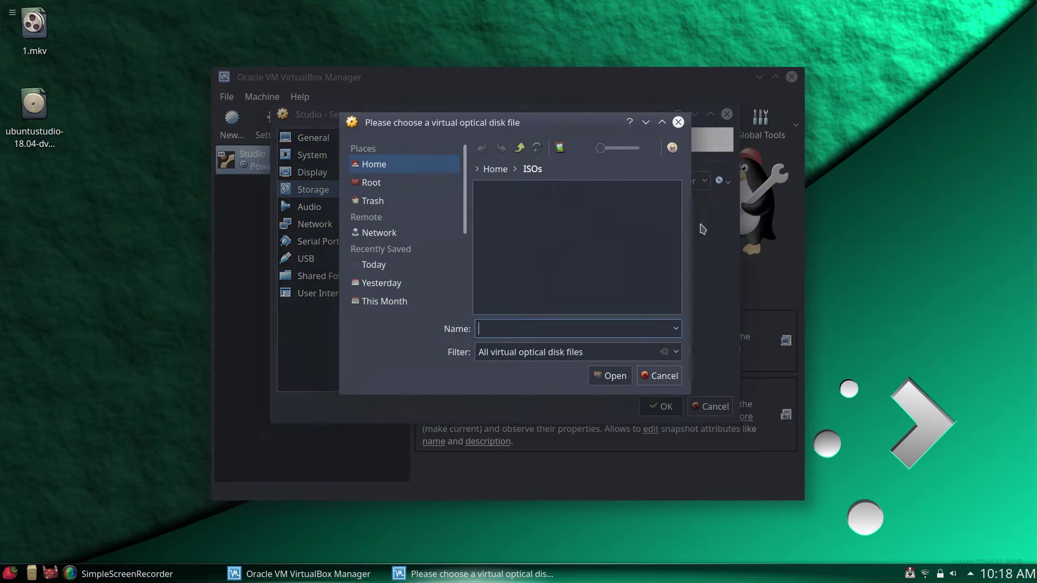
left_click(397, 165)
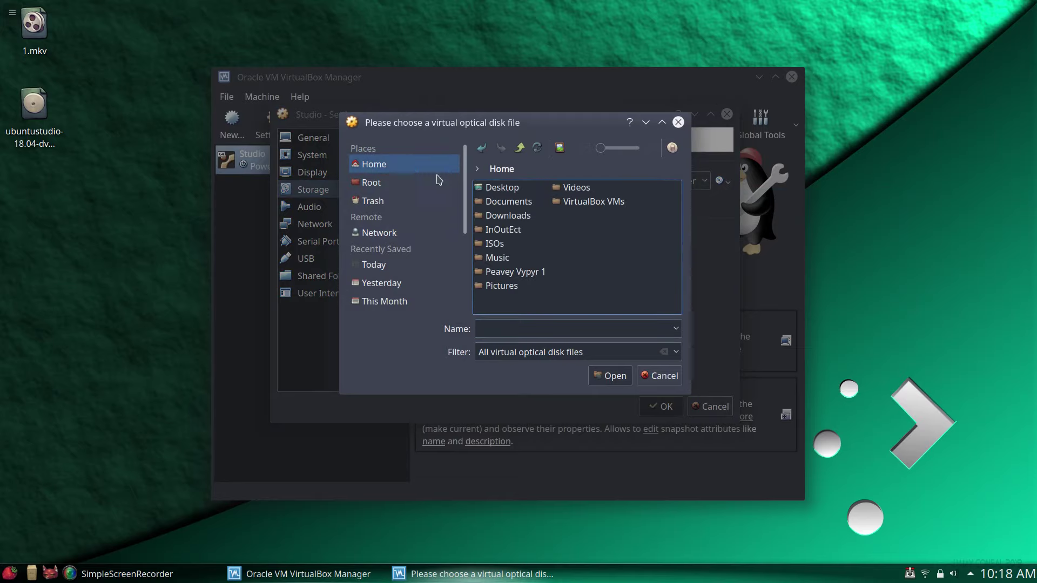
left_click(517, 190)
left_click(517, 190)
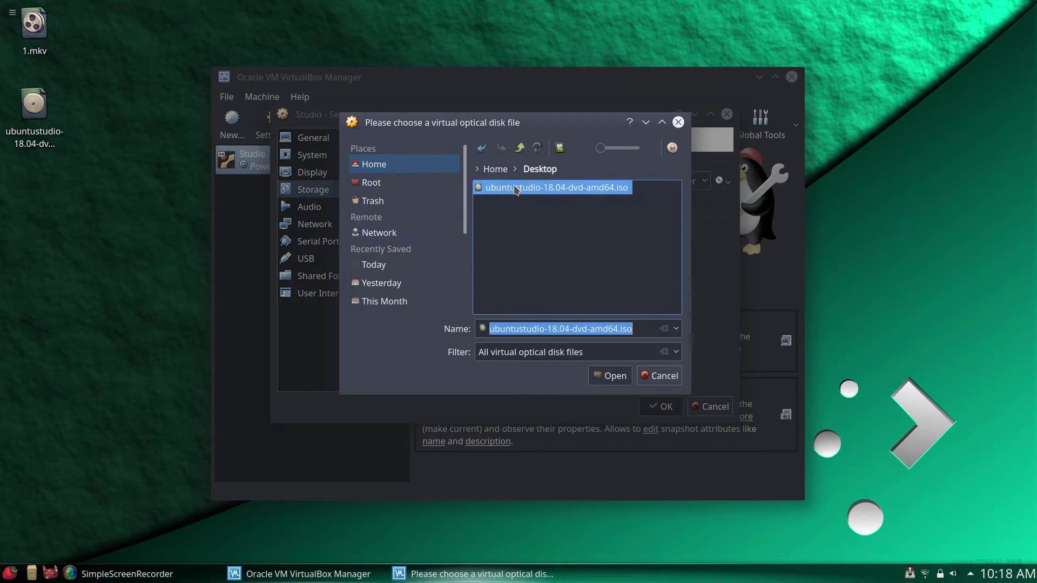
left_click(614, 376)
left_click(660, 409)
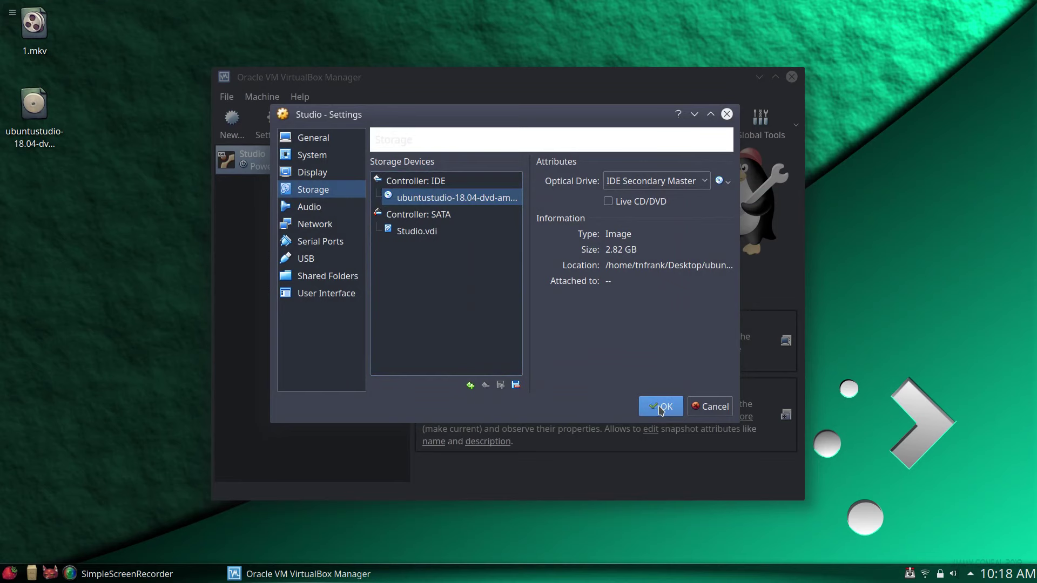
- Start the Studio machine and switch its window to Scaled Mode
left_click(356, 121)
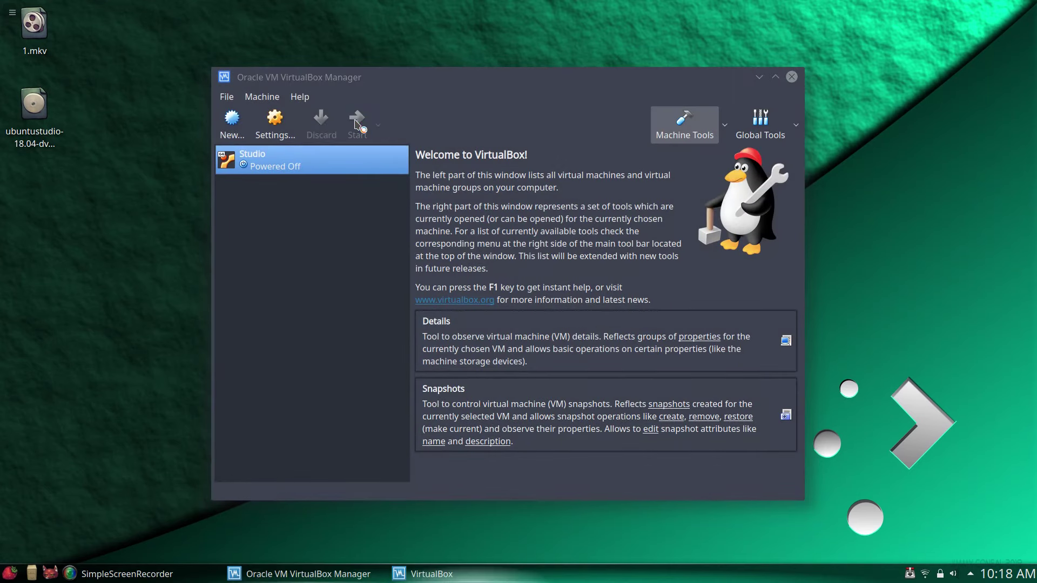
left_click(760, 77)
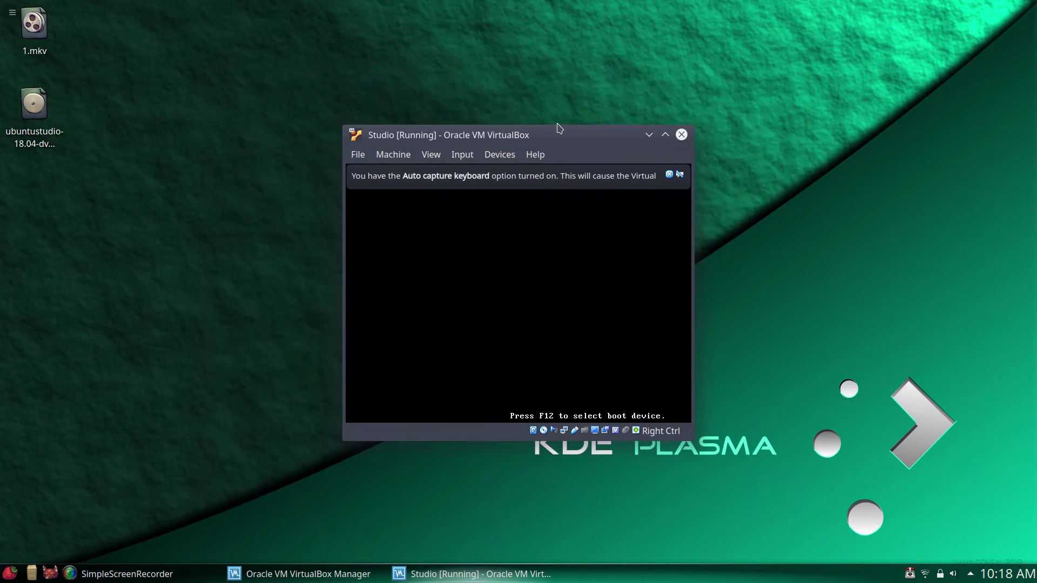
left_click_drag(559, 128, 527, 69)
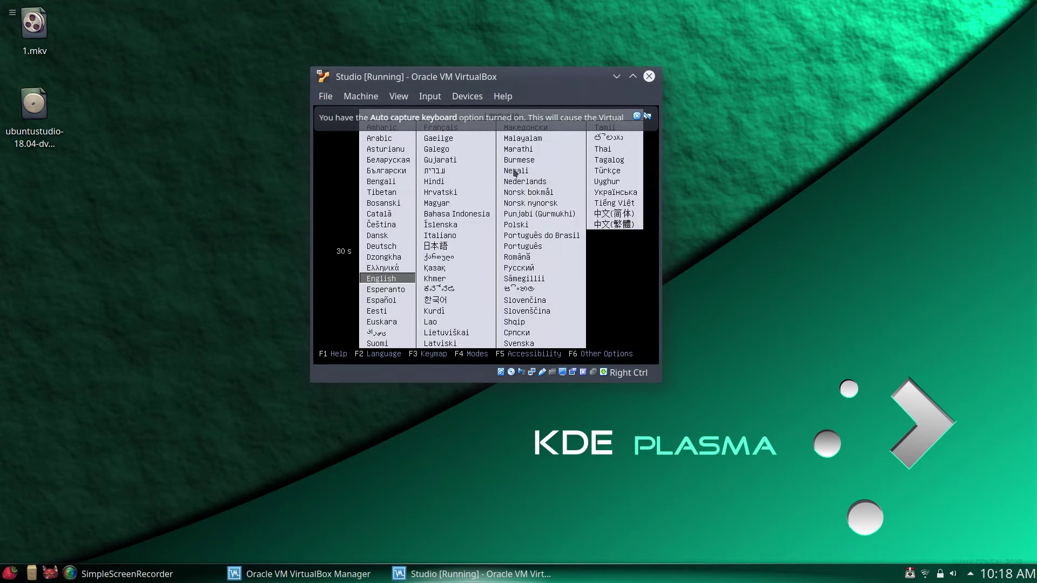
left_click(398, 96)
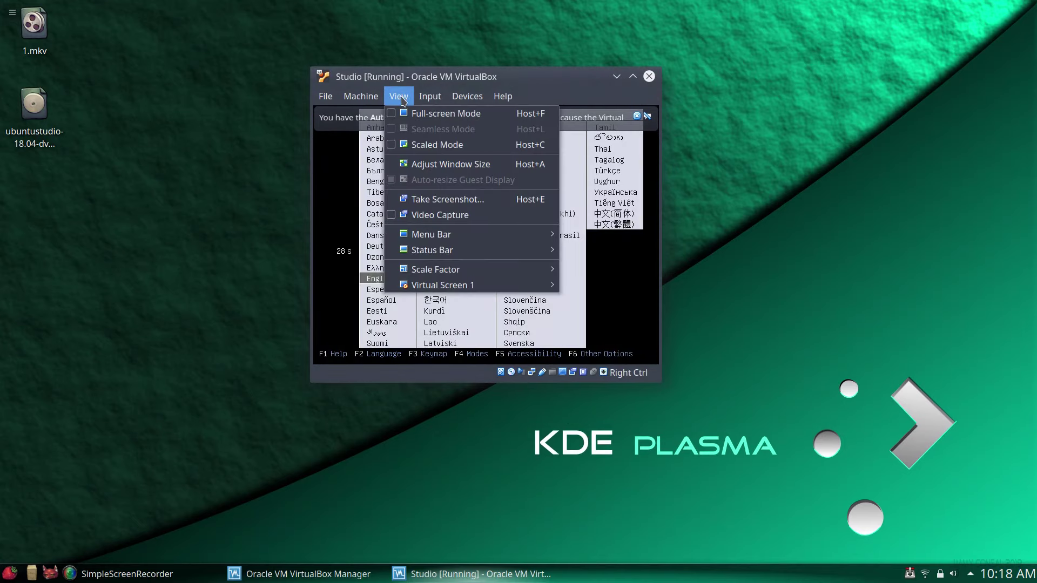
left_click(394, 146)
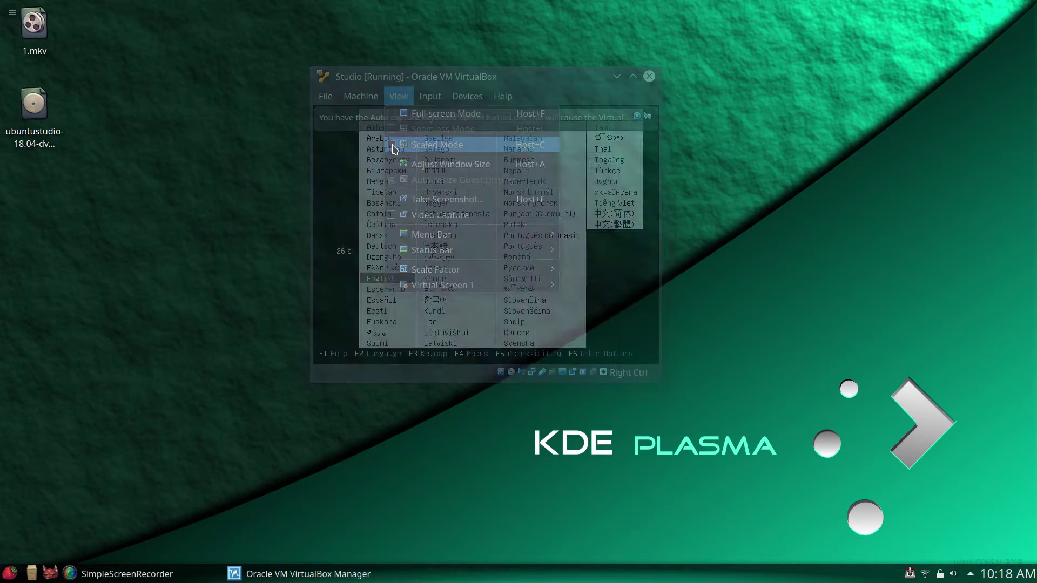
- Enlarge the VM window, dismiss the keyboard notice, and accept English at boot
left_click_drag(562, 141, 438, 75)
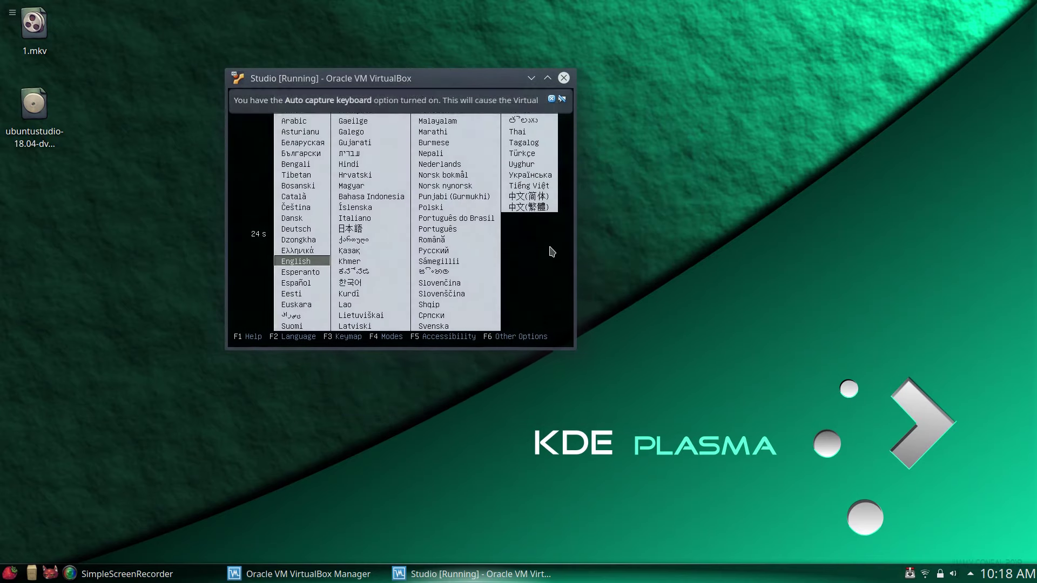
left_click_drag(574, 346, 918, 561)
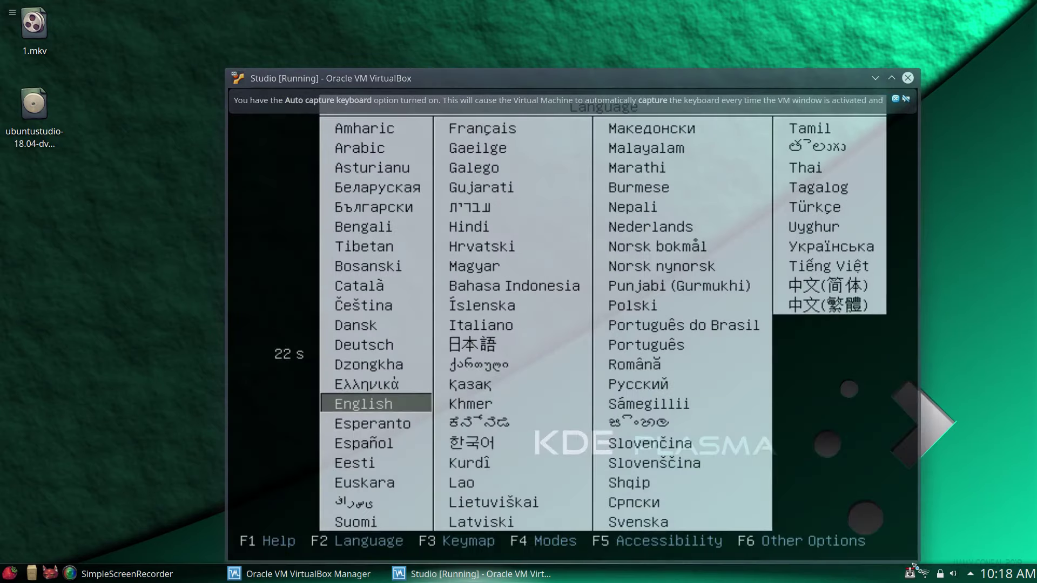
left_click_drag(689, 71, 596, 3)
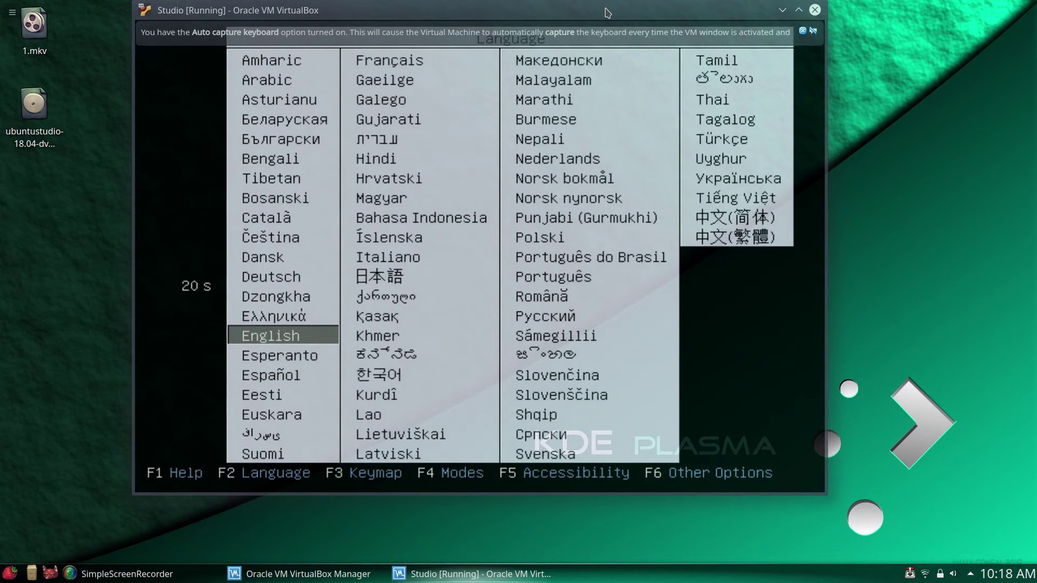
left_click_drag(826, 492, 899, 562)
left_click(876, 30)
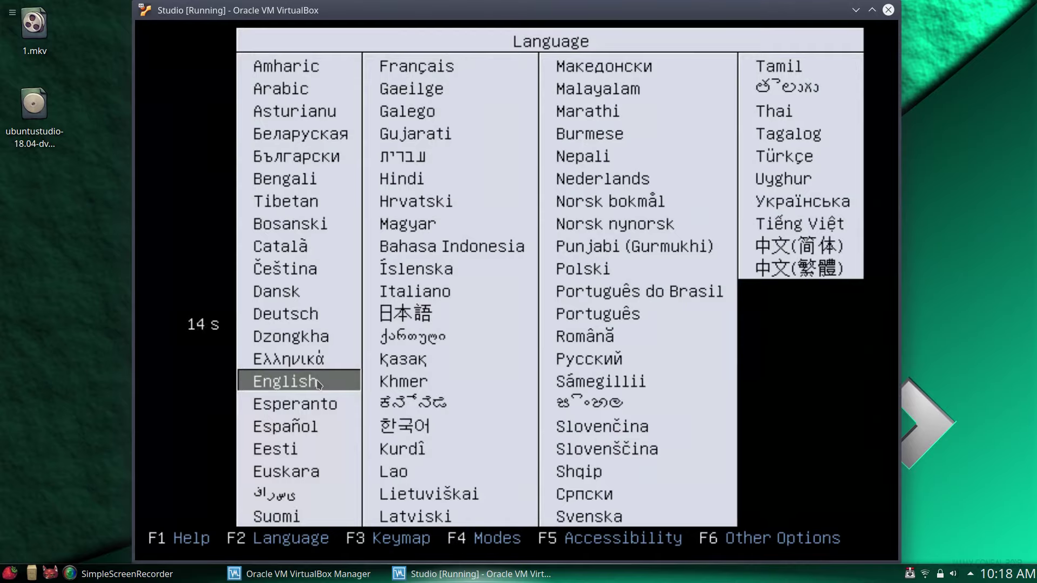
key("Return")
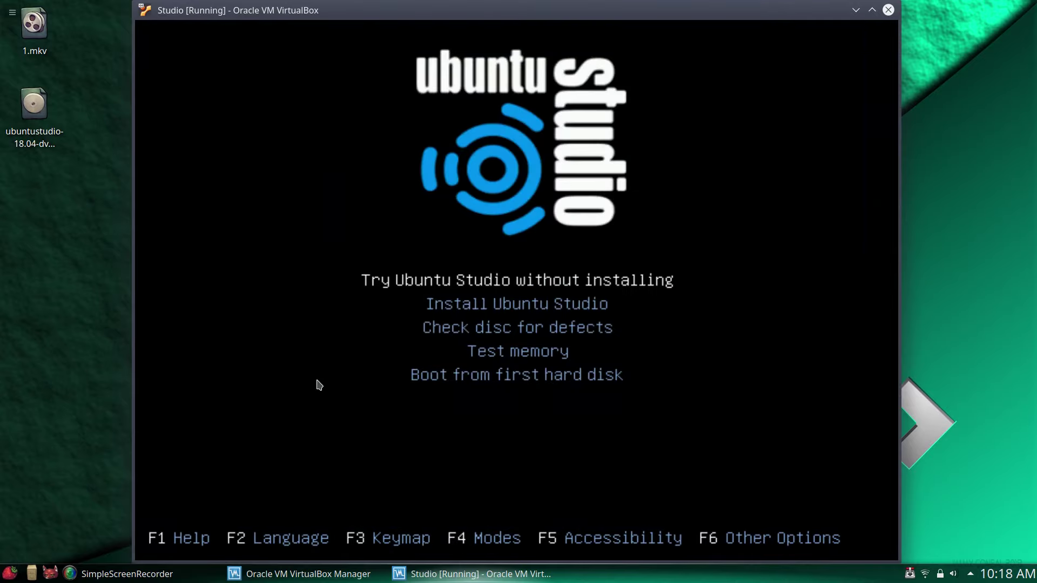
- Boot 'Try Ubuntu Studio without installing', widen the VM window, then close the machine
key("Return")
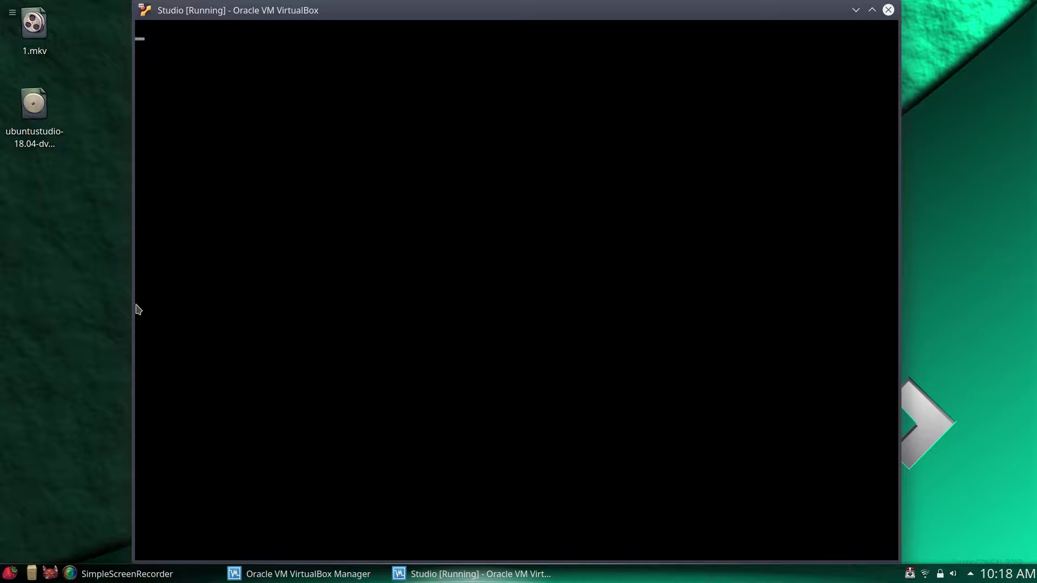
left_click_drag(133, 301, 82, 300)
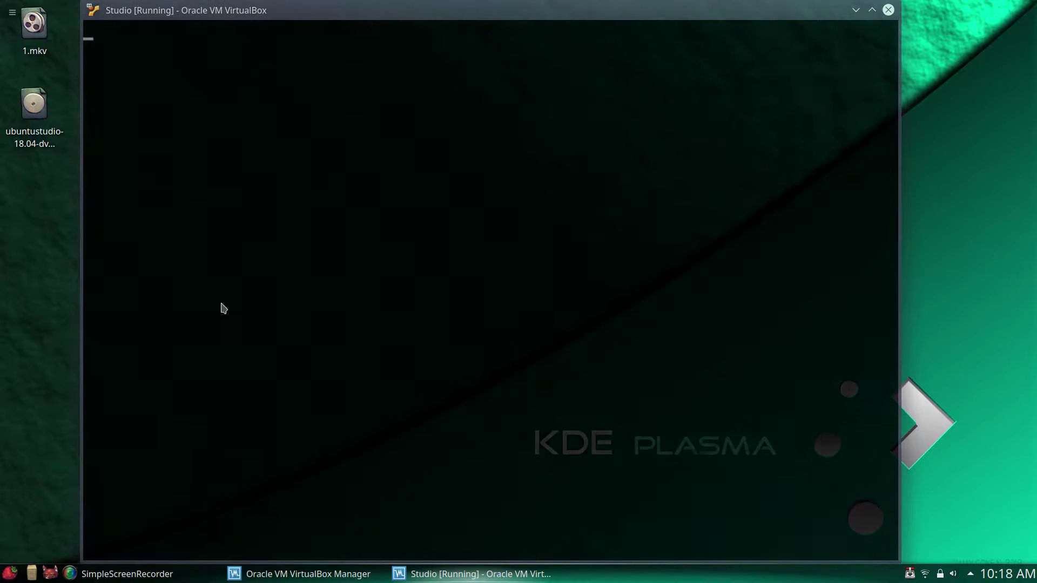
left_click_drag(900, 302, 971, 299)
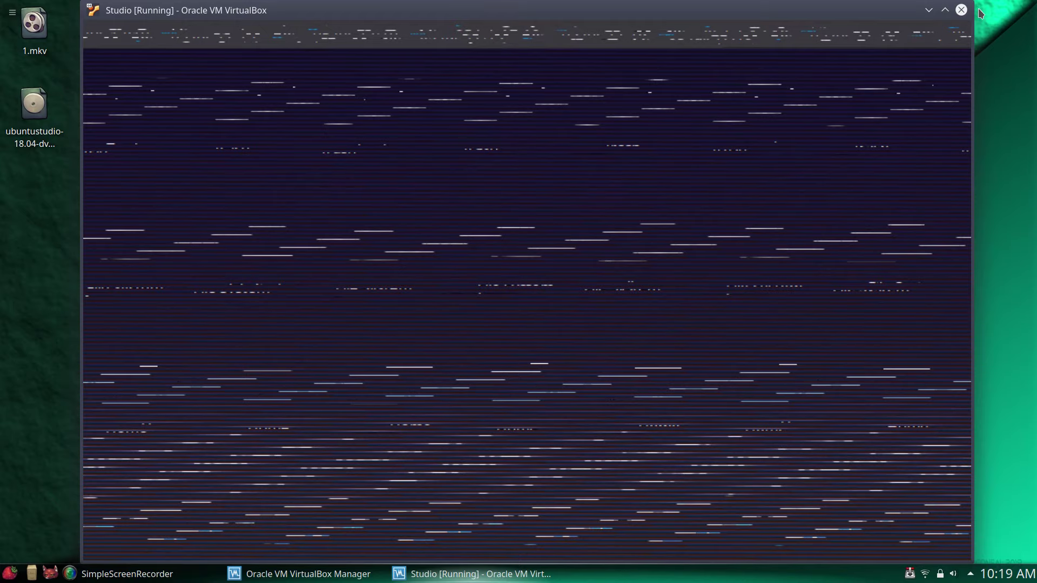
left_click(961, 10)
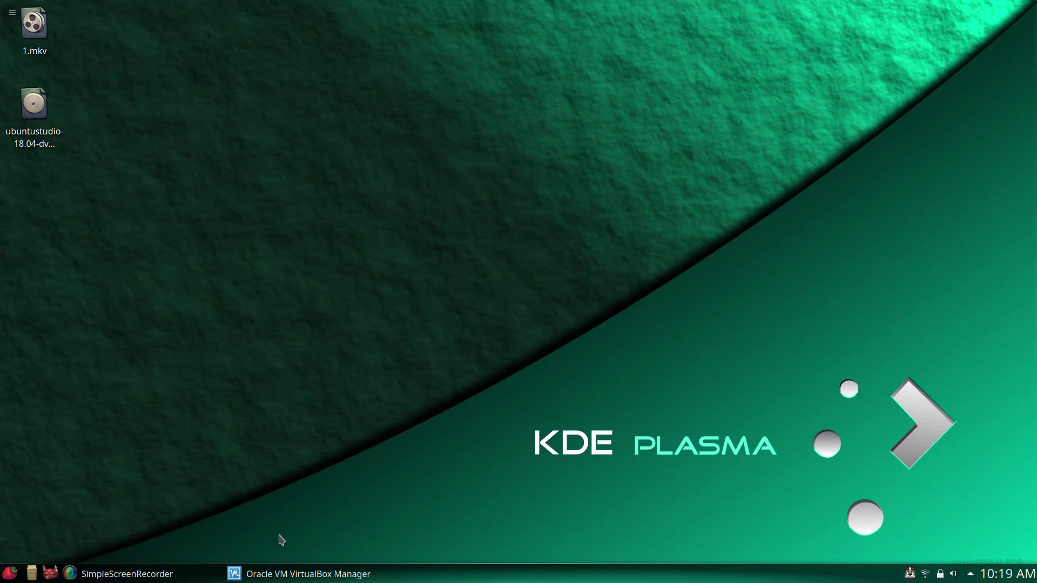
- Boot Studio again in English to 'Try Ubuntu Studio without installing' and quit Transmission from the tray
left_click(295, 575)
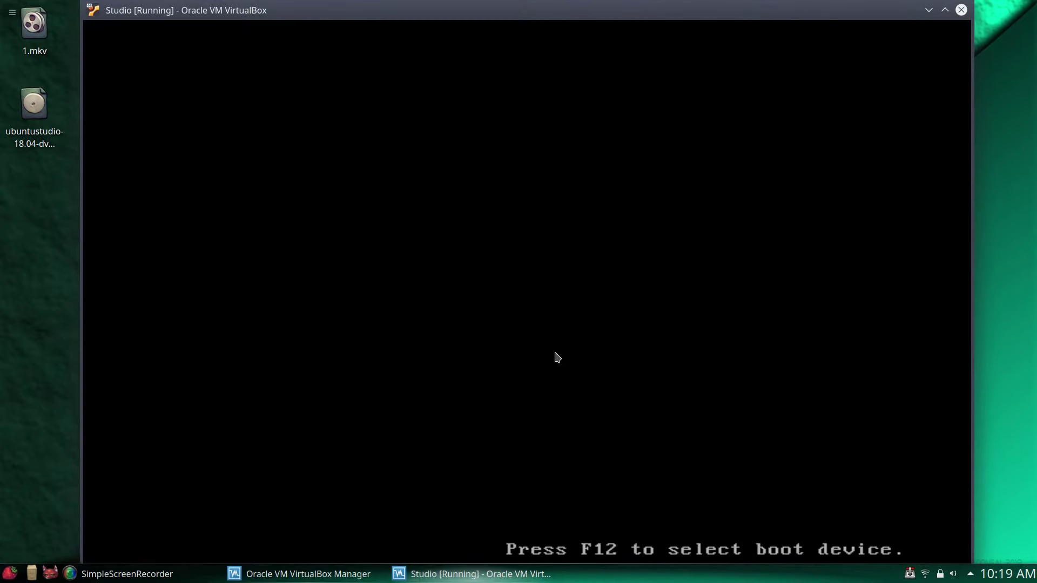
key("Return")
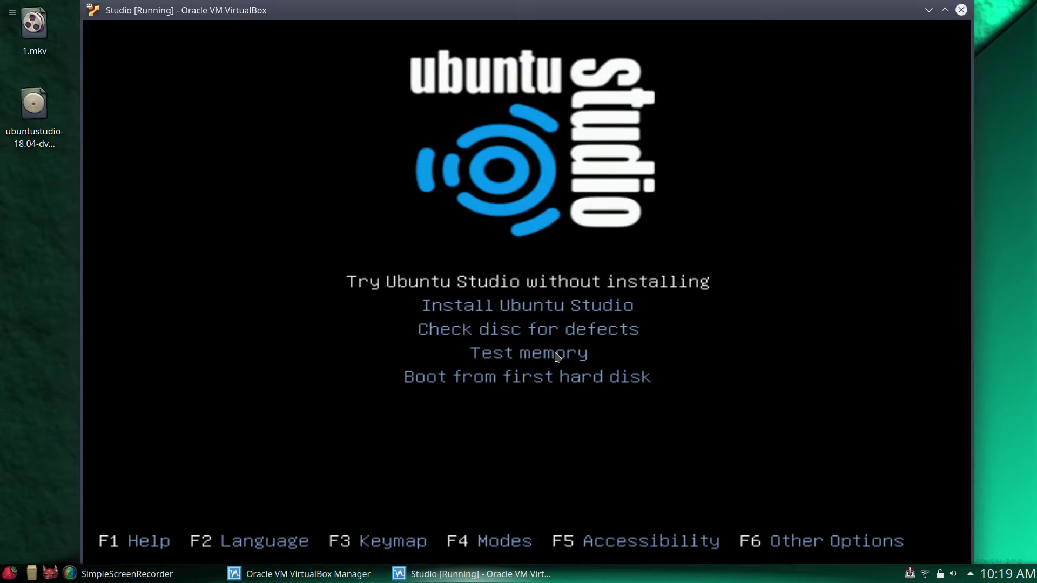
key("Return")
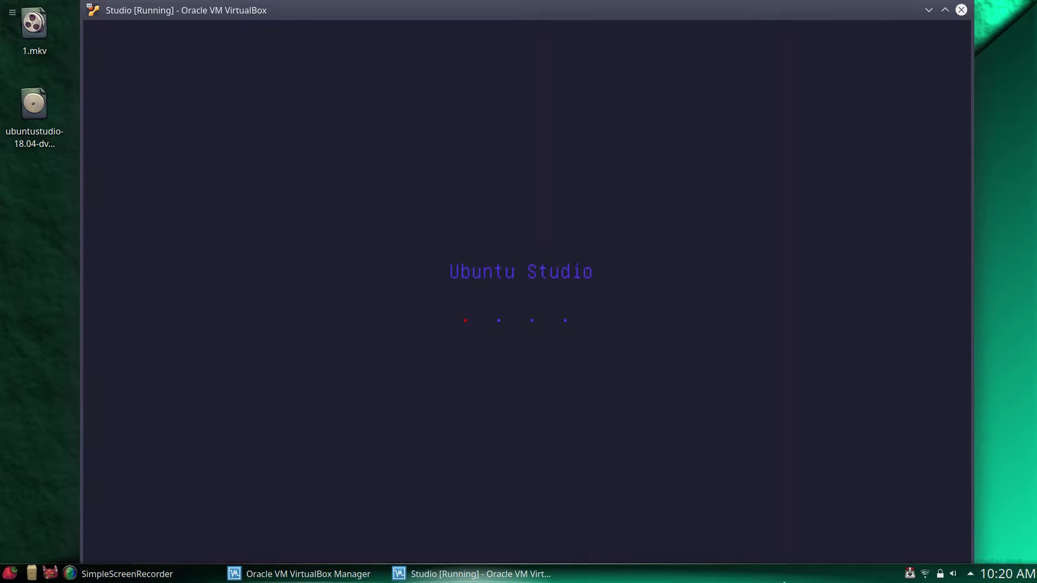
right_click(910, 574)
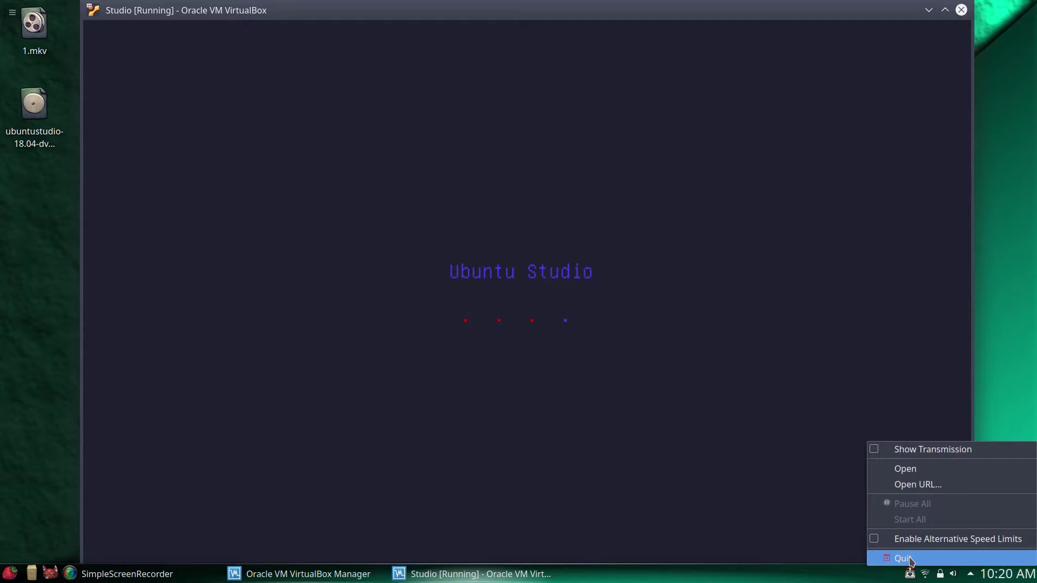
left_click(908, 559)
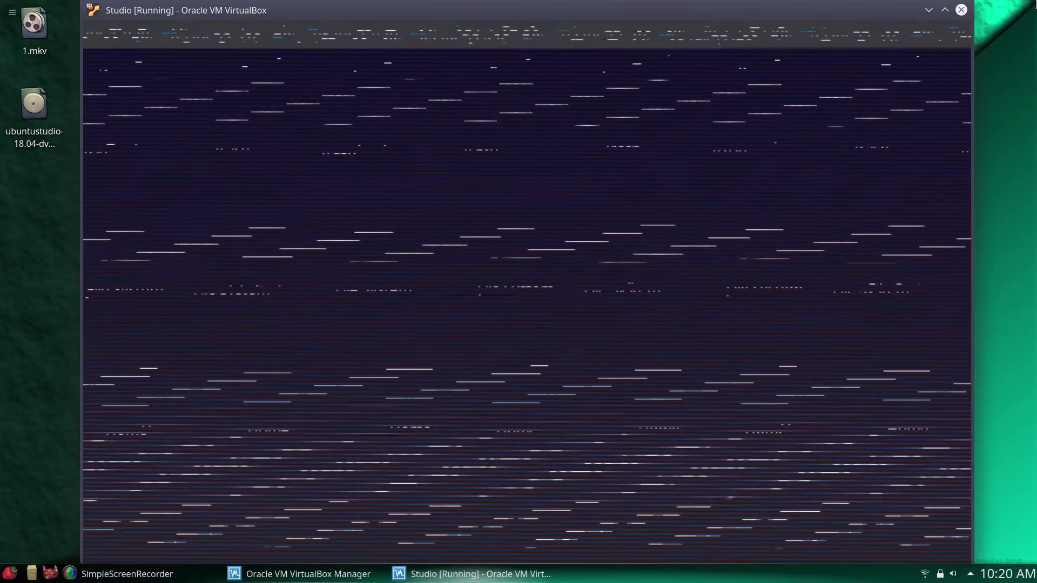
- Power off the Studio machine from its window and close VirtualBox Manager
left_click(962, 9)
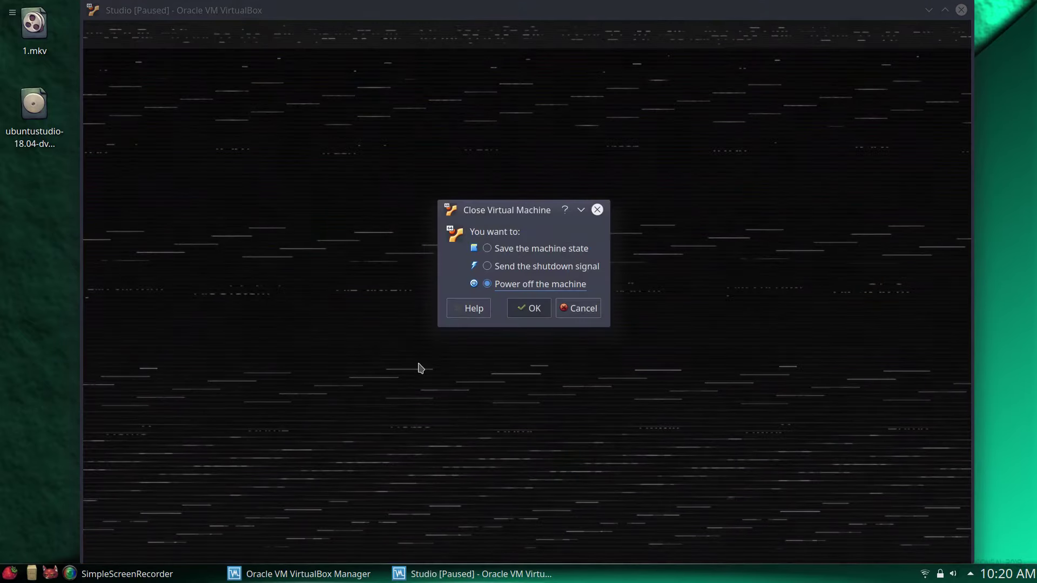
left_click(529, 307)
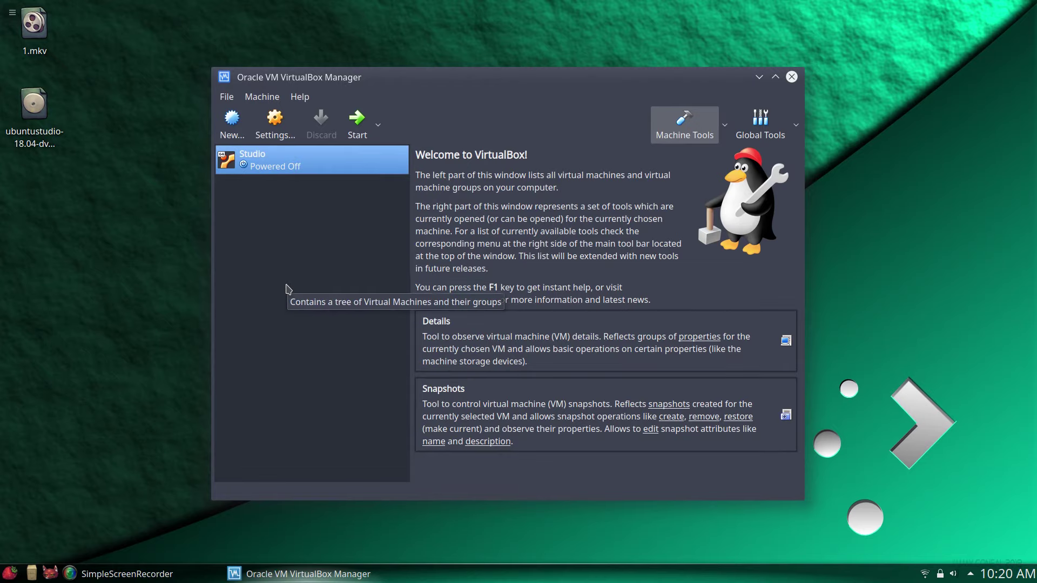
left_click(792, 77)
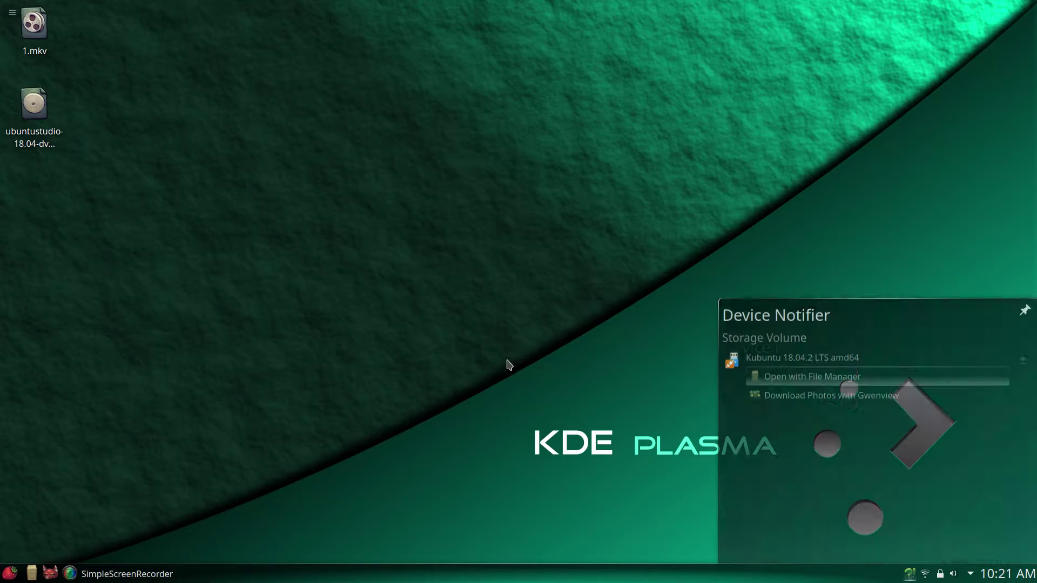
- Drop down Yakuake, change into the Desktop folder and list its files
left_click(627, 261)
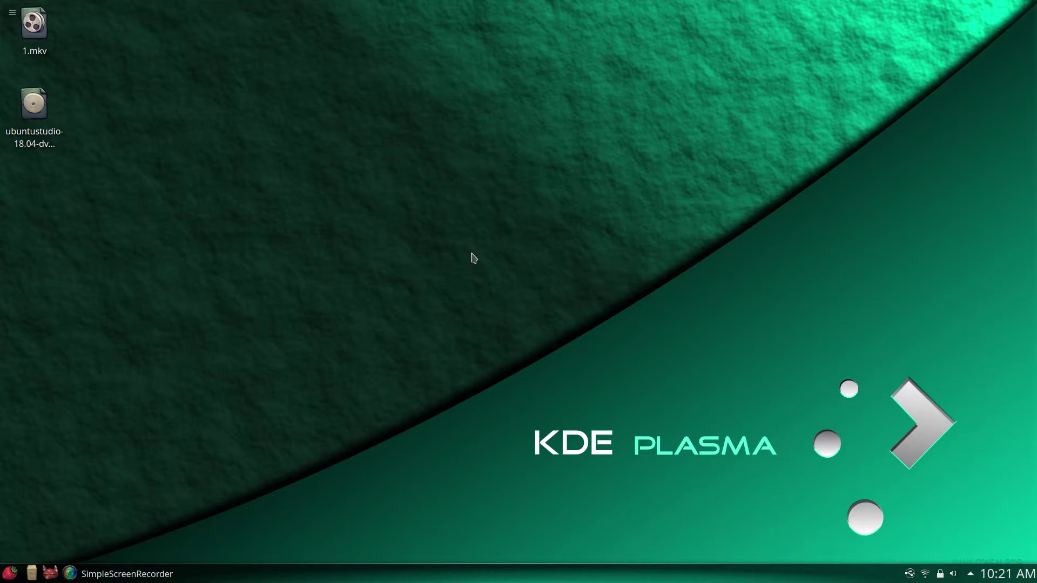
key("F12")
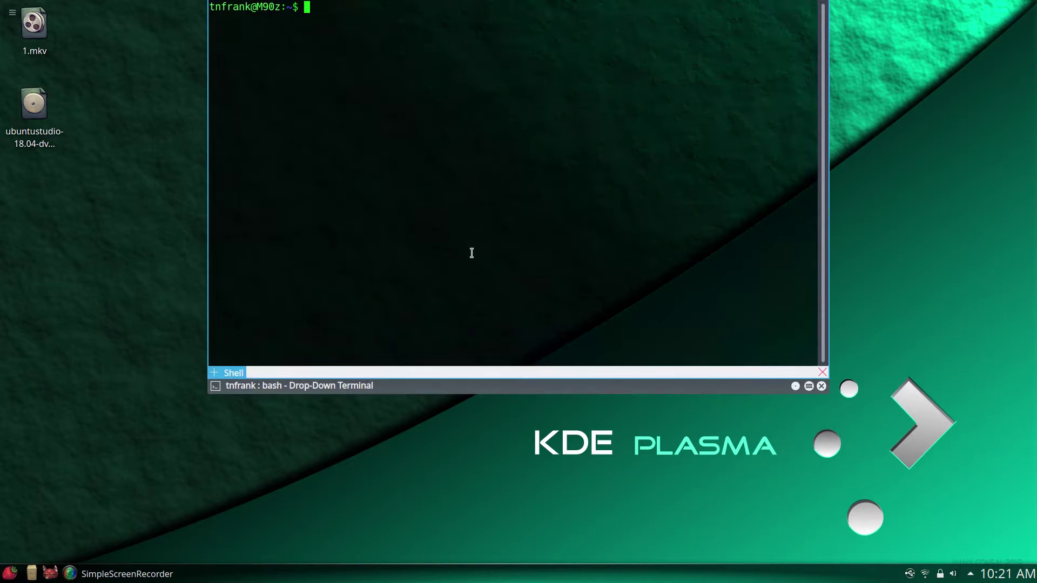
type("cd Desktop")
key("Return")
type("ls")
key("Return")
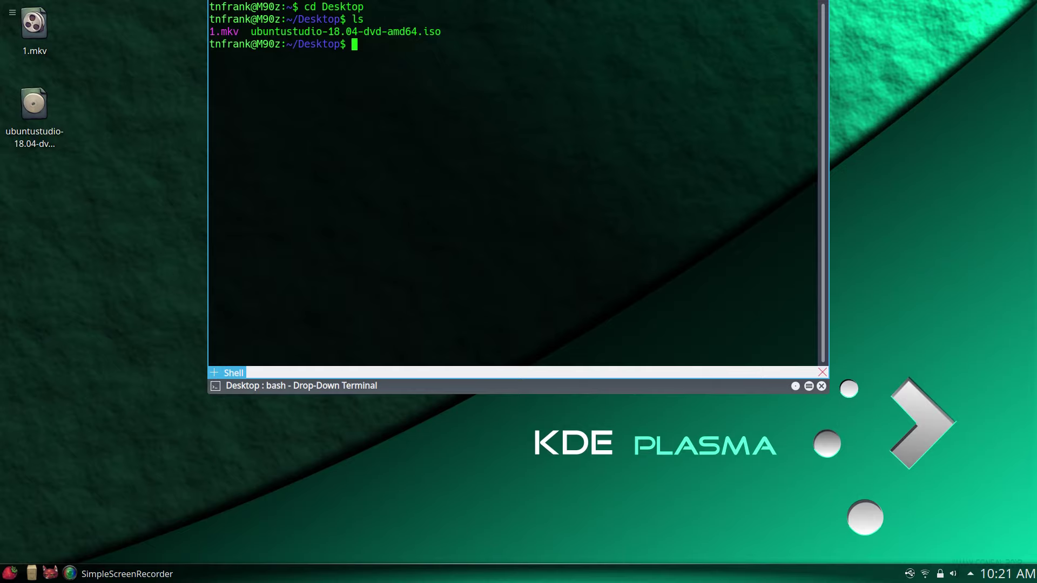
- Run sudo dd if=ubuntustudio-18.04-dvd-amd64.iso of=/dev/sdb and enter the sudo password
type("sudo dd if=ubun")
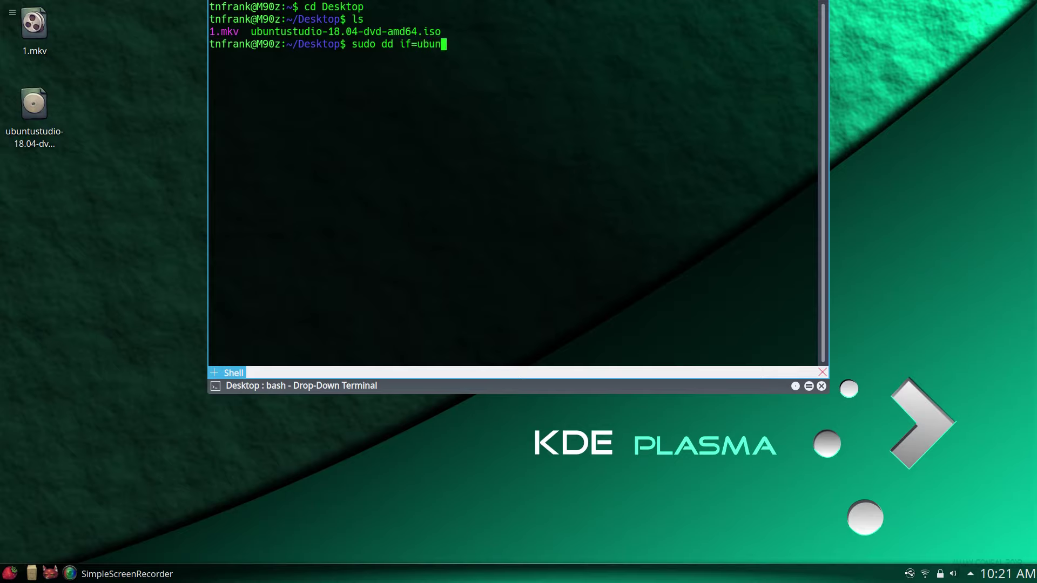
key("Tab")
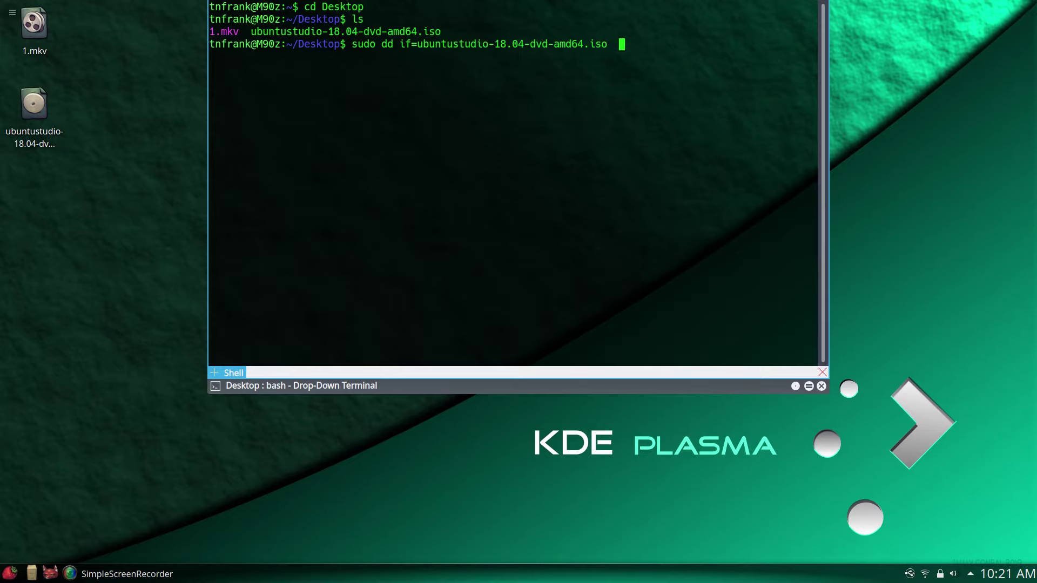
type("of=/dev/sdb")
key("Return")
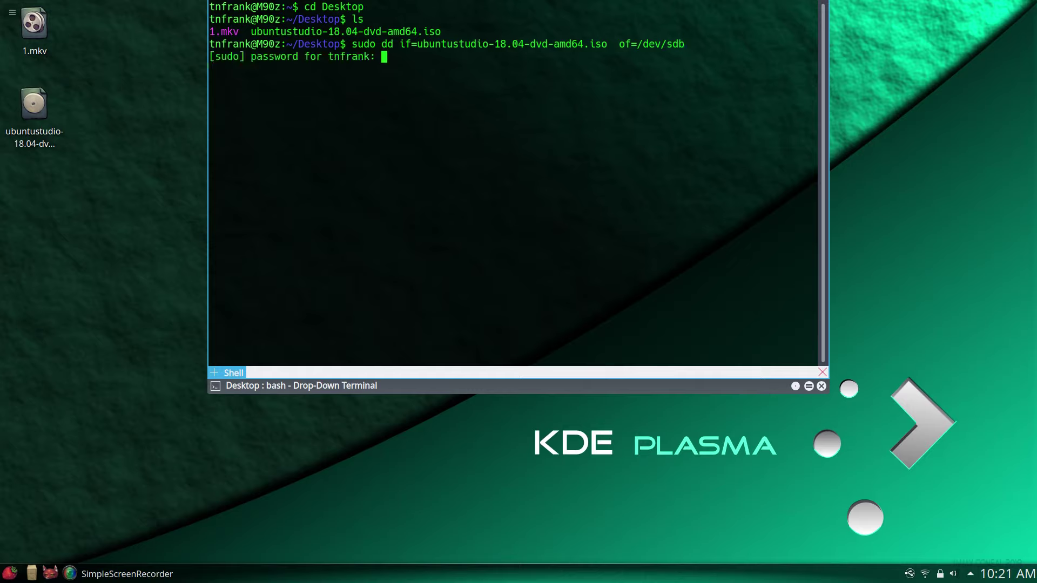
key("Return")
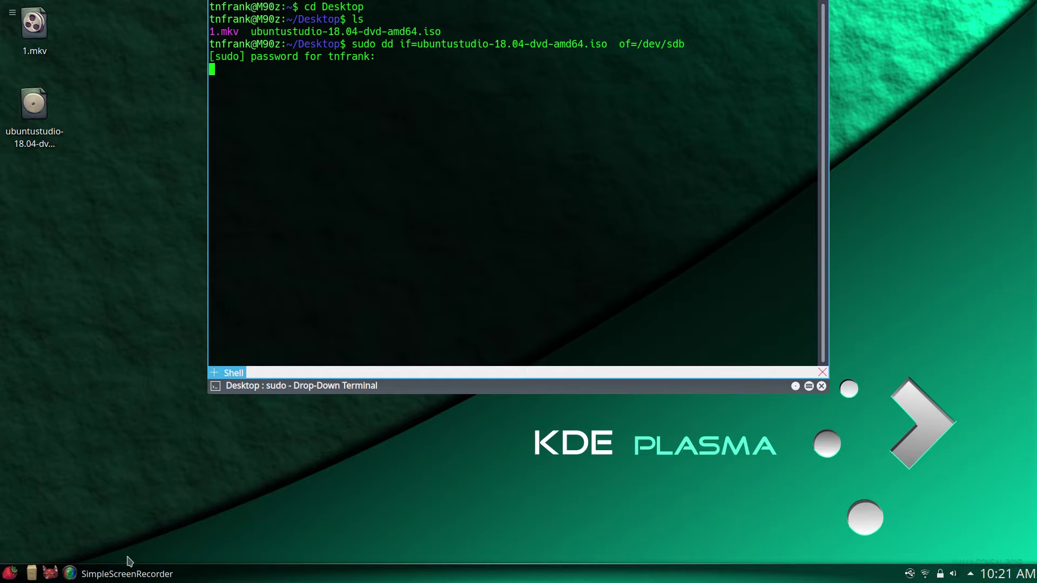
- Hide the terminal, minimize the recorder, move Dolphin left, and go up to the drive's top folder
left_click(135, 577)
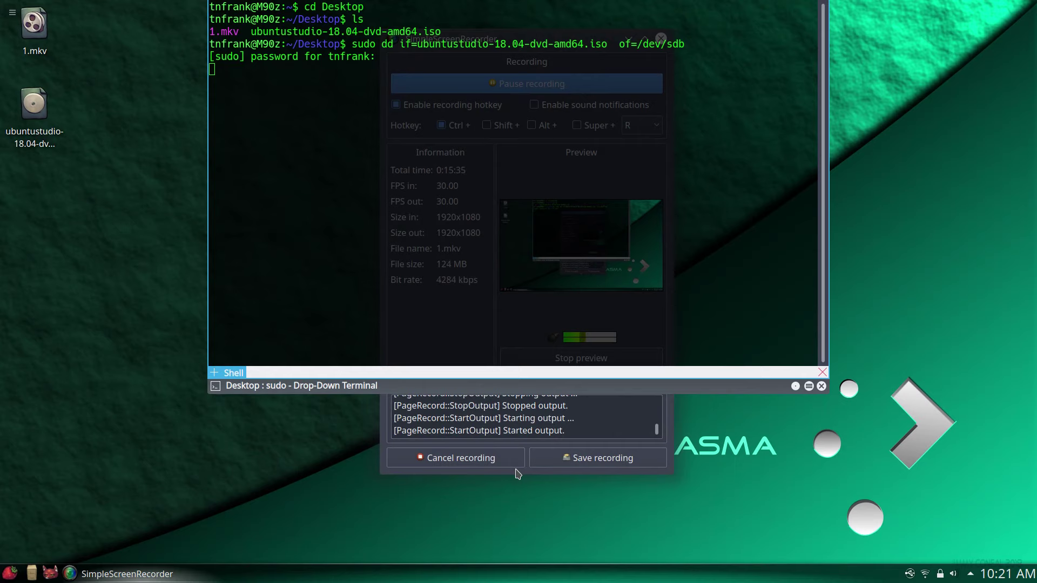
key("F12")
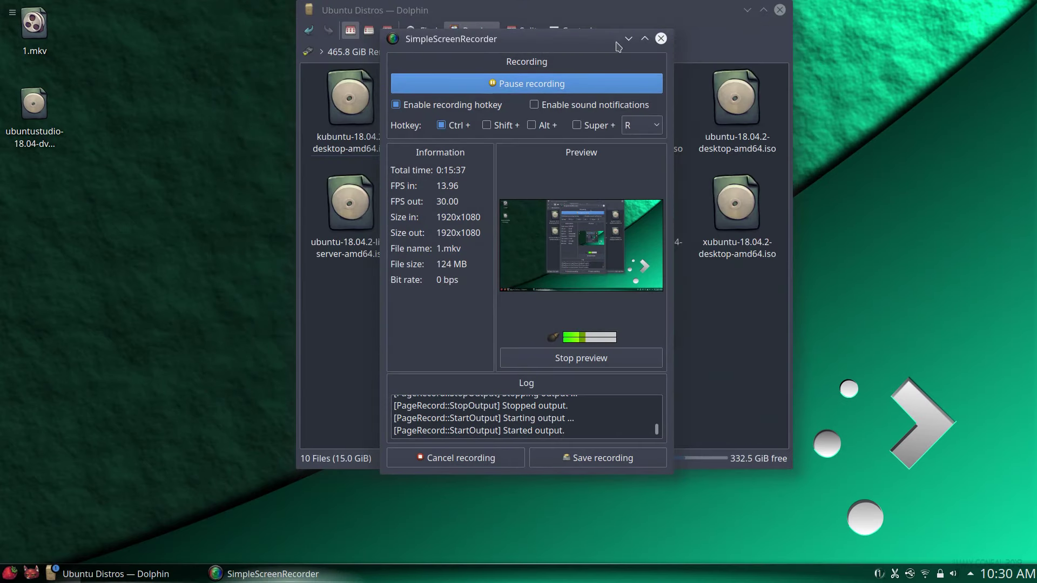
left_click(628, 39)
left_click_drag(663, 16, 625, 14)
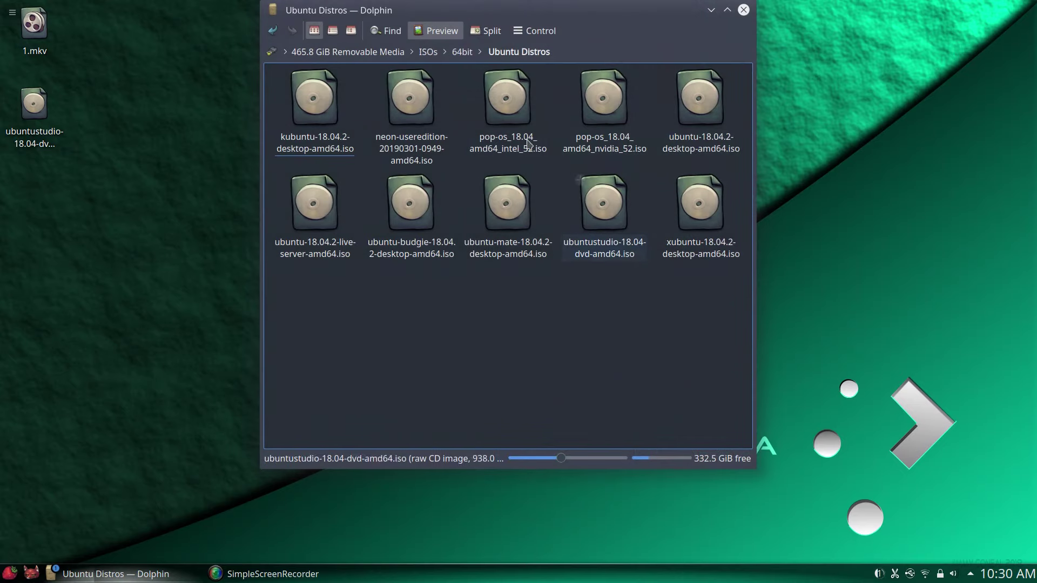
left_click(462, 52)
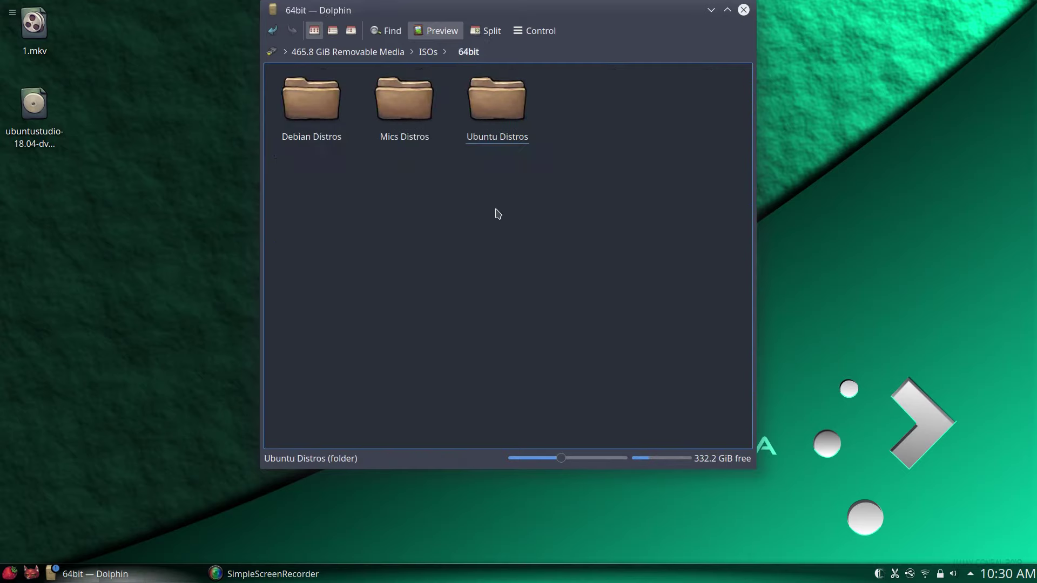
left_click(427, 52)
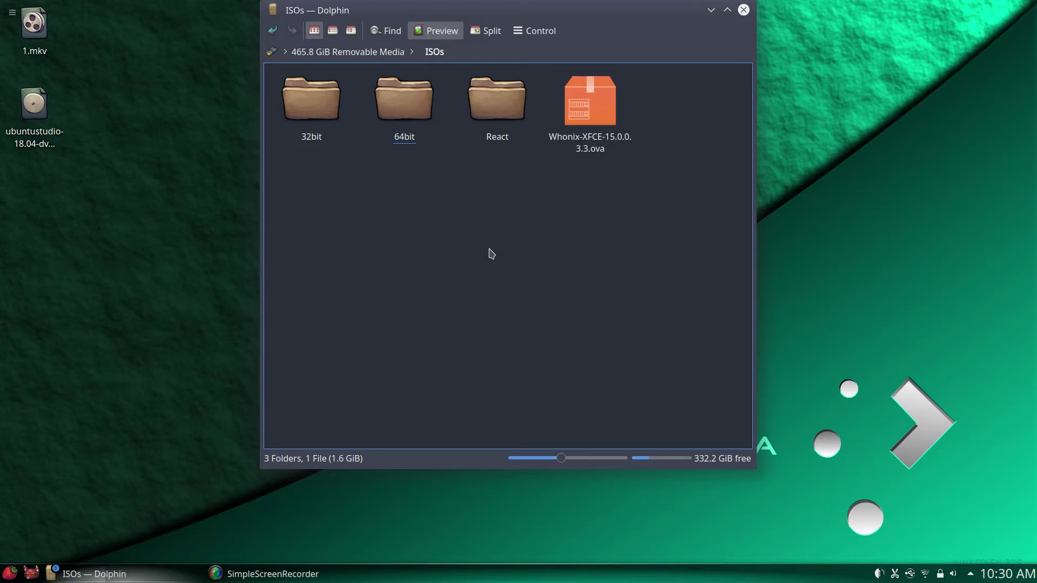
left_click(369, 53)
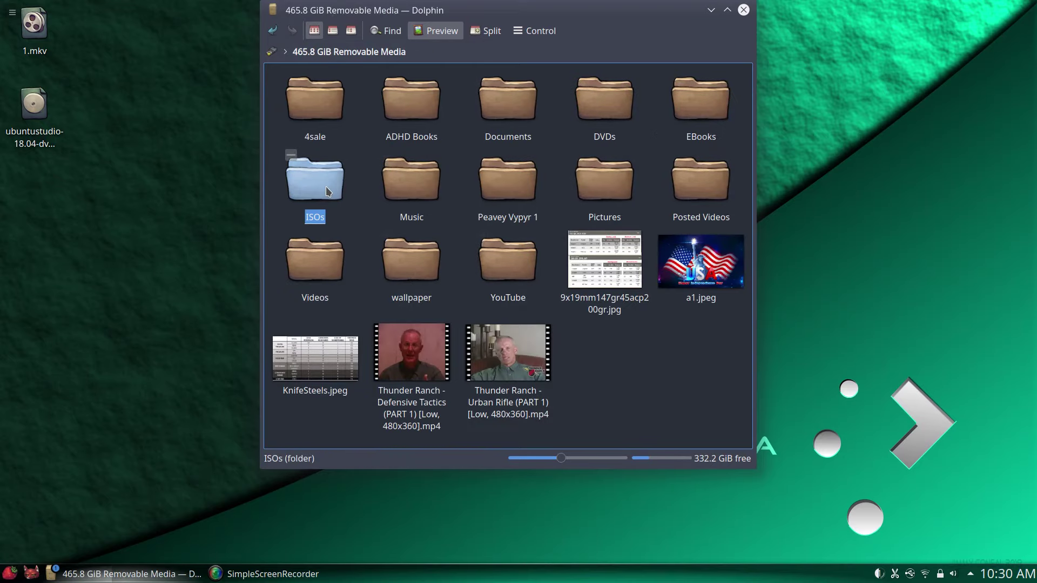
- Browse into ISOs, the 32bit folder, then 64bit and its Mics Distros folder
left_click(328, 191)
left_click(331, 118)
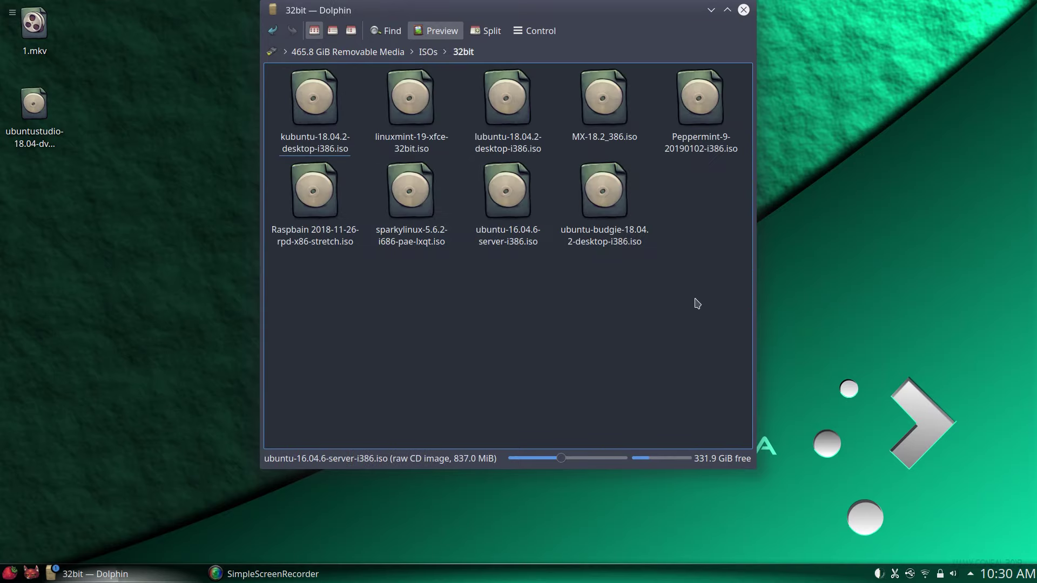
left_click(431, 58)
left_click(405, 98)
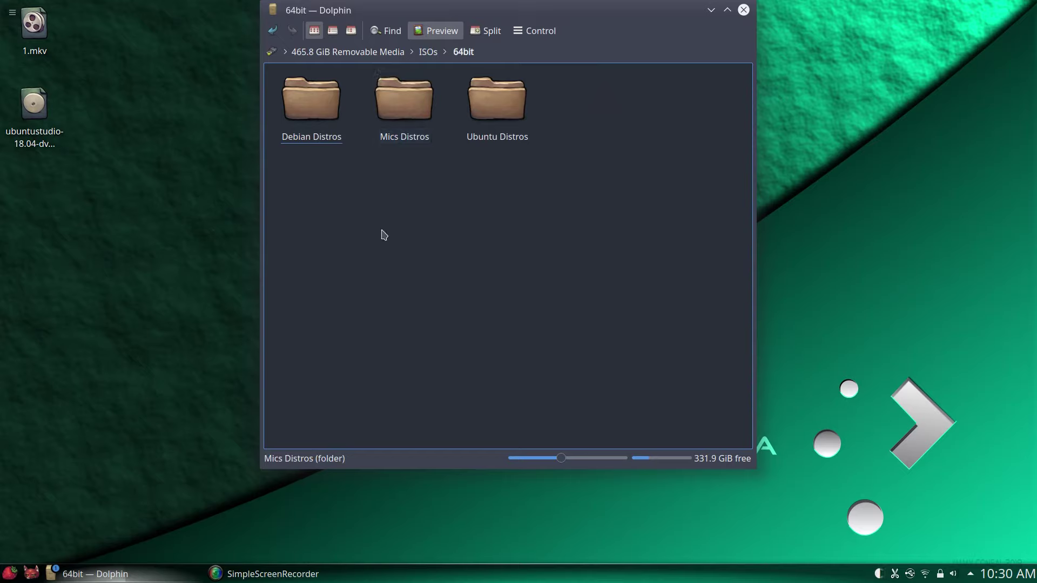
left_click(418, 119)
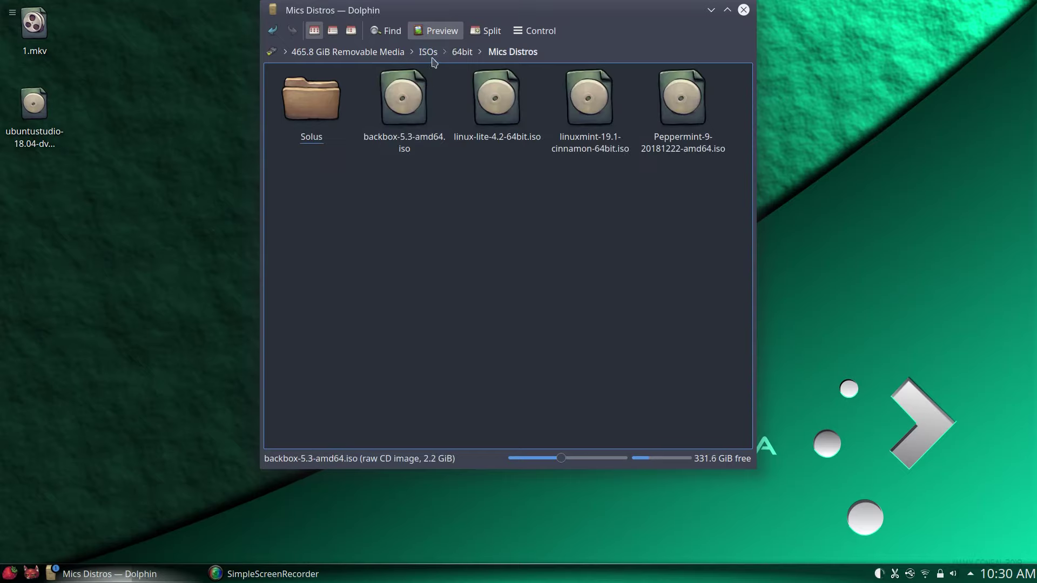
left_click(468, 52)
- Look through Ubuntu Distros and React, then return to the 465.8 GiB drive's top folder
left_click(497, 100)
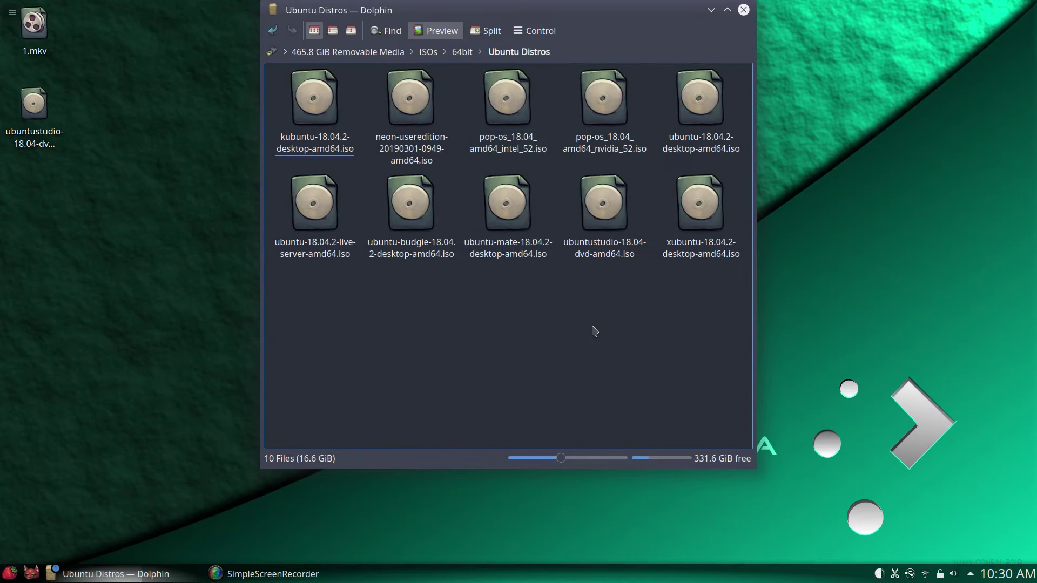
left_click(465, 52)
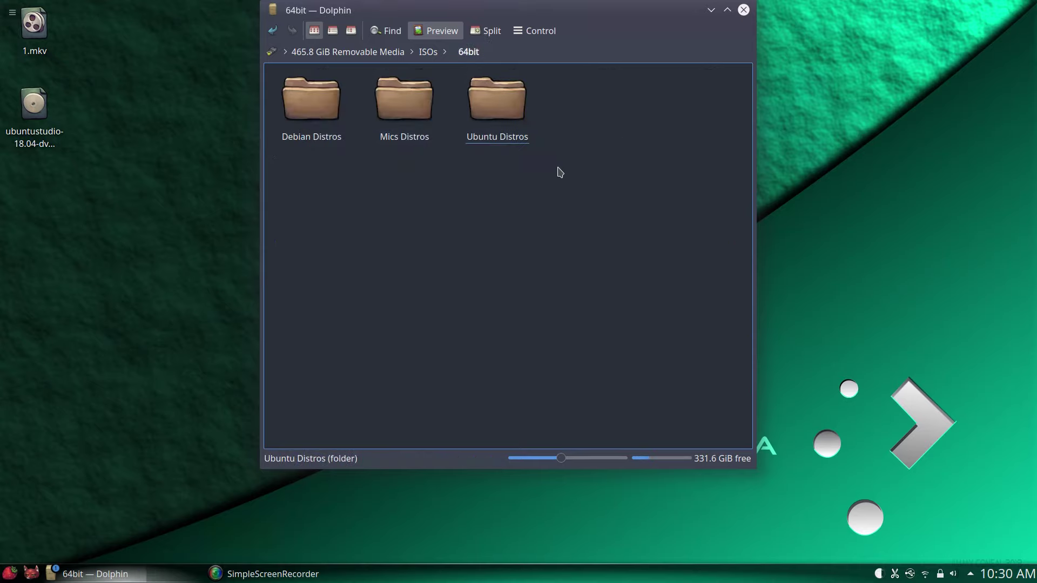
left_click(489, 116)
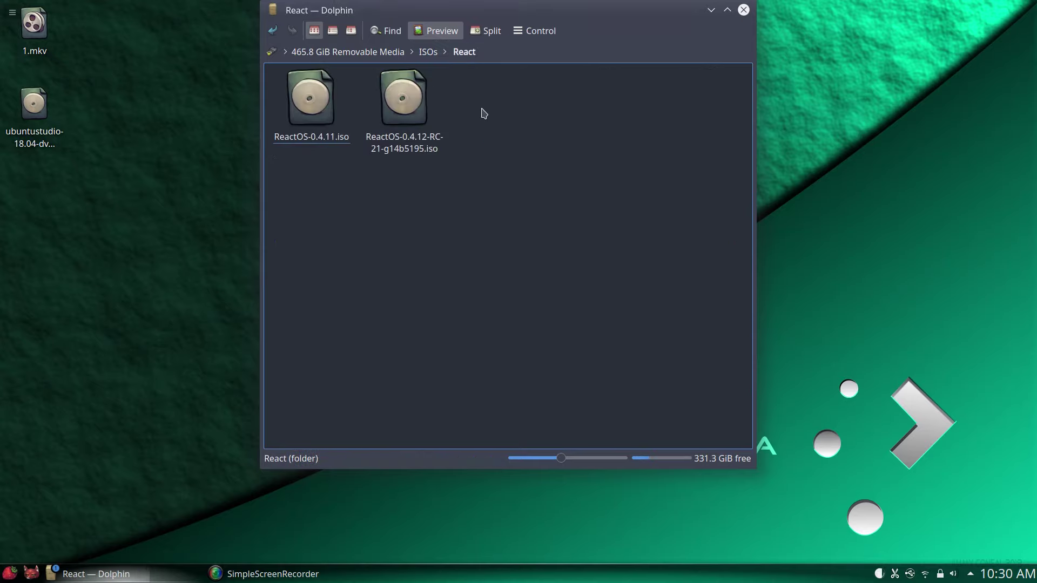
left_click(427, 51)
left_click(538, 260)
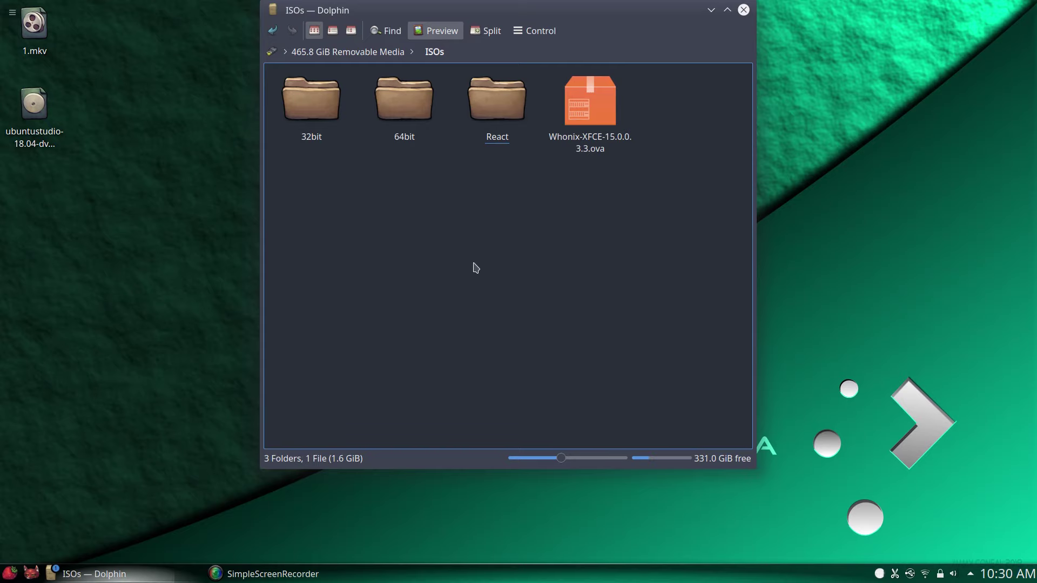
left_click(376, 51)
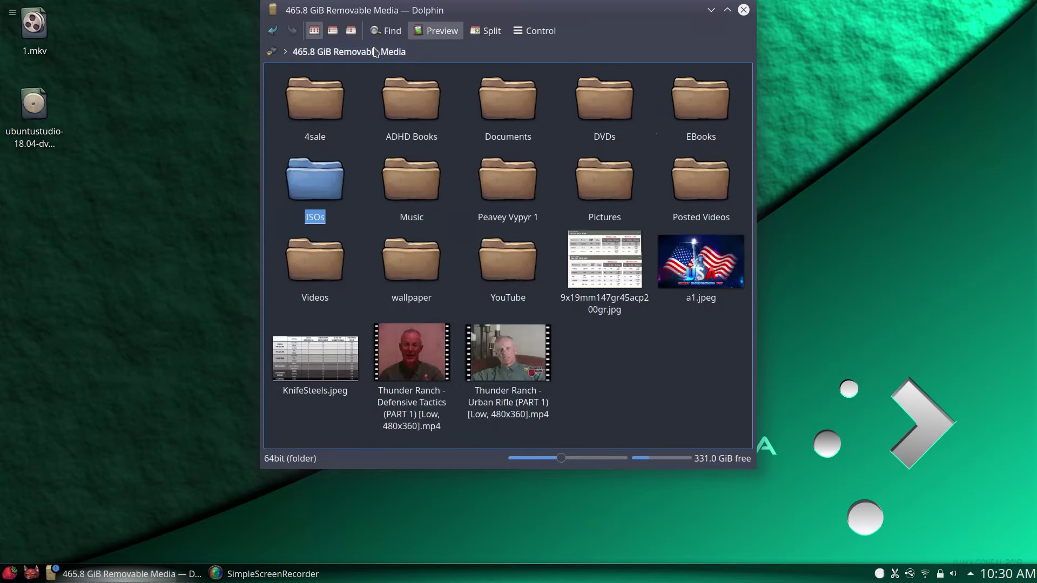
left_click(660, 381)
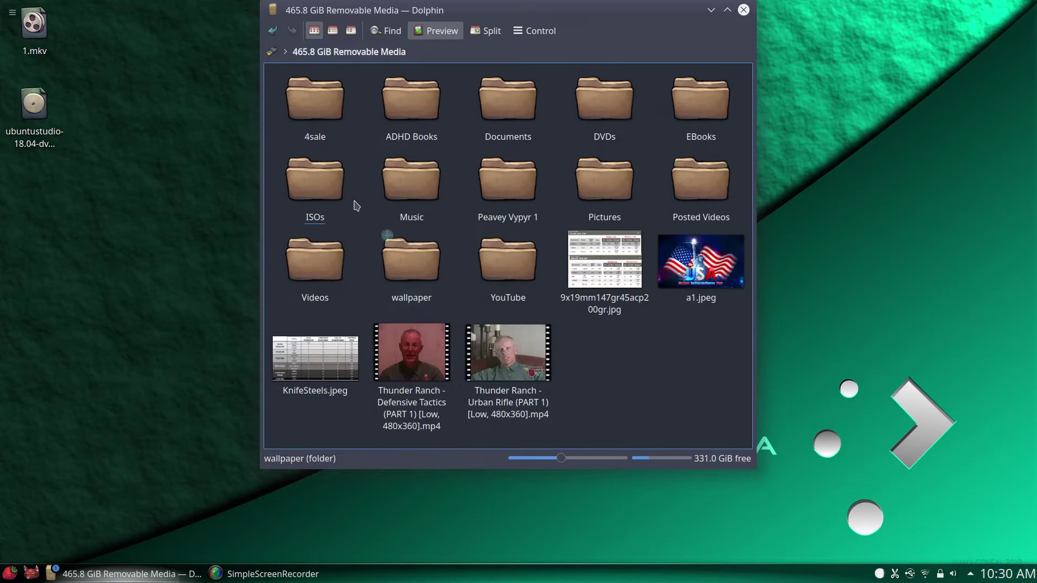
- Close Dolphin and the Copying notice, eject the 465.8 GiB Removable Media, and confirm in Device Notifier
left_click(744, 10)
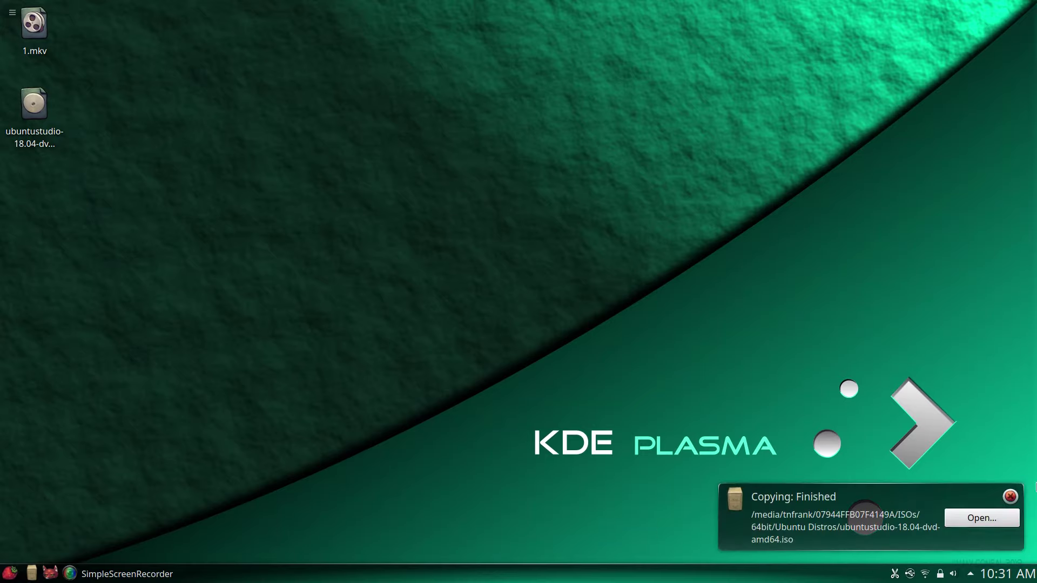
left_click(1011, 496)
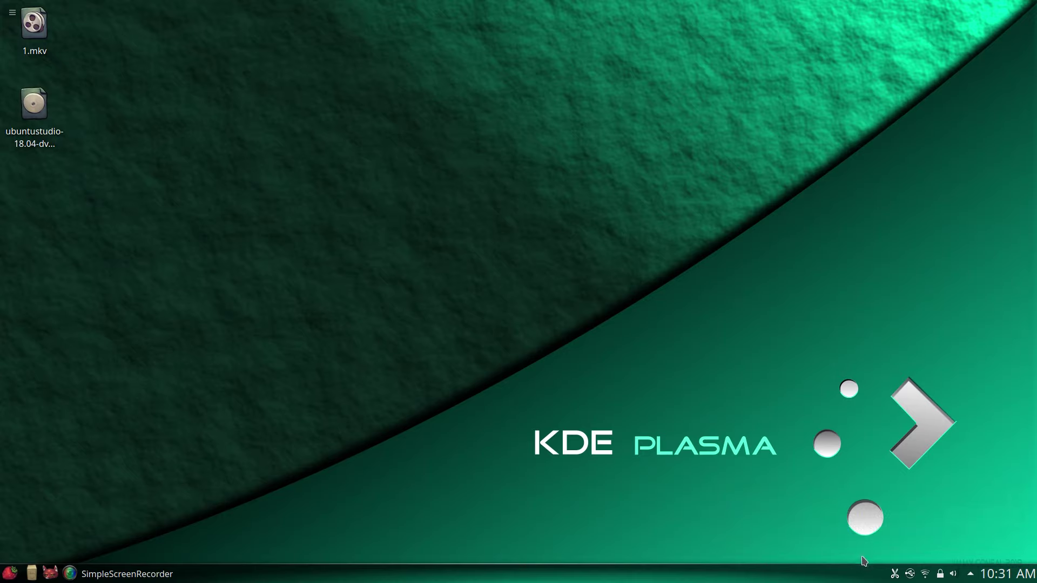
left_click(912, 576)
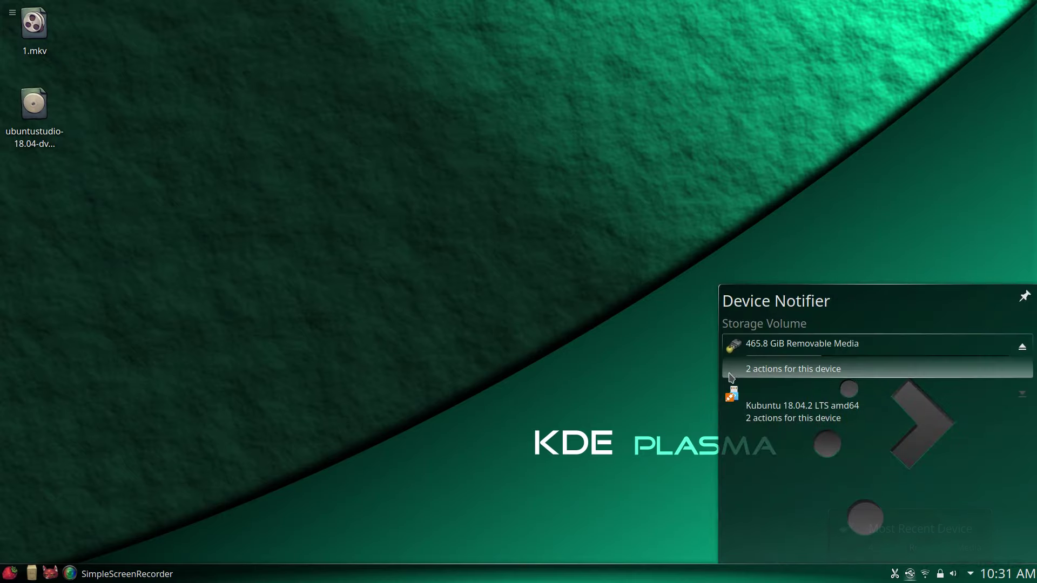
left_click(1023, 347)
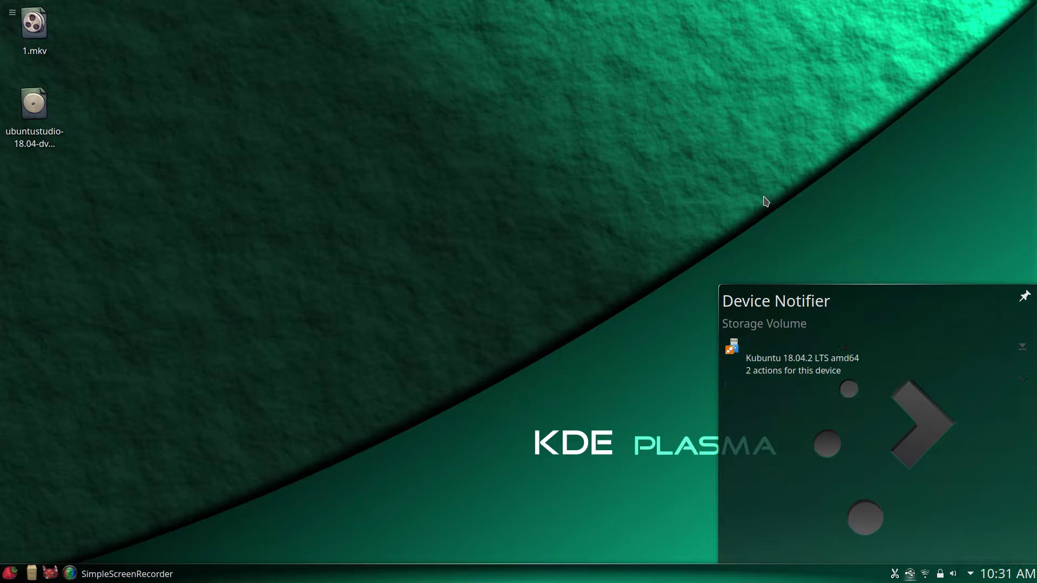
left_click(911, 574)
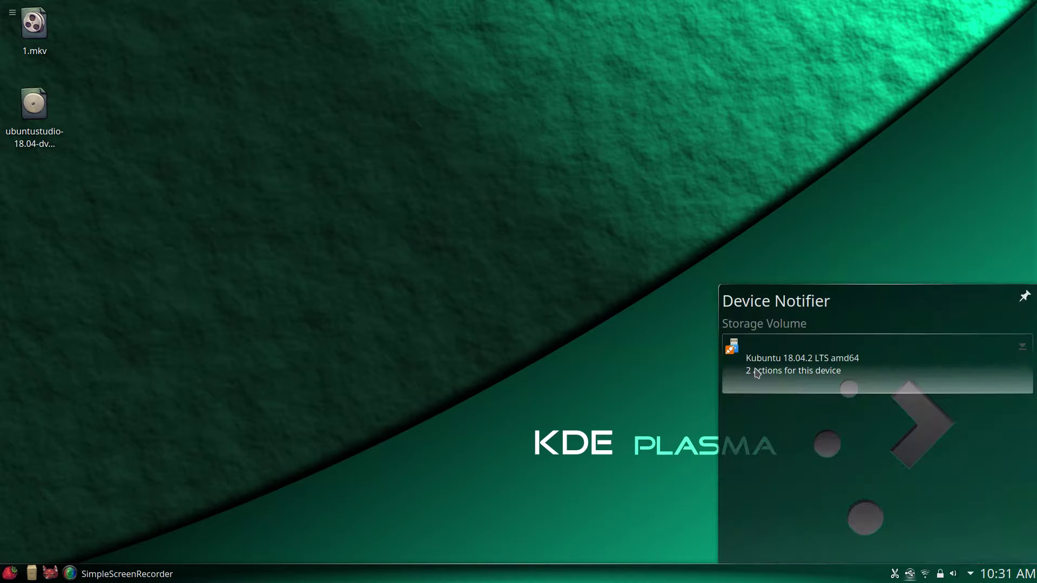
- Pause the screen recorder and read the finished dd output, including the 5919424+0 records-in count
left_click(621, 303)
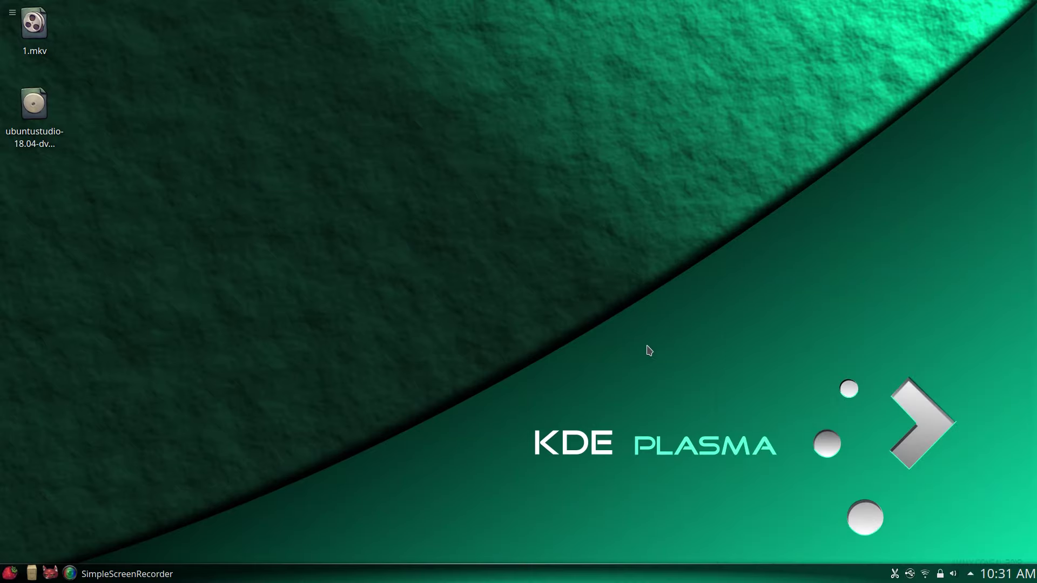
key("F12")
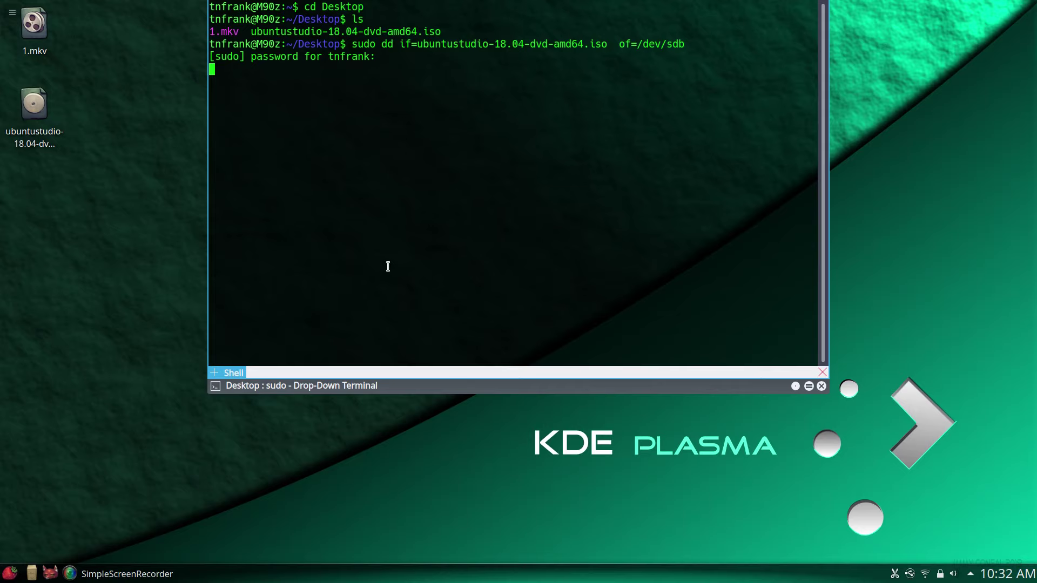
key("F12")
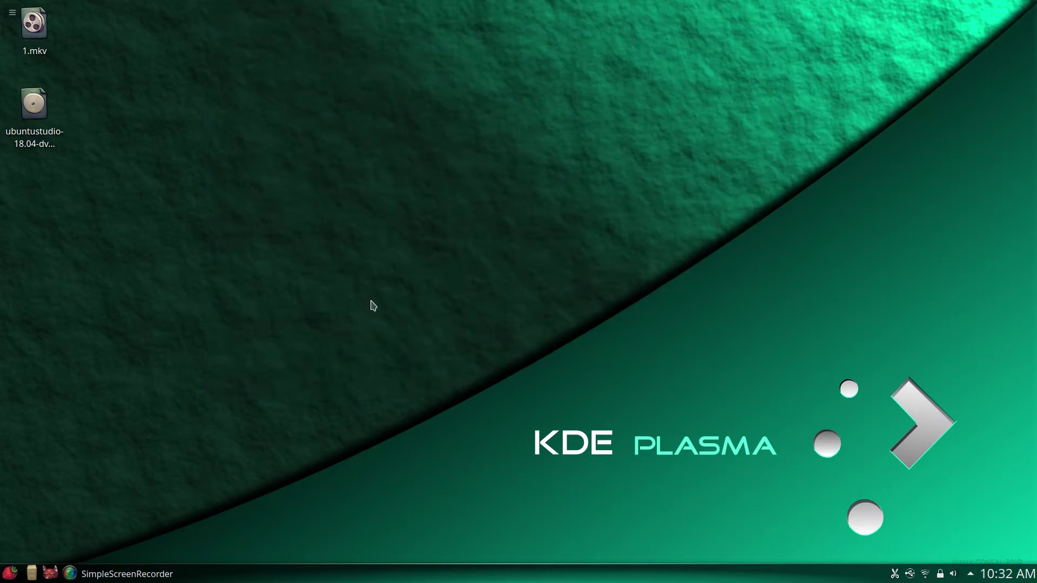
left_click(127, 574)
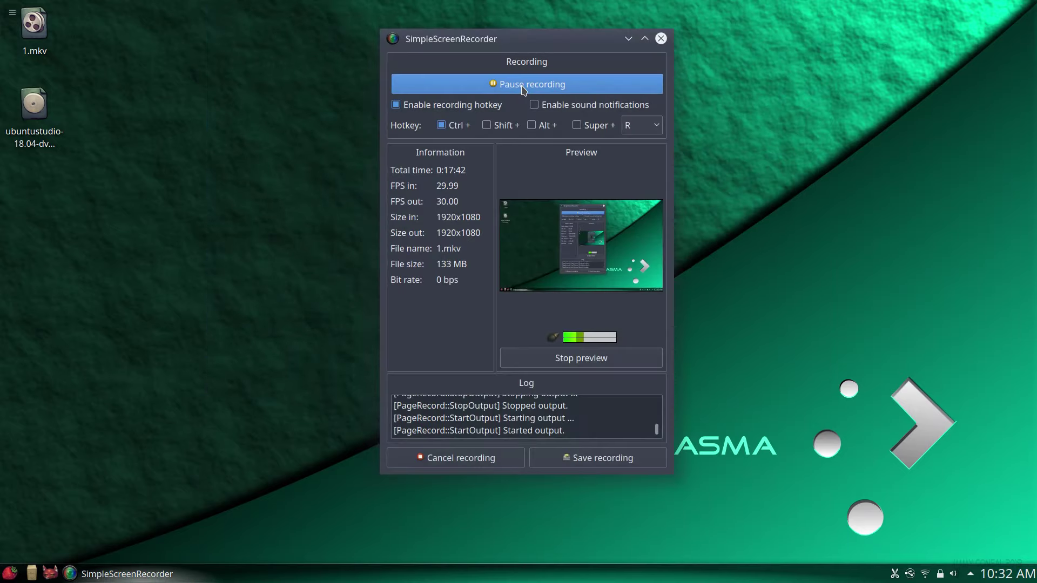
left_click(523, 85)
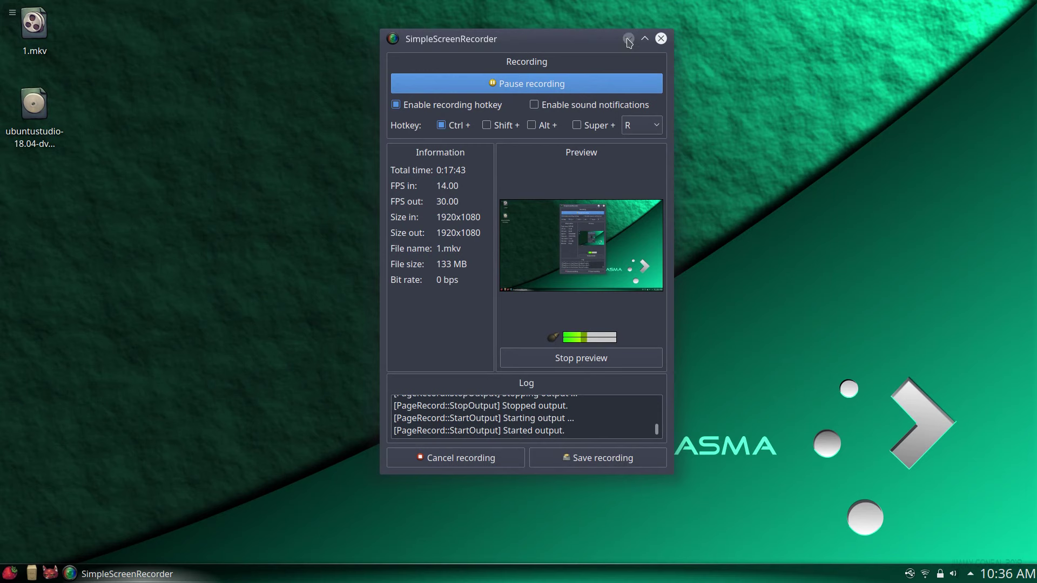
left_click(628, 39)
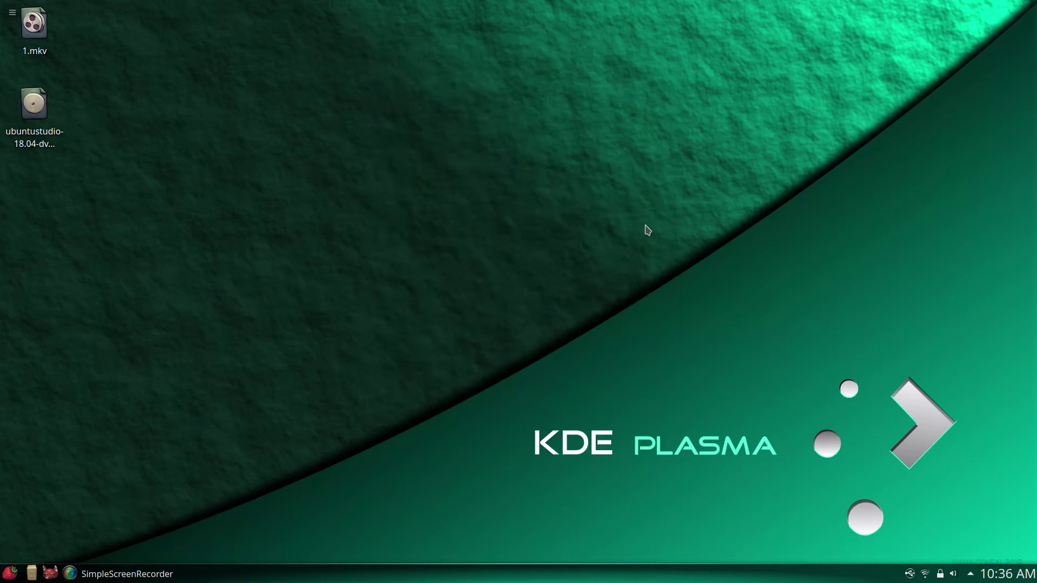
key("F12")
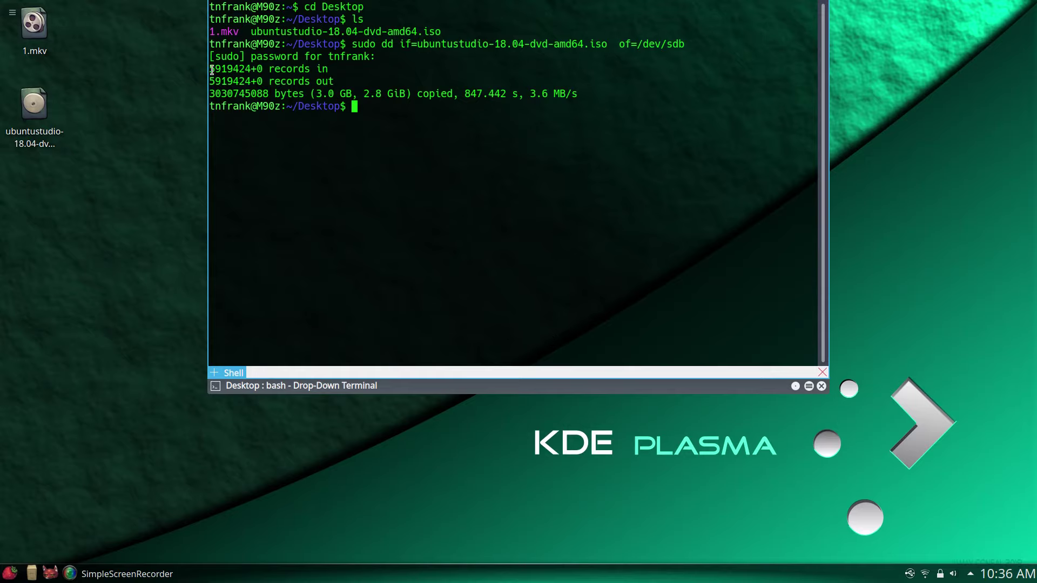
left_click_drag(211, 69, 268, 72)
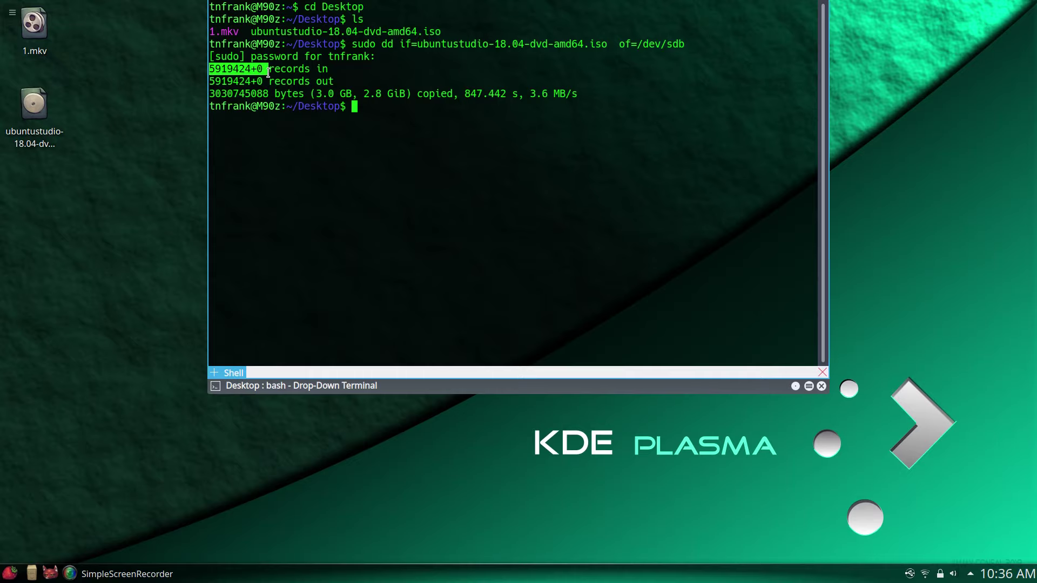
left_click(292, 155)
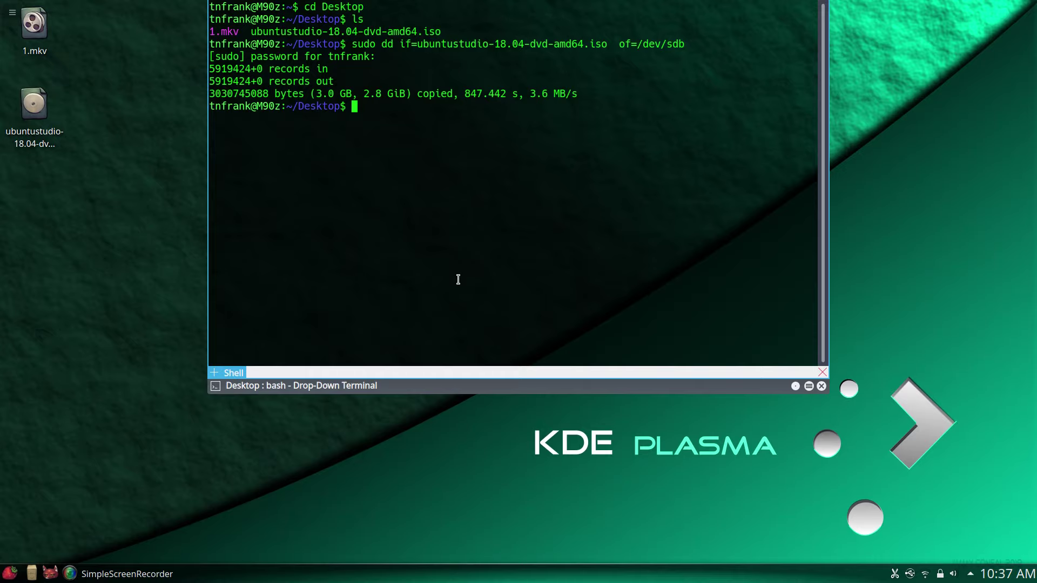
- Return to the home folder, list it, and clear the terminal
type("cd")
key("Return")
type("ls")
key("Return")
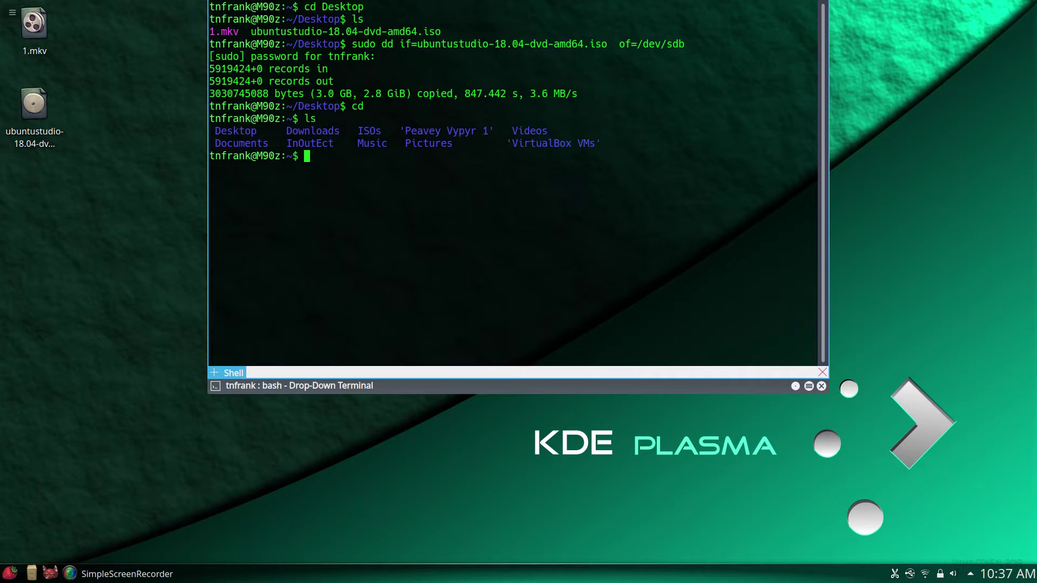
type("clear")
key("Return")
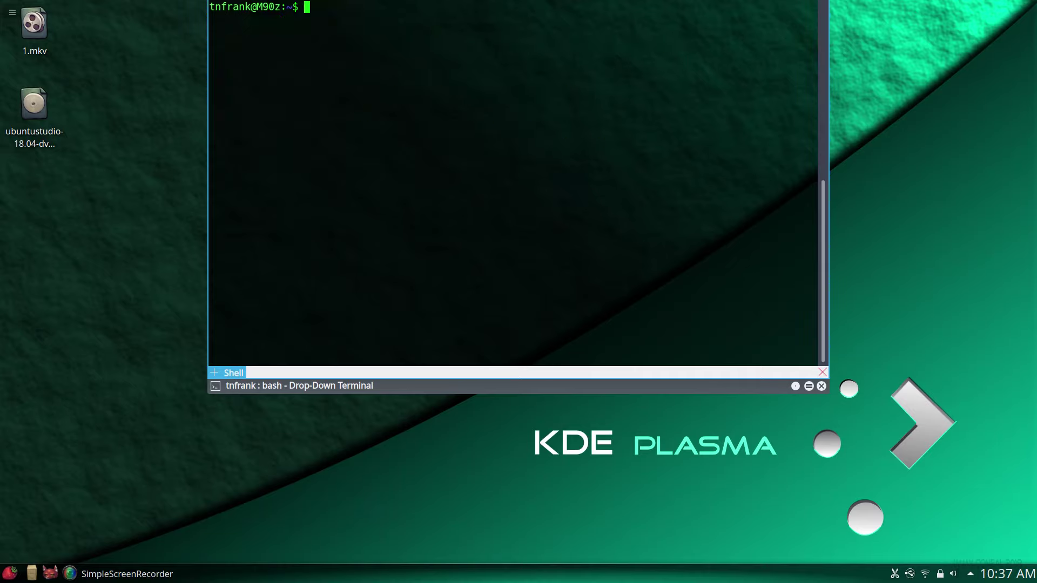
- Open the Home folder, move and enlarge the file manager, close it, and open the Whisker Menu
key("F12")
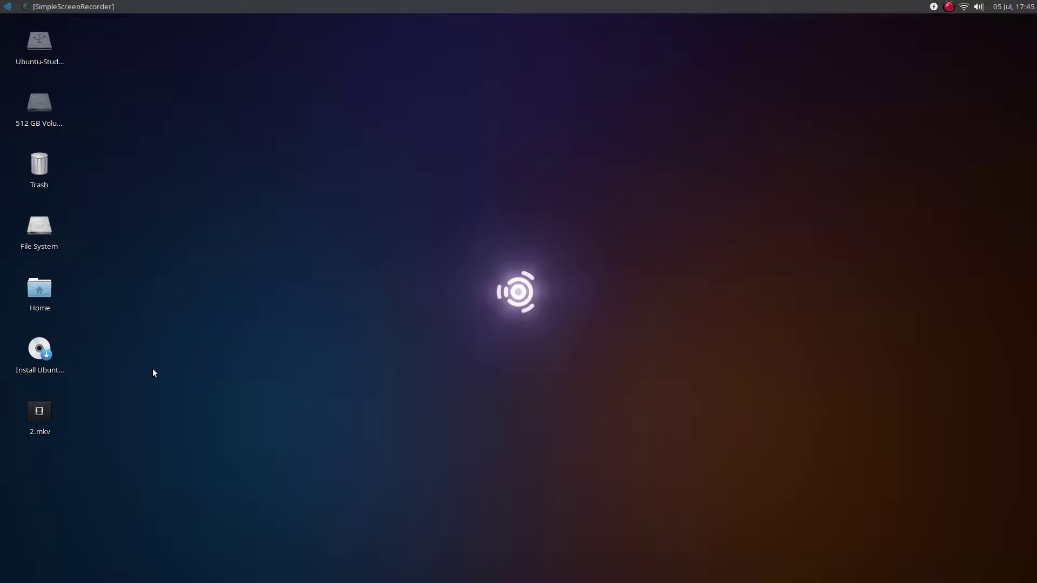
left_click(46, 291)
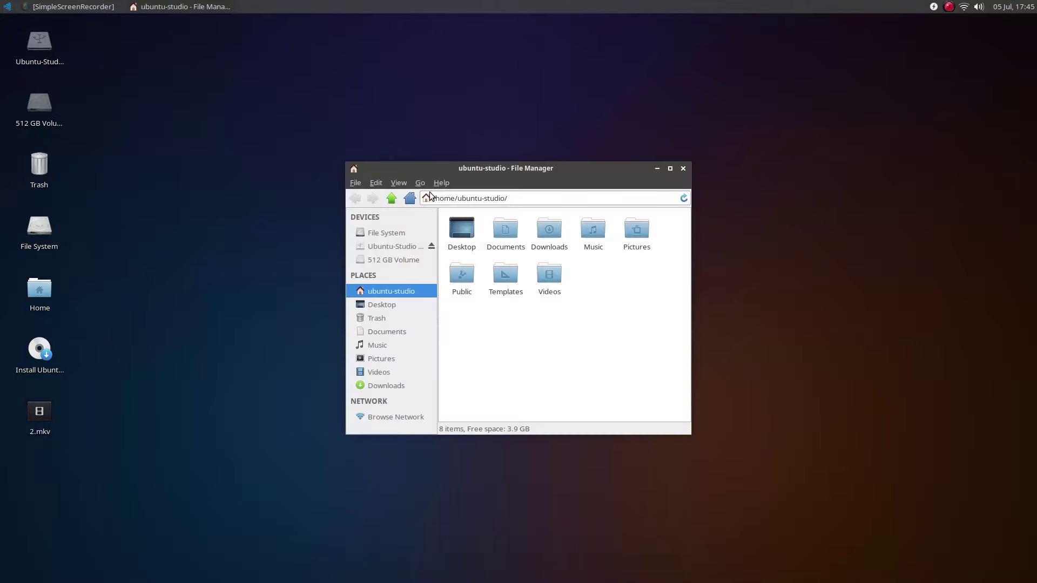
left_click_drag(546, 174, 492, 67)
left_click_drag(636, 326, 756, 426)
left_click(755, 63)
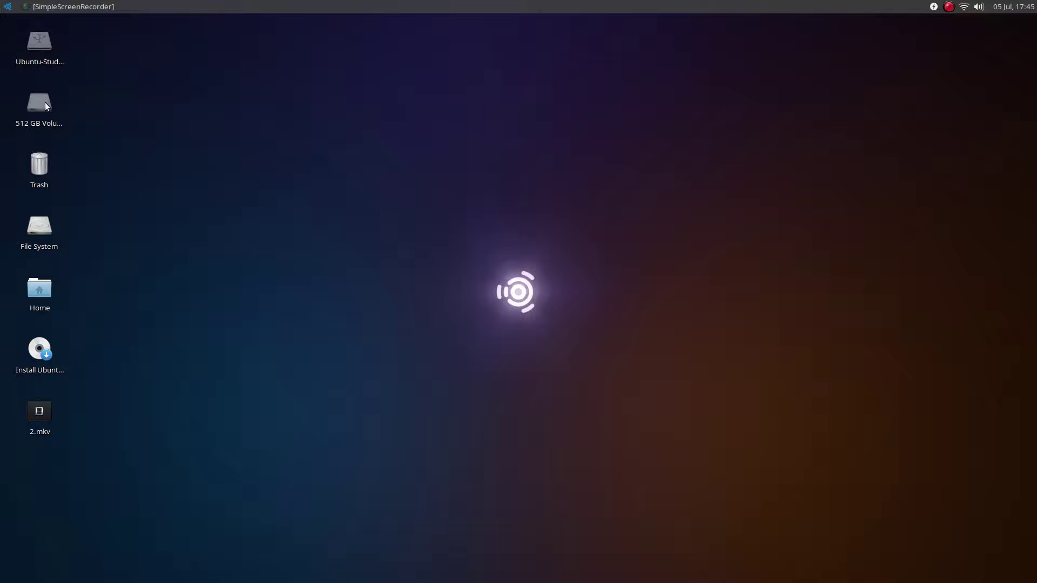
left_click(7, 6)
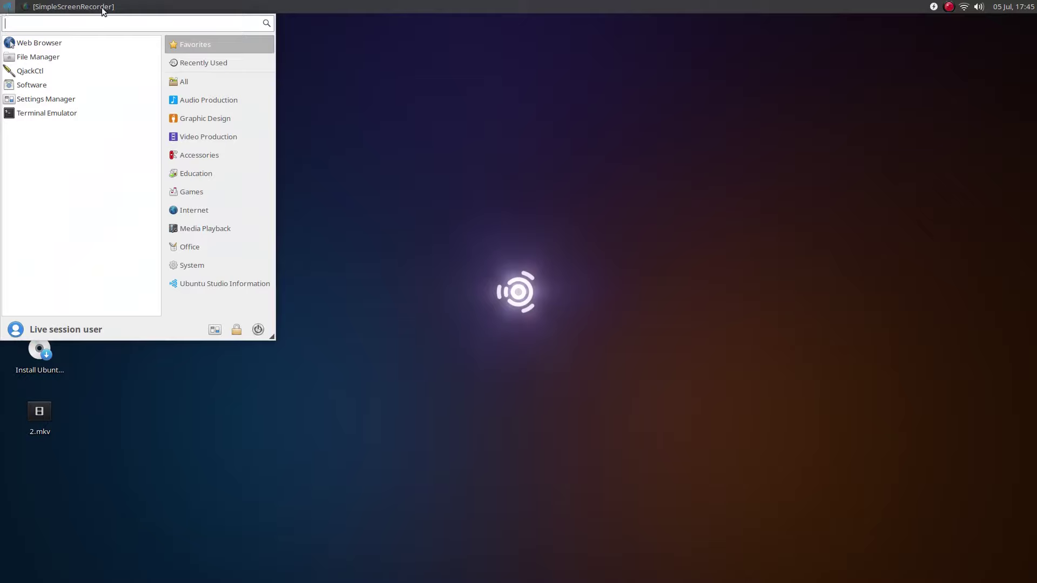
- In Whisker Menu properties, put commands beside search, switch categories on hover, and place categories beside the button
left_click(254, 393)
right_click(8, 7)
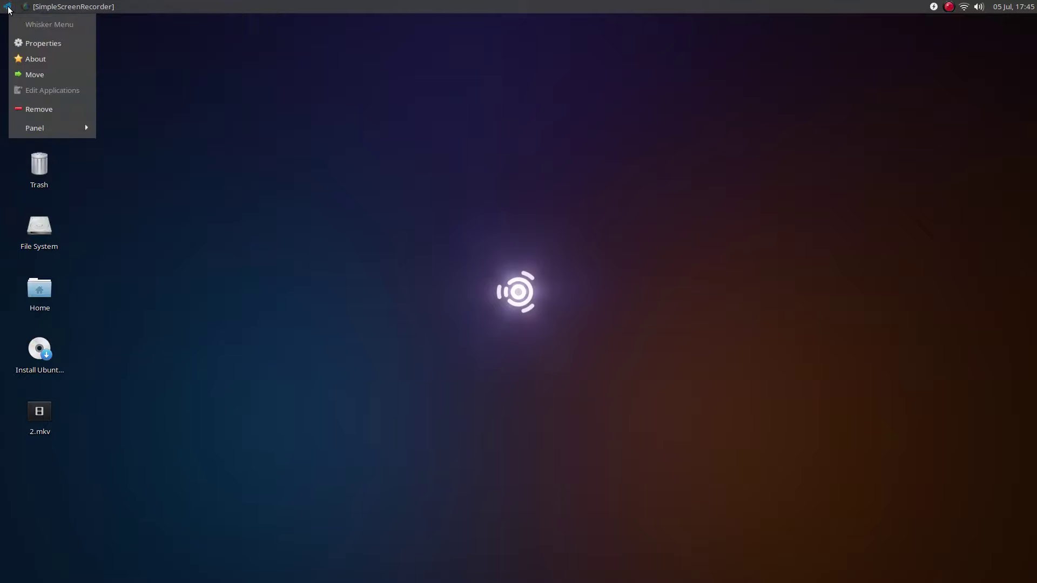
left_click(26, 45)
left_click_drag(547, 132, 444, 87)
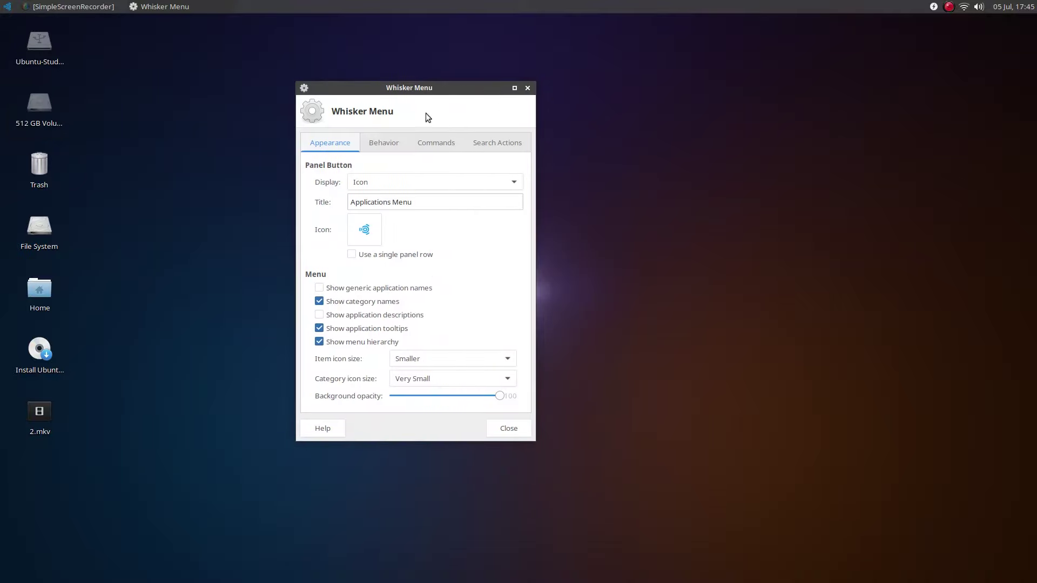
left_click(384, 143)
left_click(319, 206)
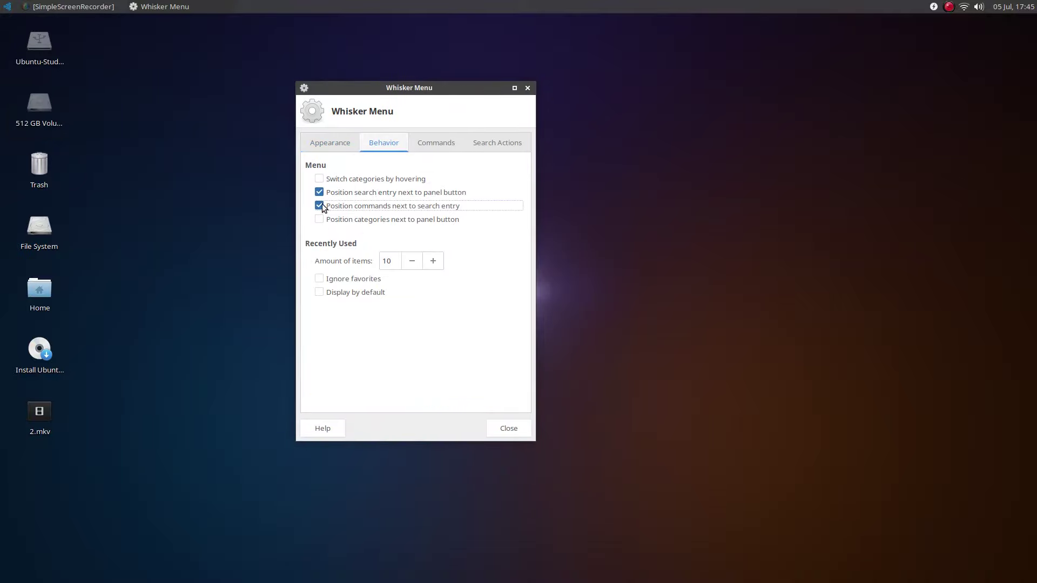
left_click(320, 180)
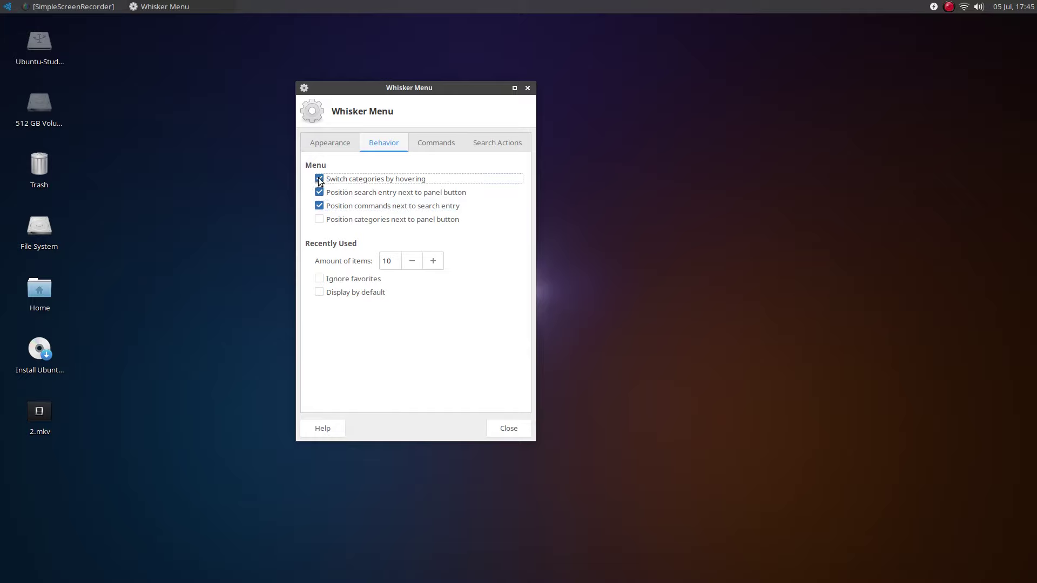
left_click(319, 219)
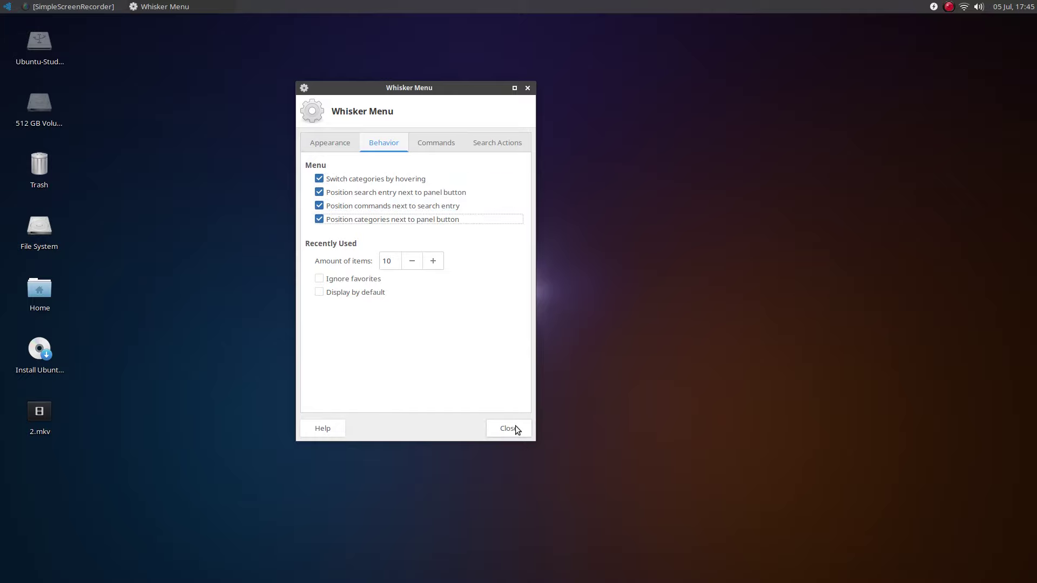
- Make the menu button show the title 'Menu' instead of an icon
left_click(342, 144)
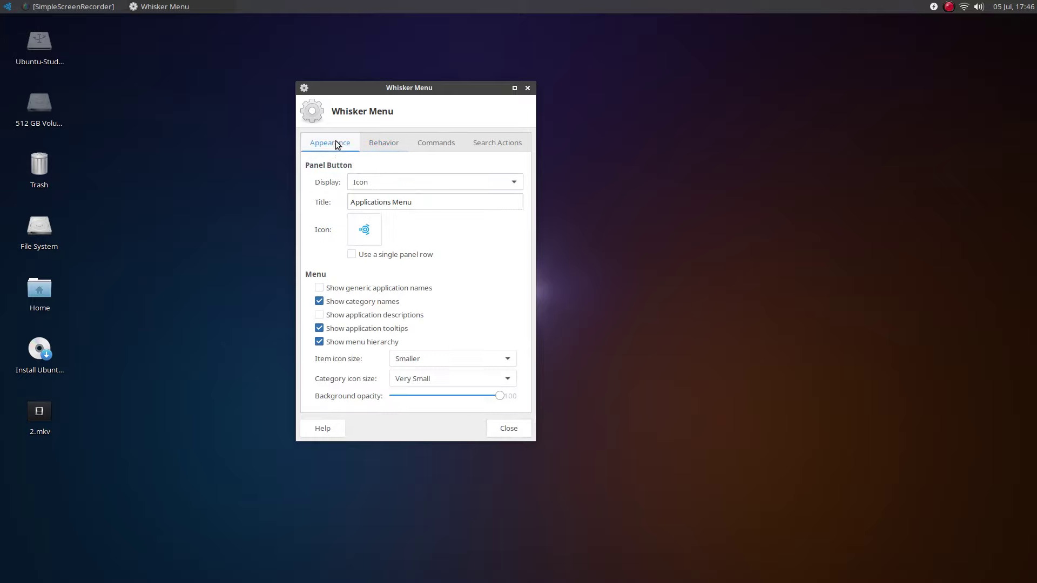
left_click(384, 183)
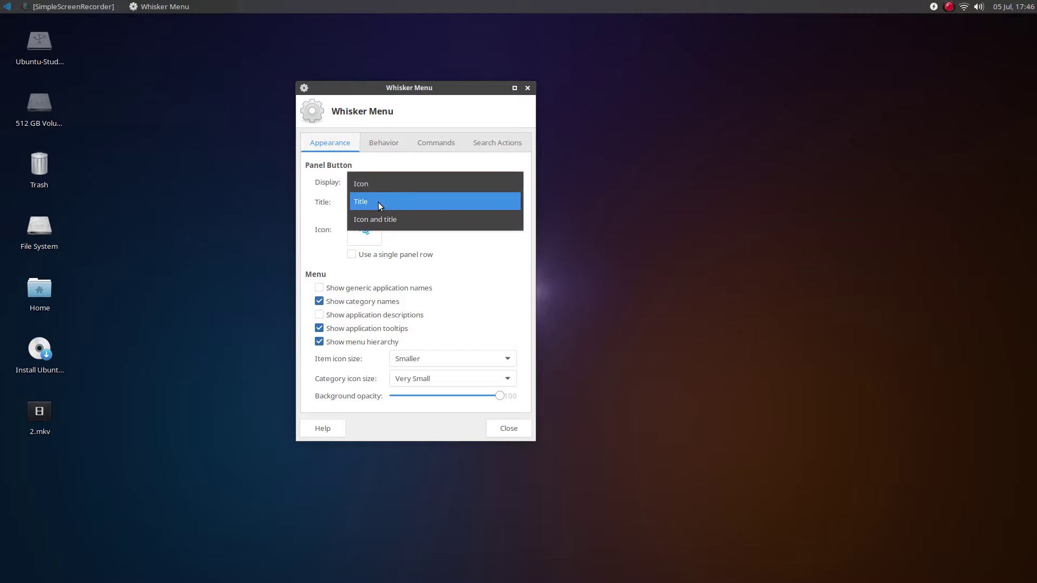
left_click(379, 201)
left_click(389, 204)
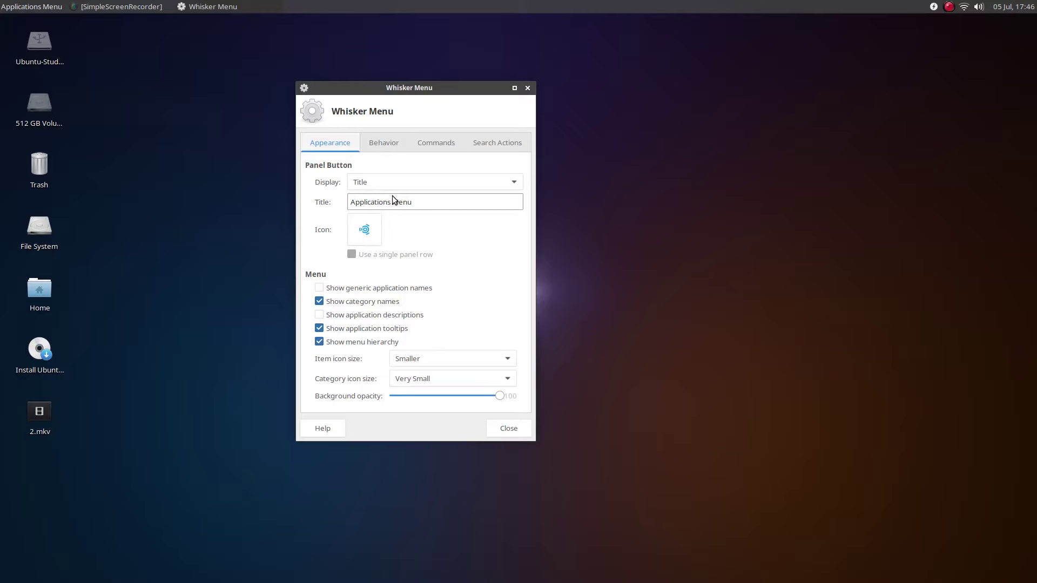
key("BackSpace")
key("BackSpace")
key("BackSpace")
key("BackSpace")
key("BackSpace")
key("BackSpace")
key("BackSpace")
key("BackSpace")
key("BackSpace")
key("BackSpace")
key("BackSpace")
key("BackSpace")
key("BackSpace")
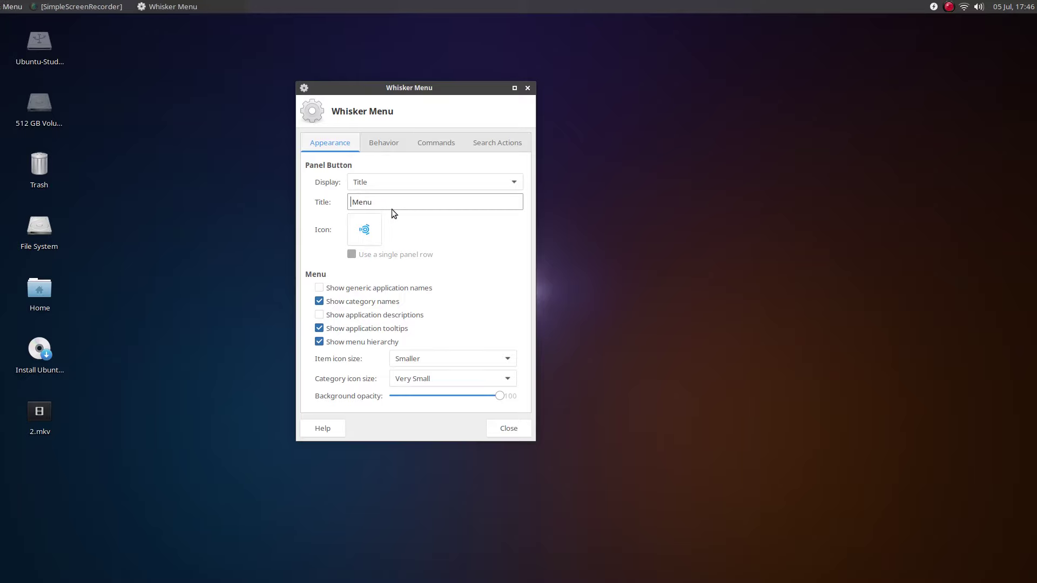
left_click(508, 429)
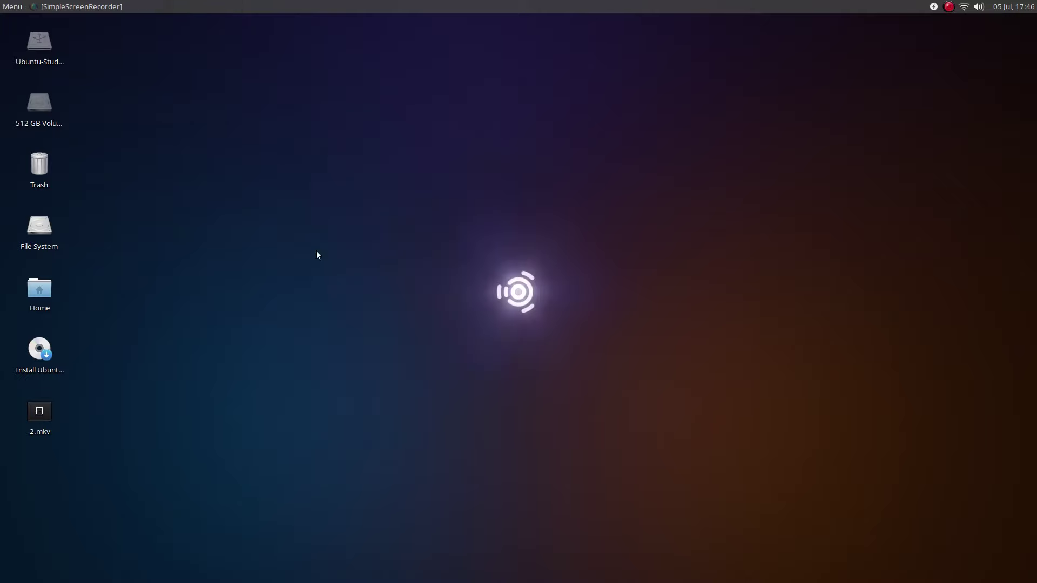
- Change the panel launcher display to 'Icon and title' and close the properties
right_click(15, 11)
left_click(34, 41)
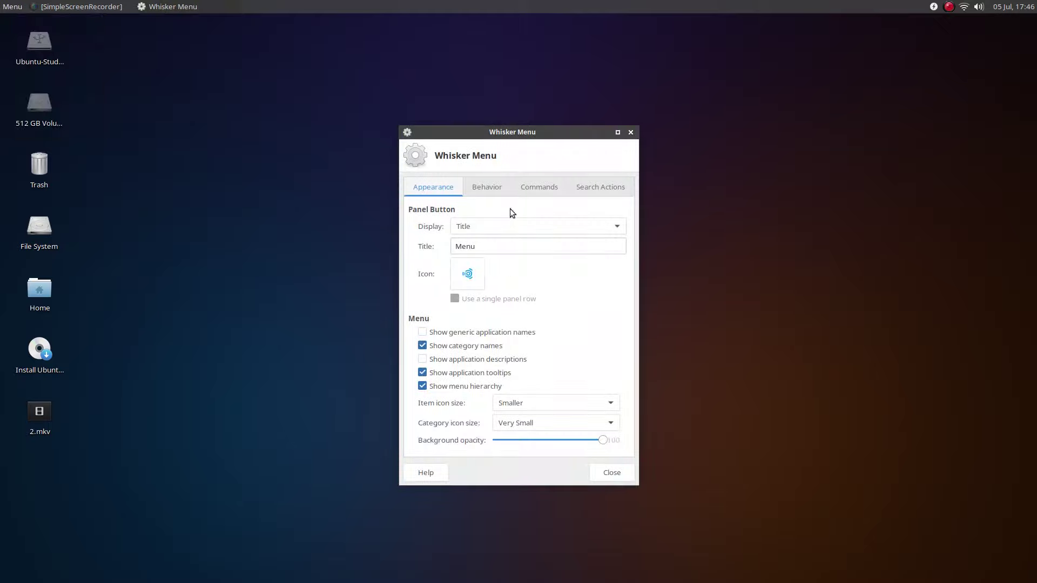
left_click(486, 225)
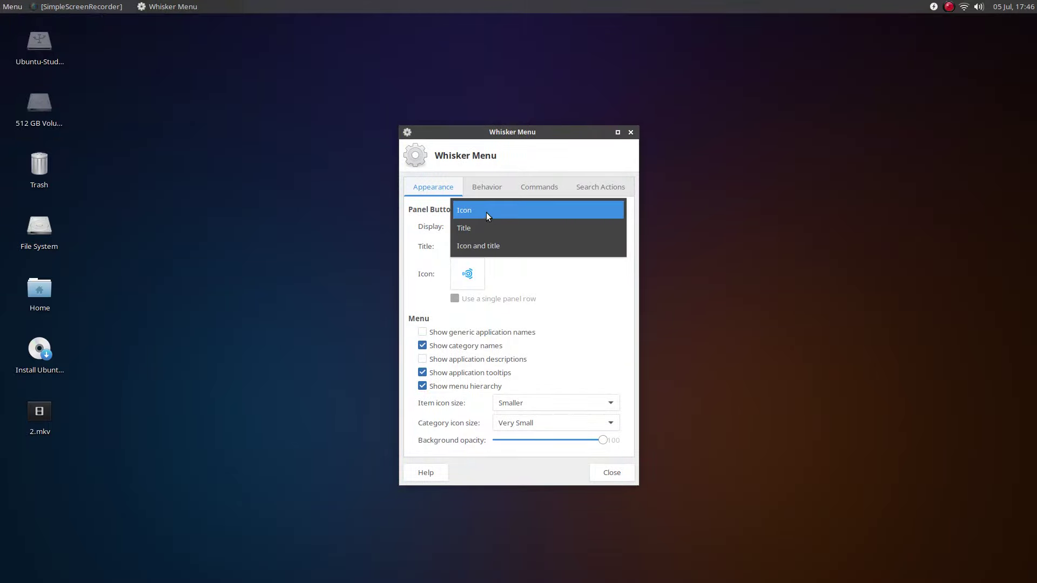
left_click(486, 250)
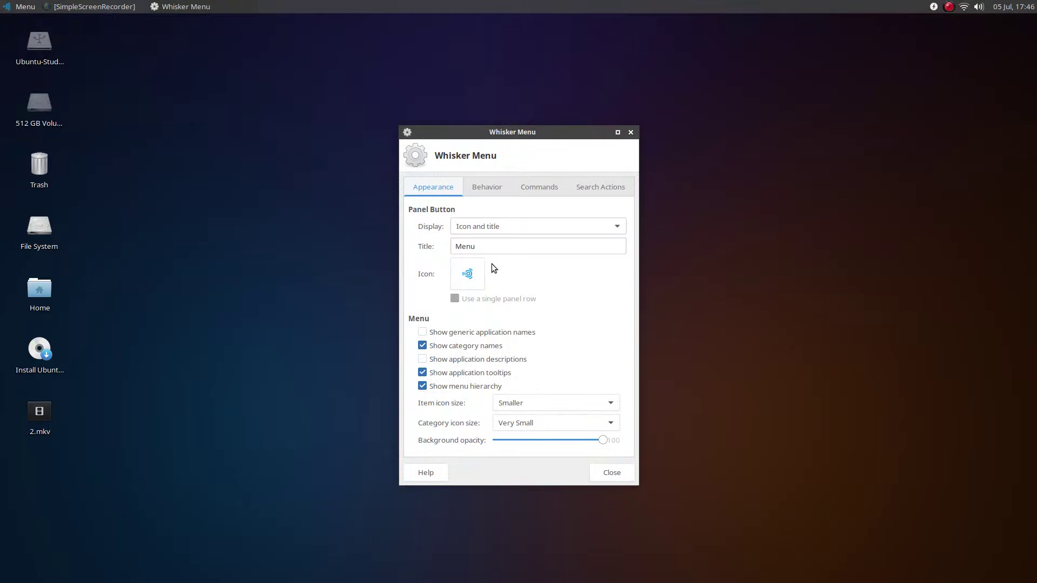
left_click(605, 473)
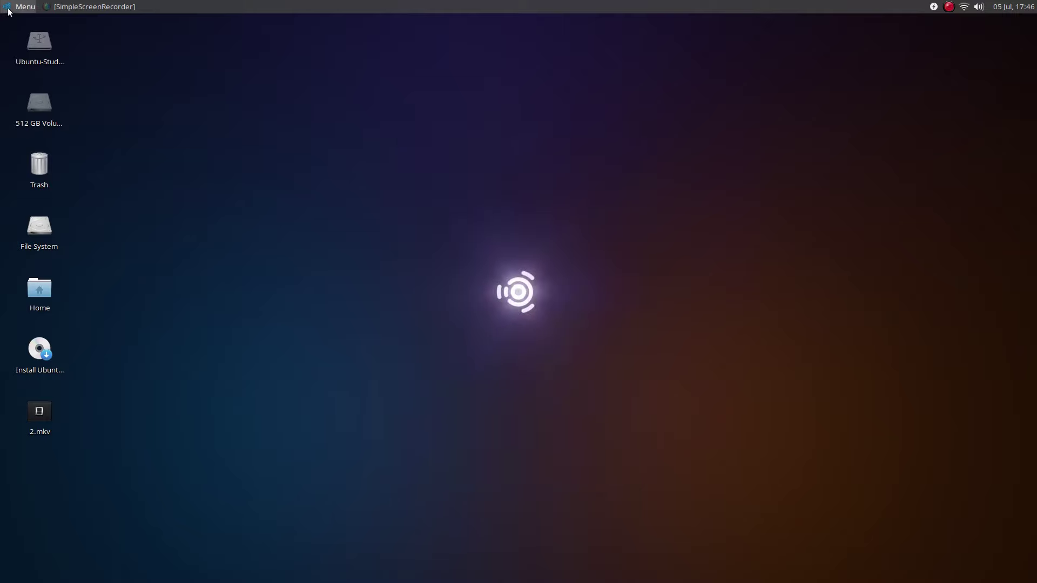
- Open the Menu, enlarge it, and browse Audio Production, Graphic Design and Video Production
left_click(10, 12)
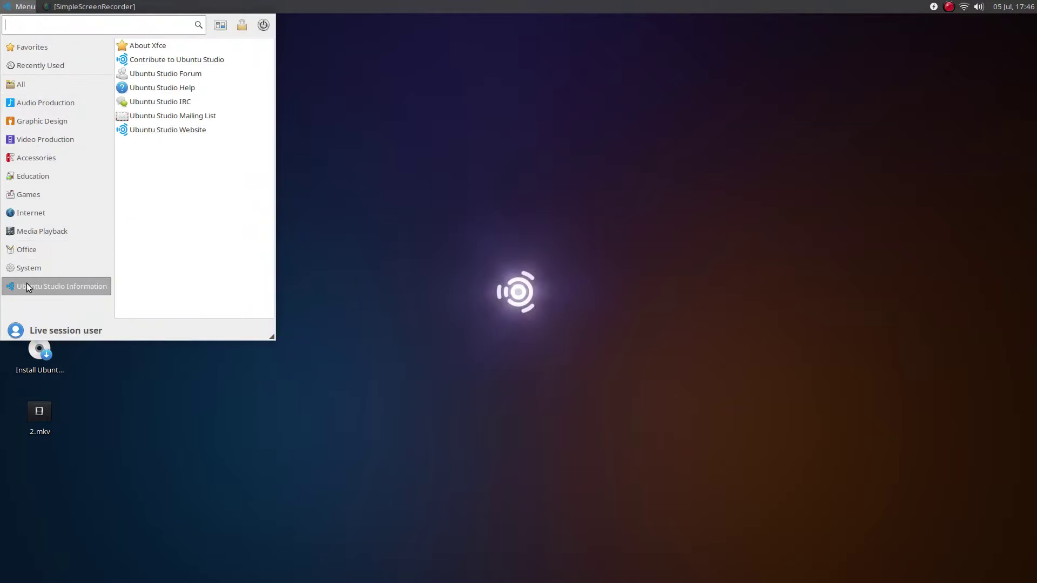
left_click_drag(274, 332, 282, 413)
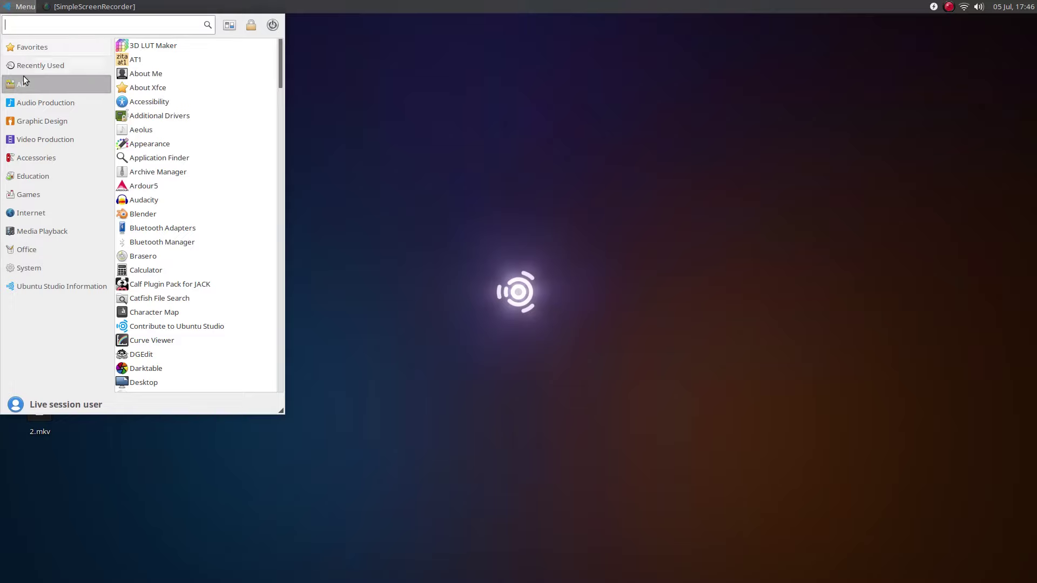
mouse_move(24, 105)
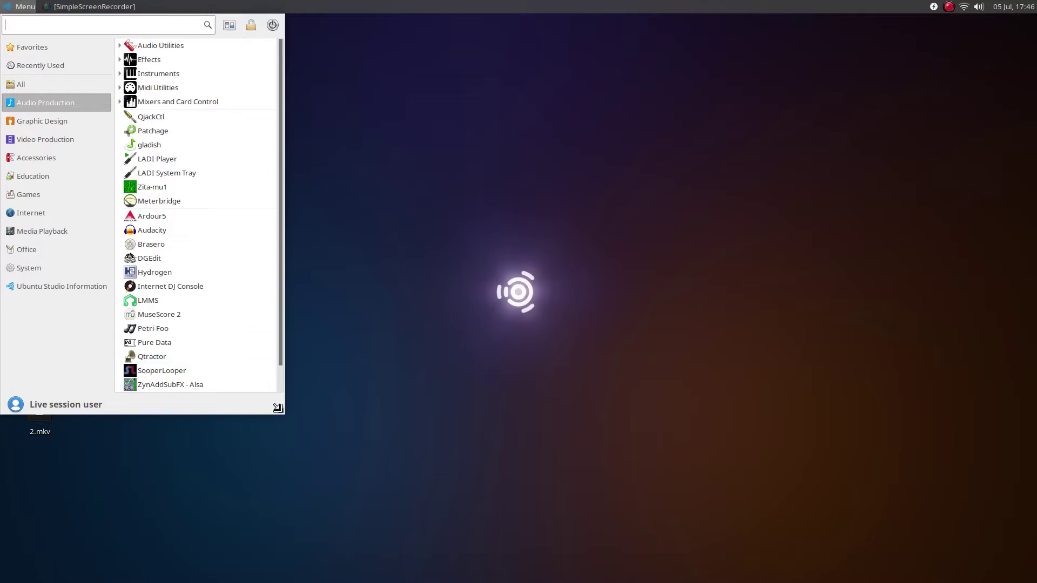
left_click_drag(283, 416, 313, 482)
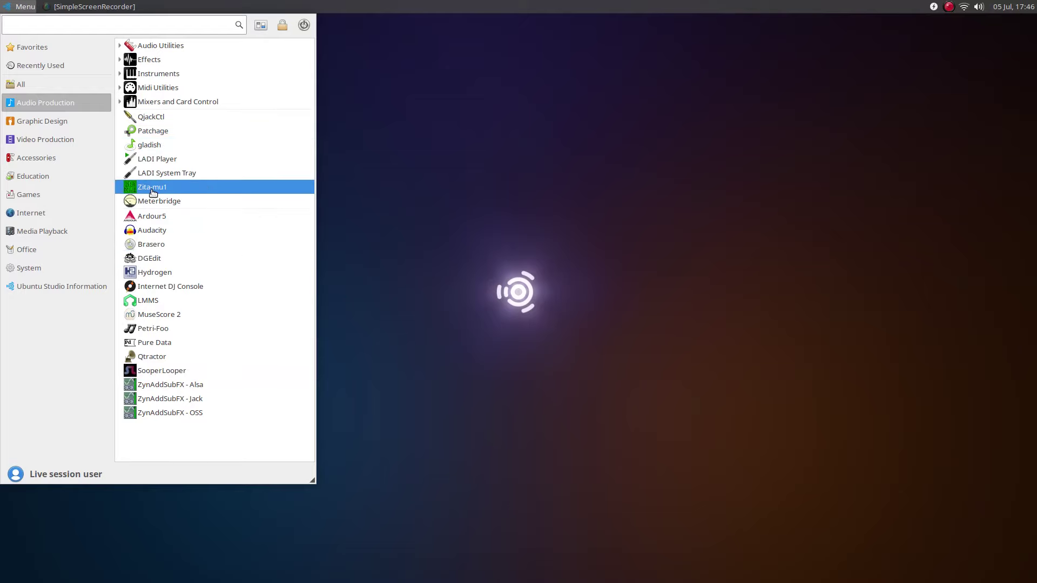
left_click(63, 127)
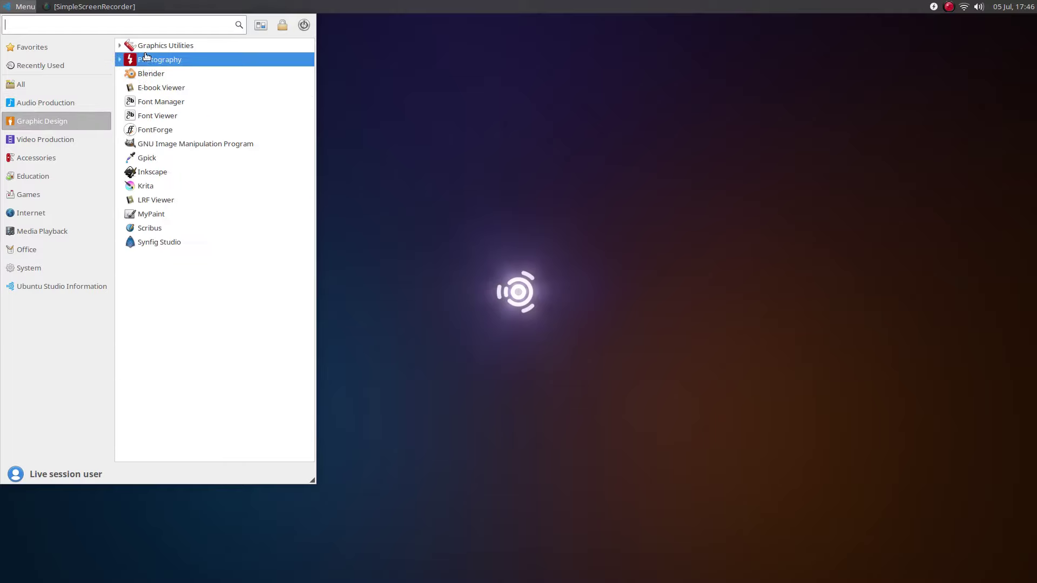
left_click(69, 141)
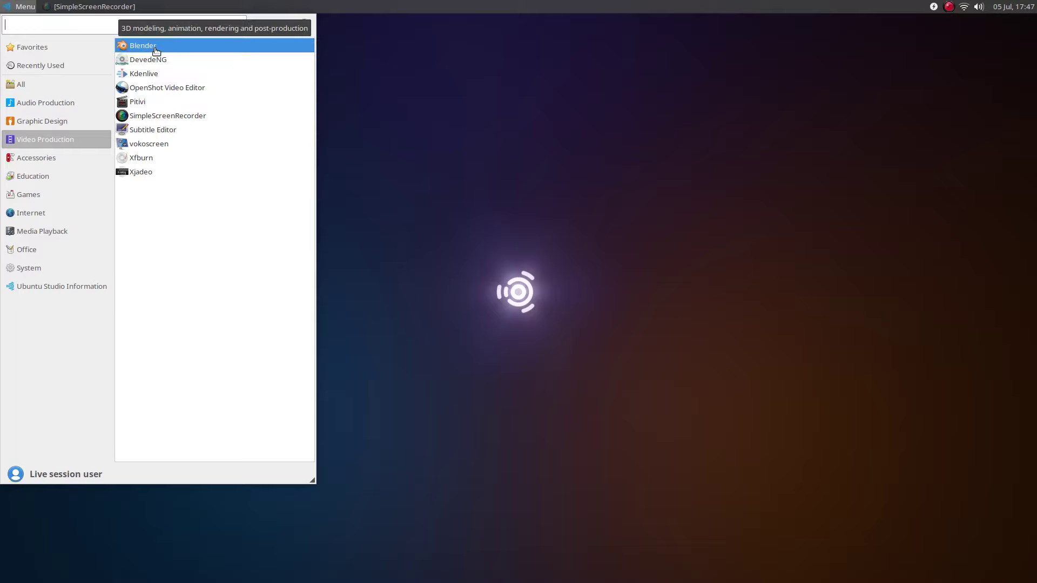
- Browse Accessories through System and Ubuntu Studio Information categories, then open the Settings Manager
left_click(47, 161)
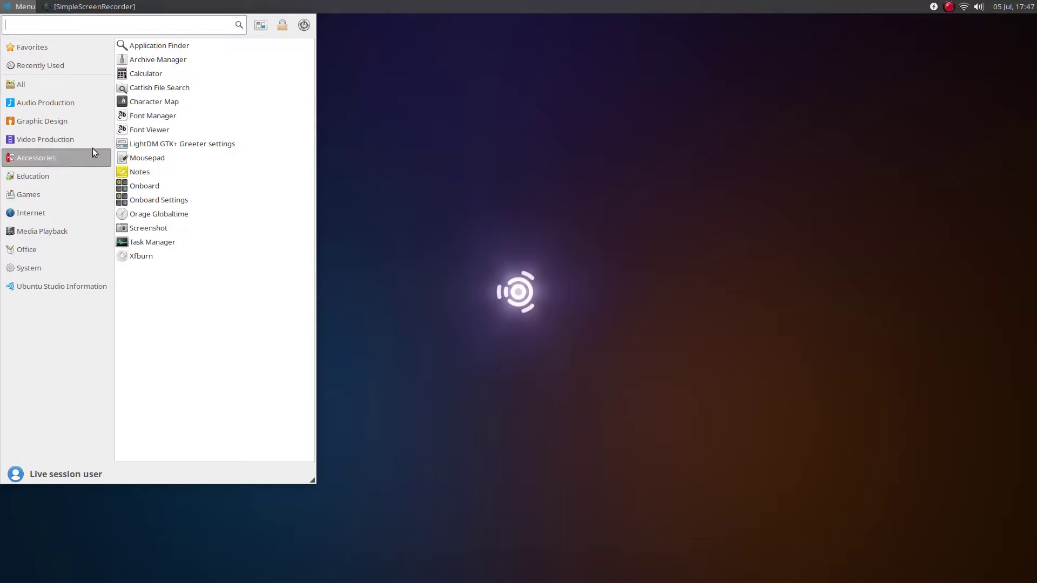
left_click(63, 175)
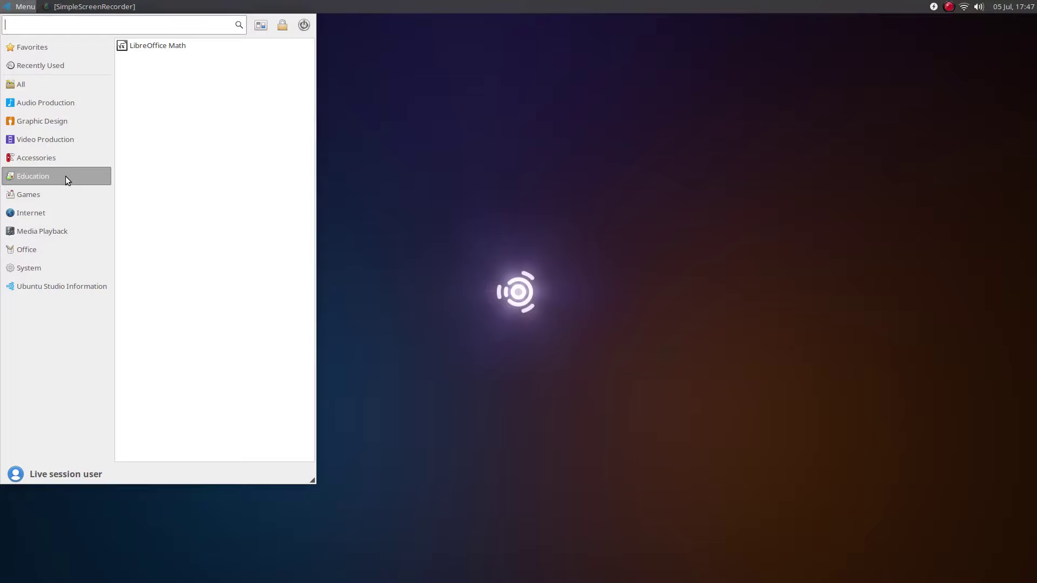
left_click(66, 195)
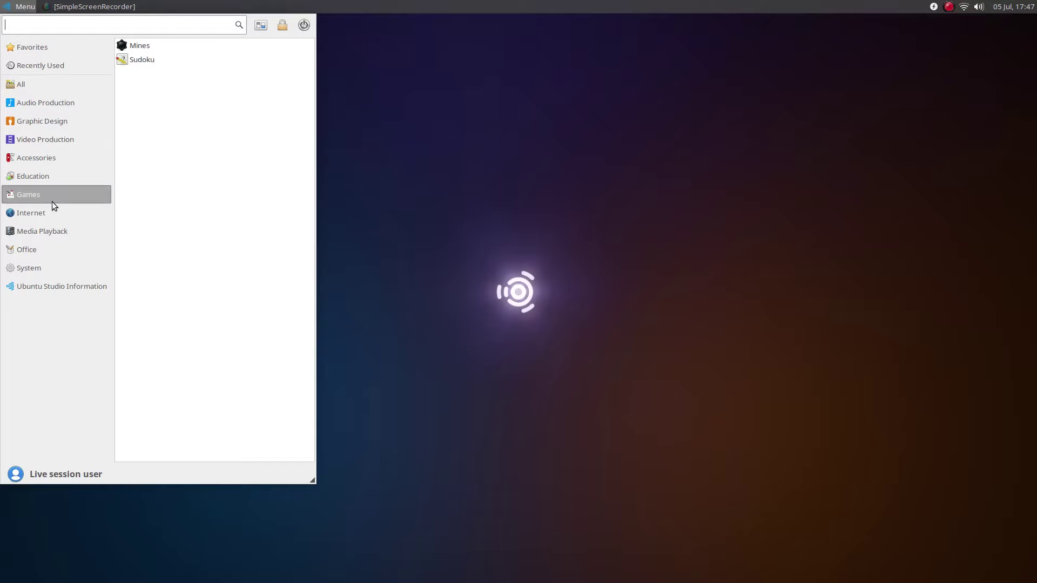
left_click(57, 215)
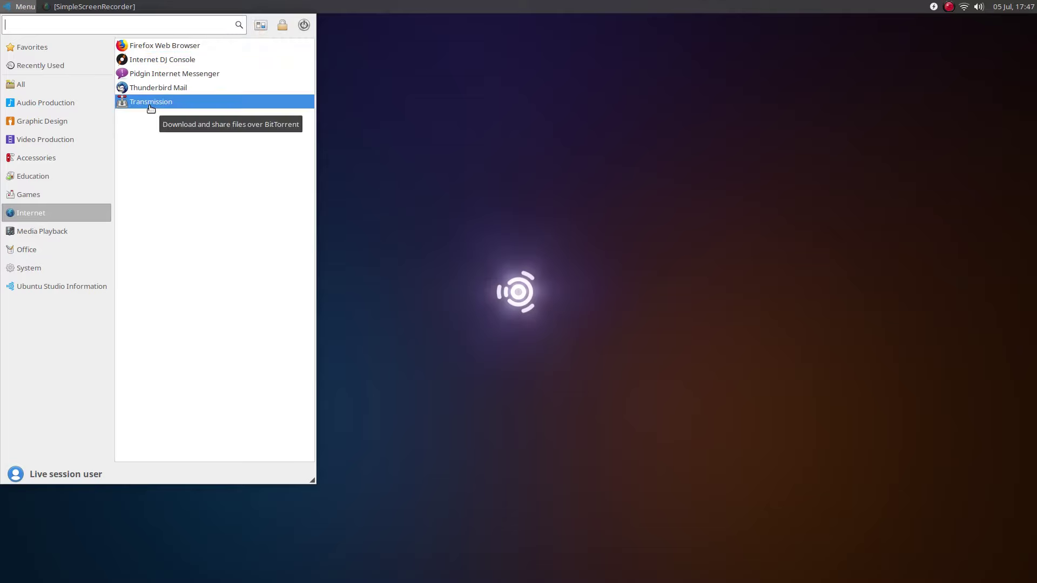
left_click(61, 233)
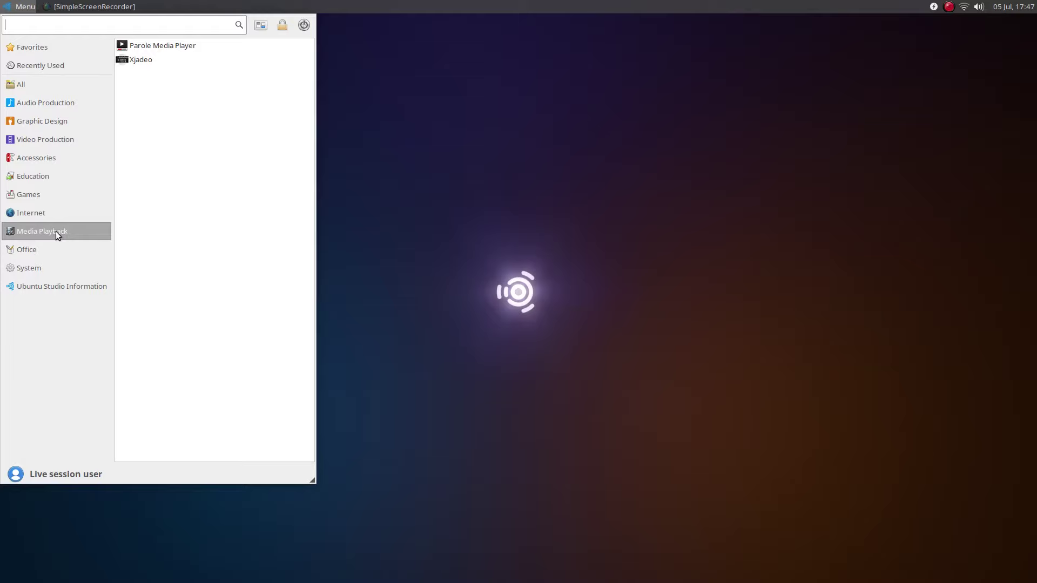
left_click(54, 248)
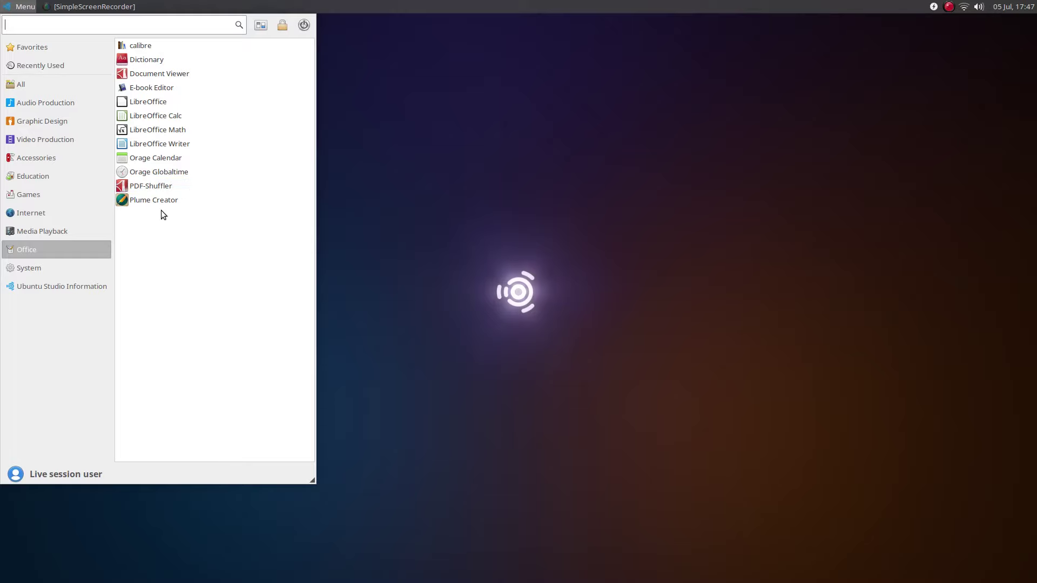
left_click(58, 266)
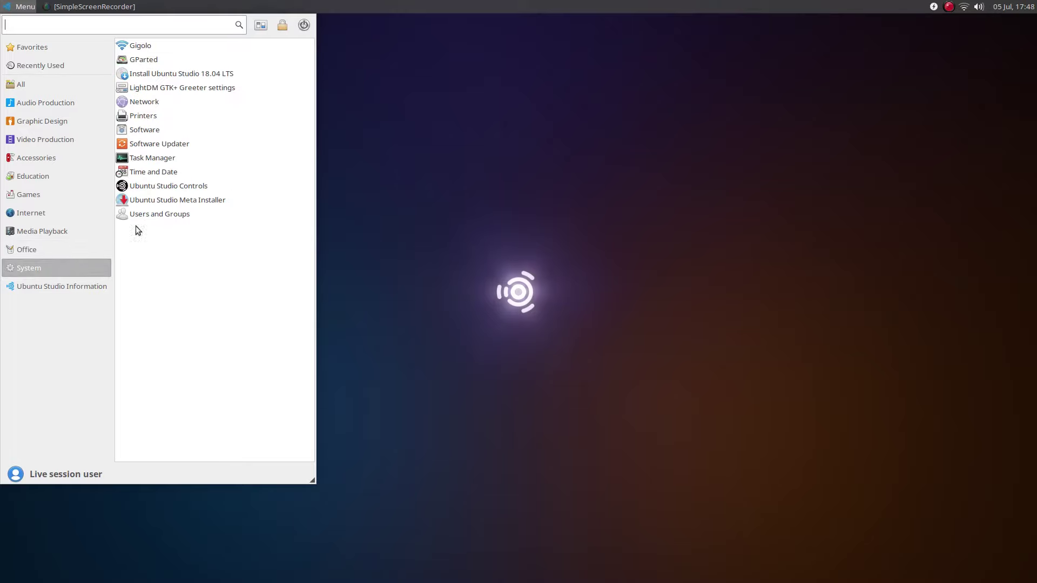
left_click(87, 284)
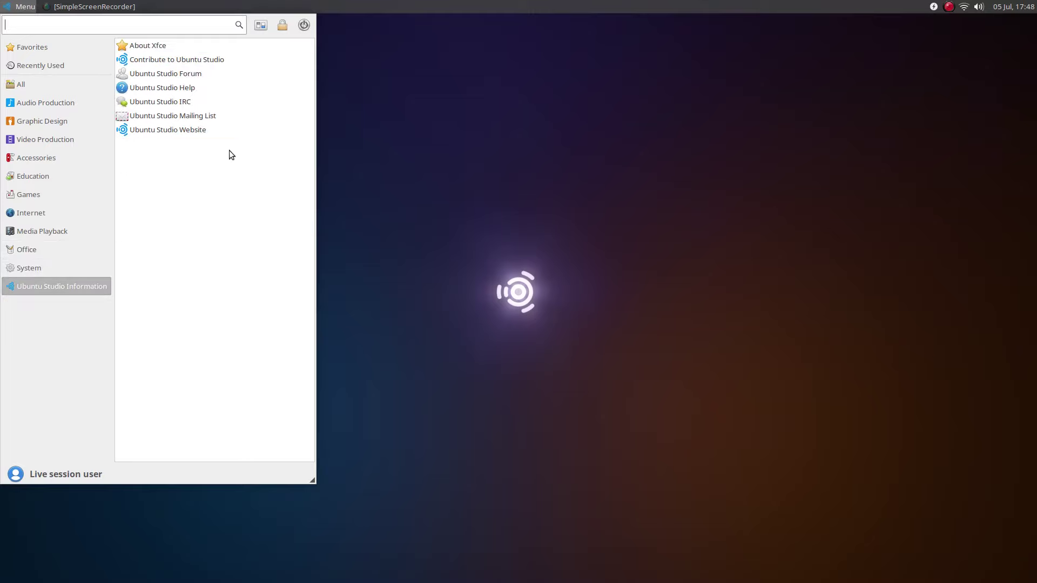
left_click(261, 24)
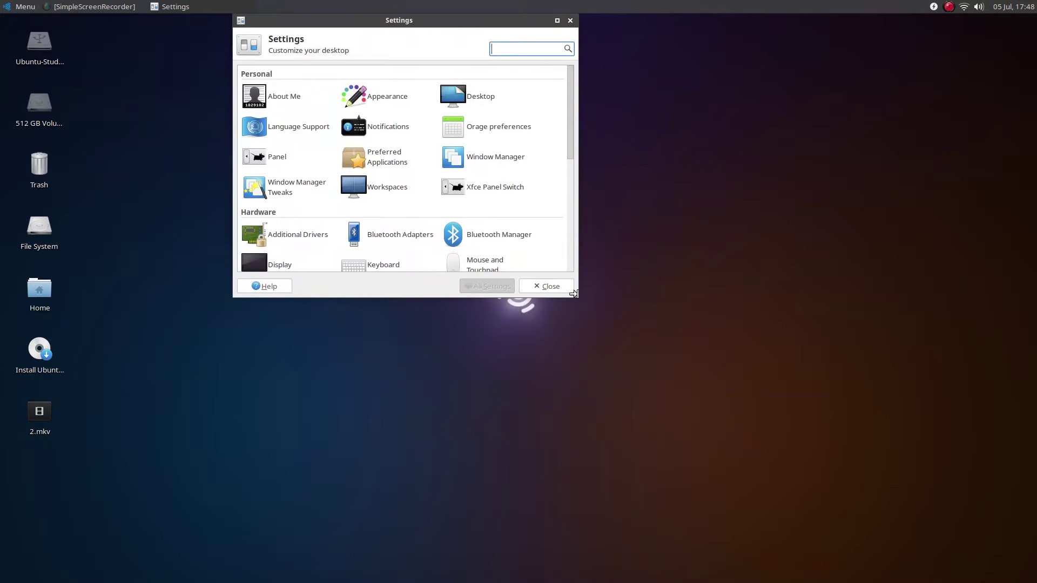
- Widen and lengthen the Settings Manager window until the Other section shows
left_click_drag(574, 295, 787, 456)
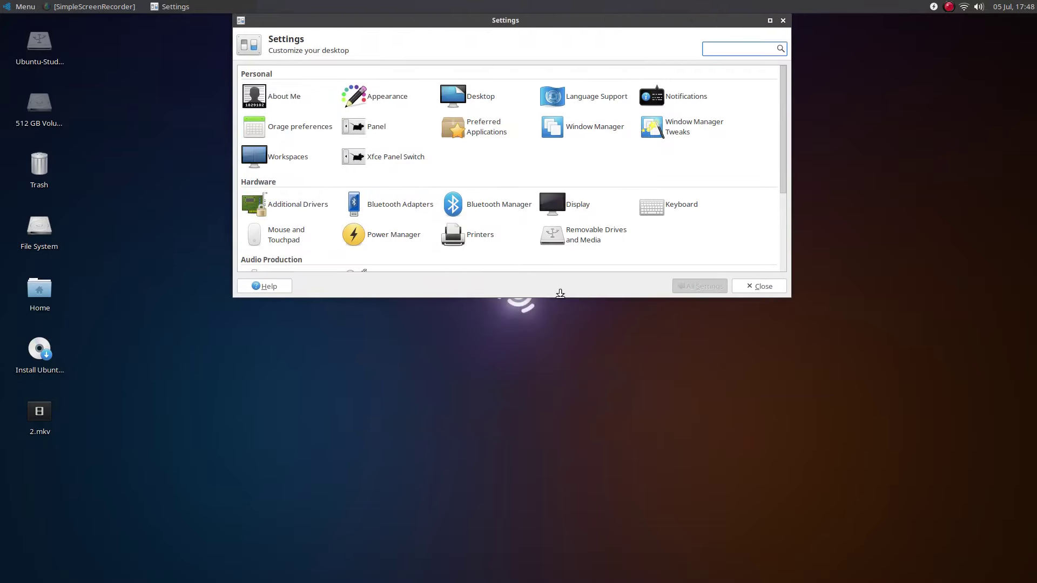
left_click_drag(560, 294, 567, 460)
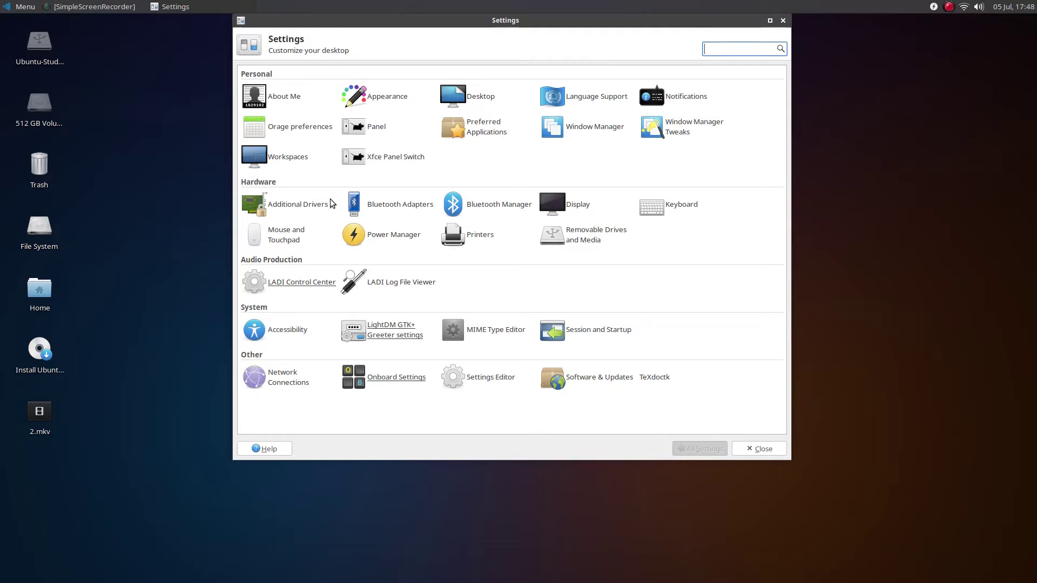
left_click(384, 97)
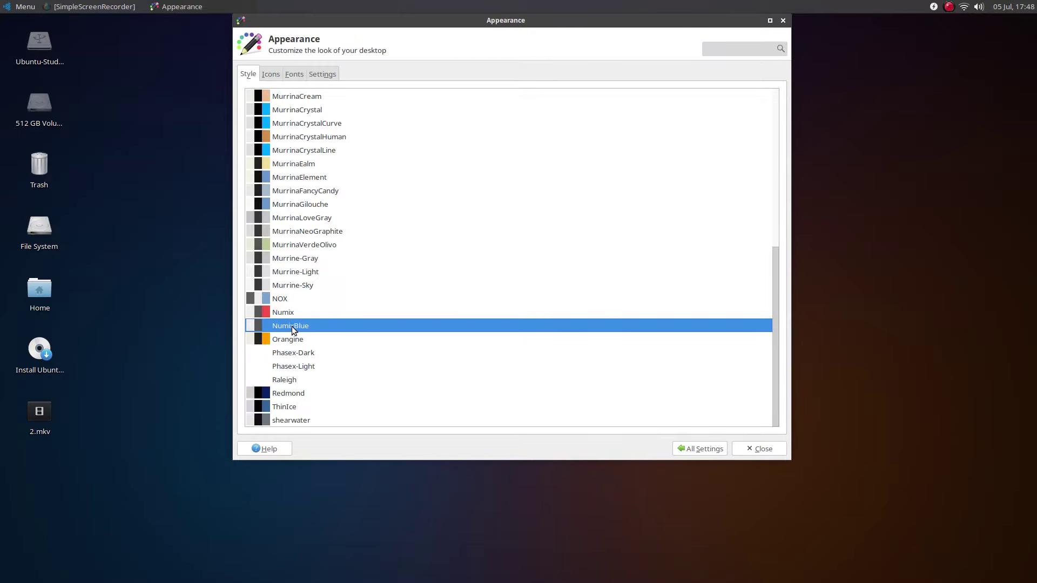
left_click(271, 74)
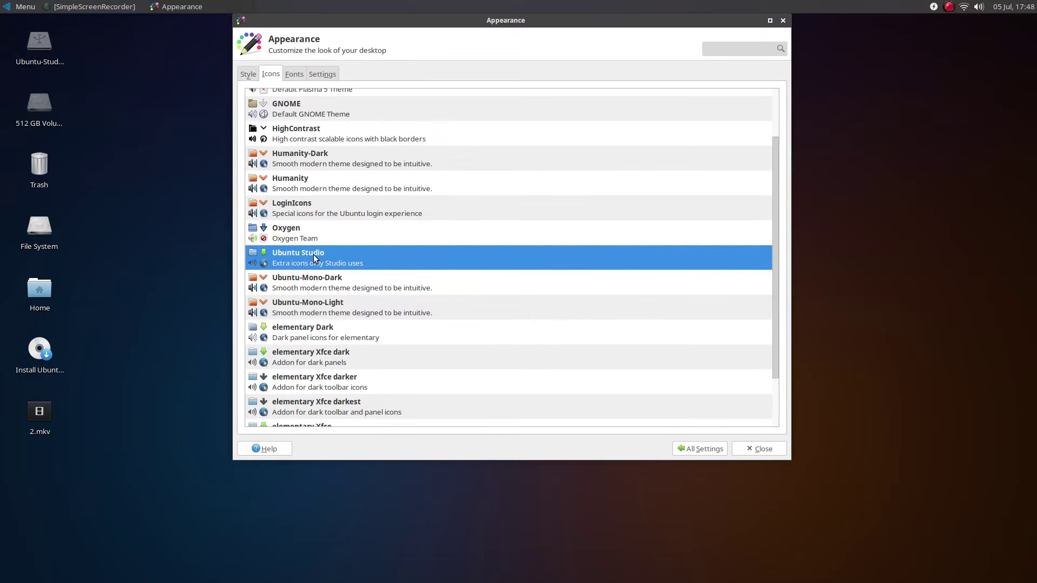
left_click(295, 75)
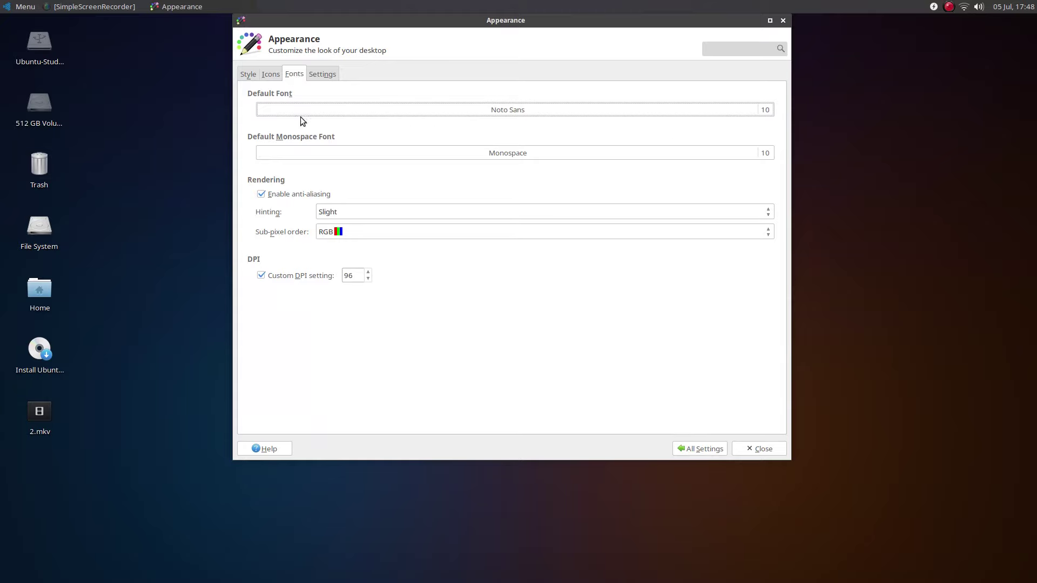
left_click(718, 450)
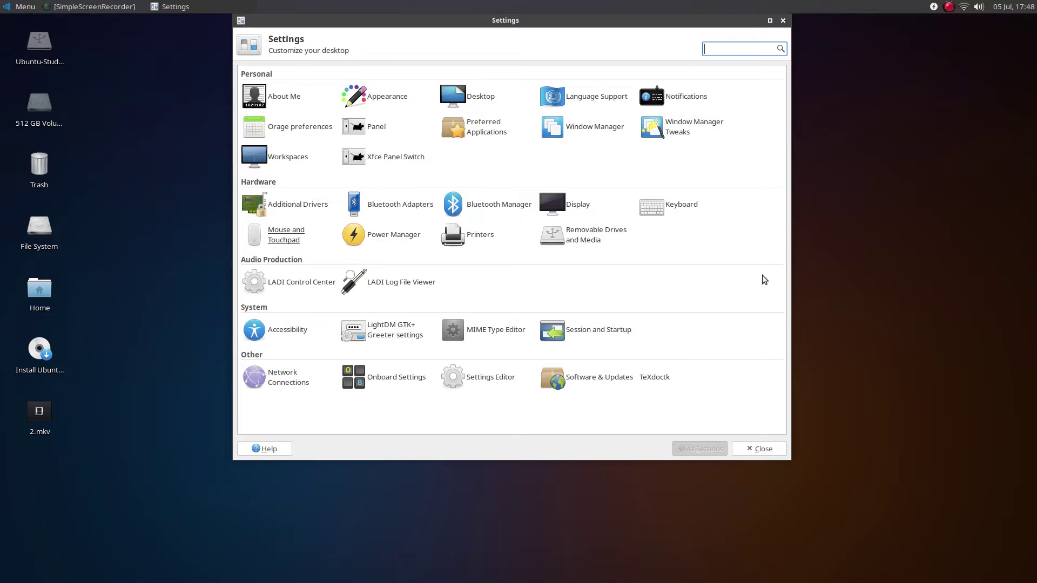
left_click(286, 204)
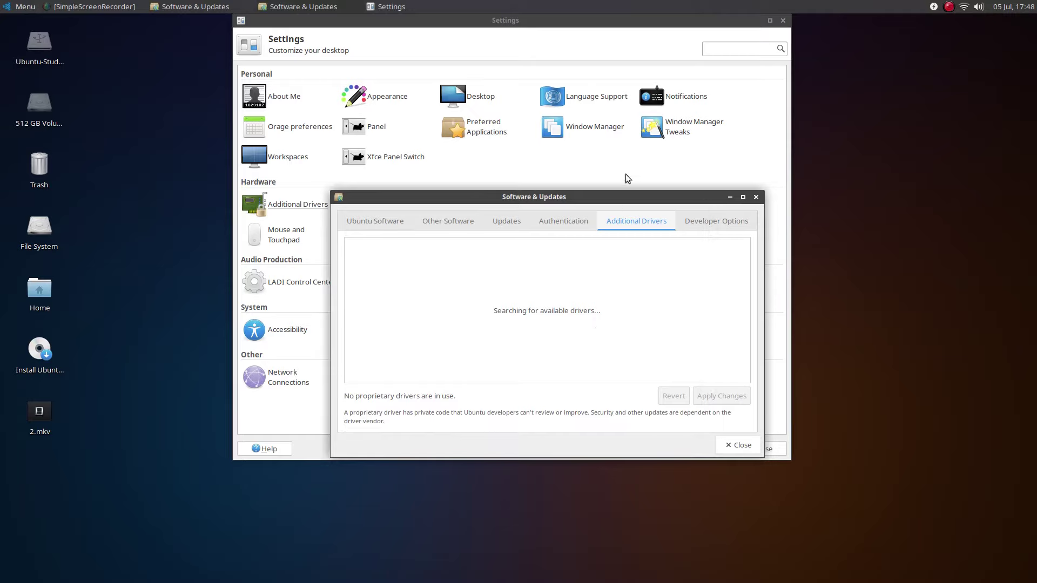
left_click_drag(627, 198, 592, 250)
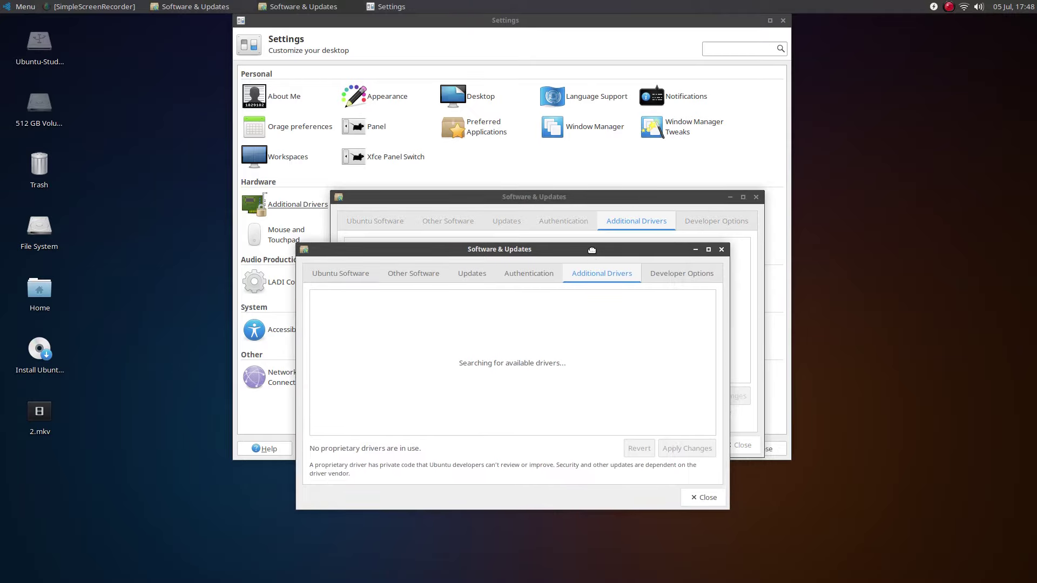
left_click(722, 249)
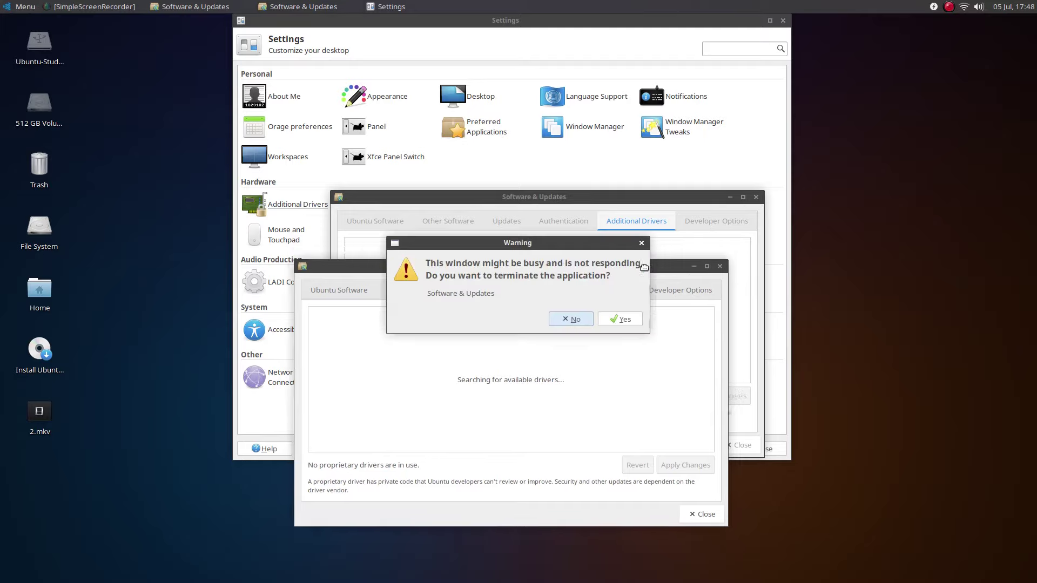
left_click(601, 320)
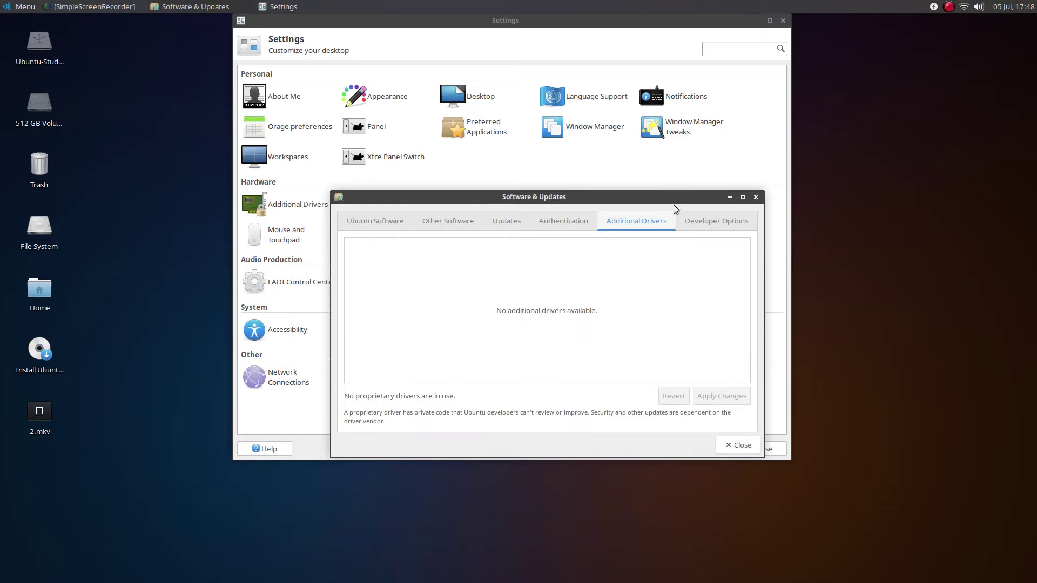
left_click_drag(670, 200, 650, 245)
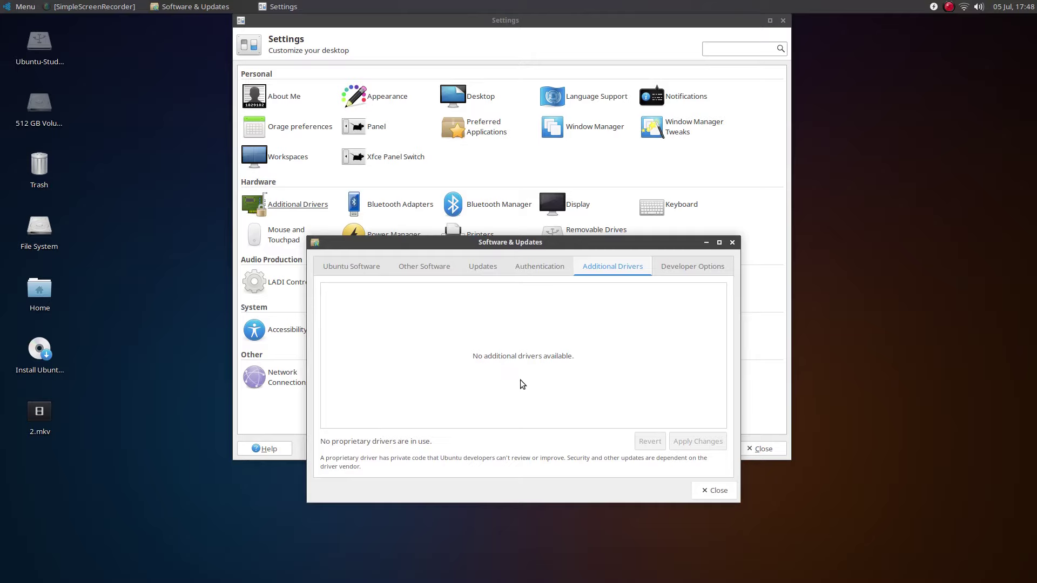
left_click(732, 242)
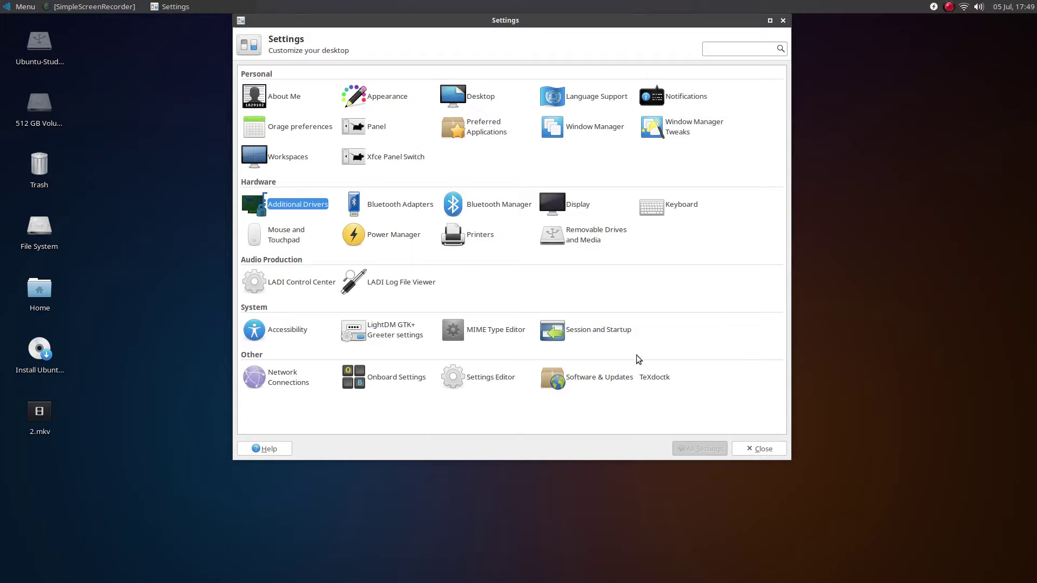
- Open Desktop Settings, enlarge it to six wallpaper columns, and choose the blue 3-D logo wallpaper
left_click(784, 20)
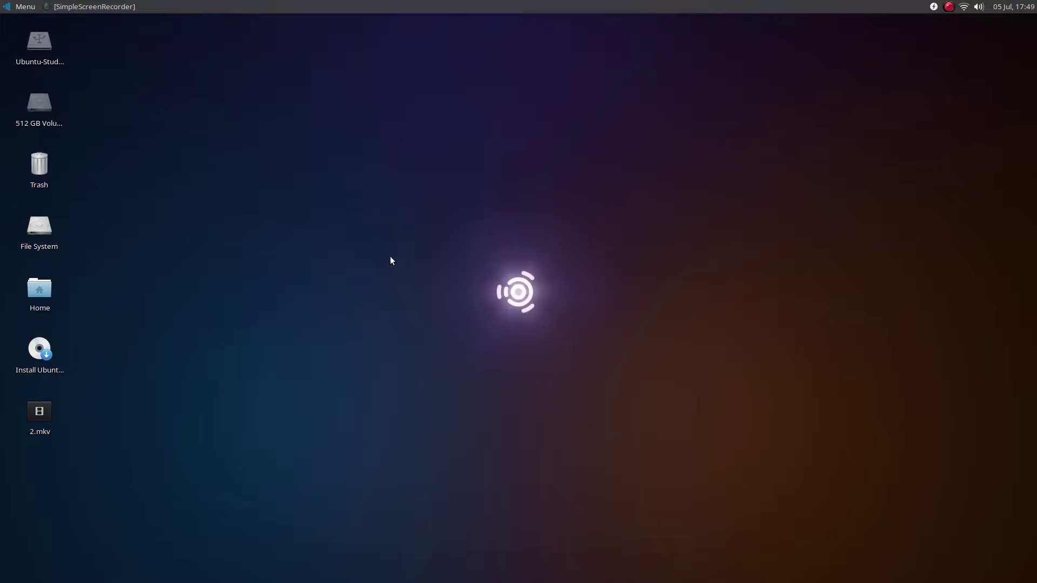
right_click(260, 115)
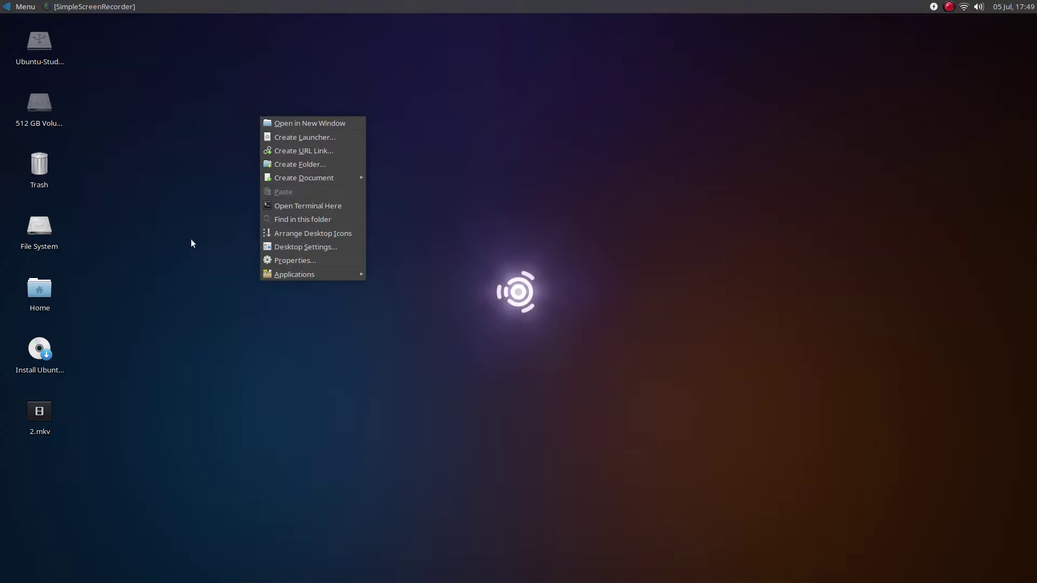
left_click(306, 247)
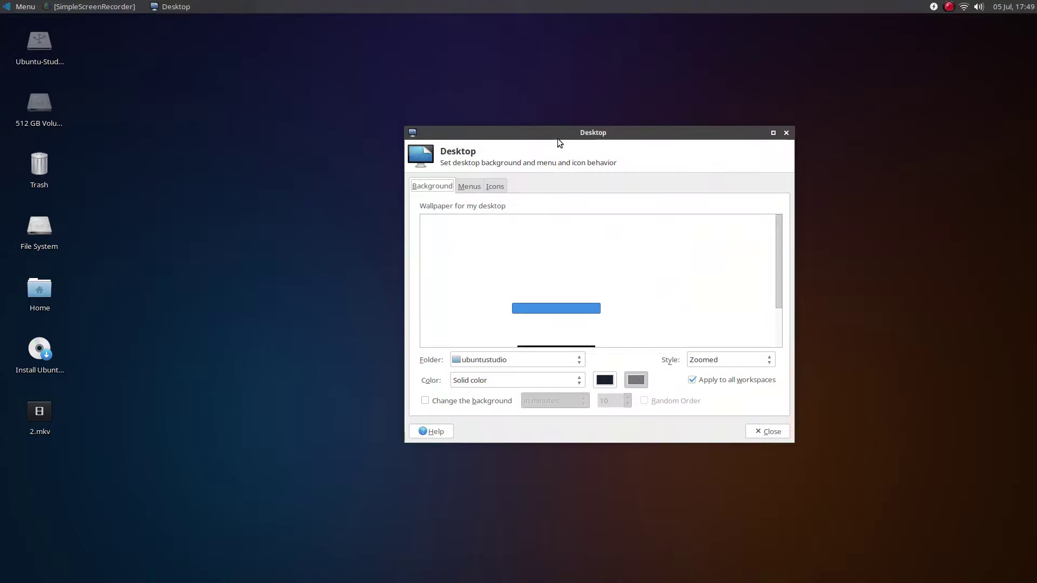
left_click_drag(551, 128, 411, 67)
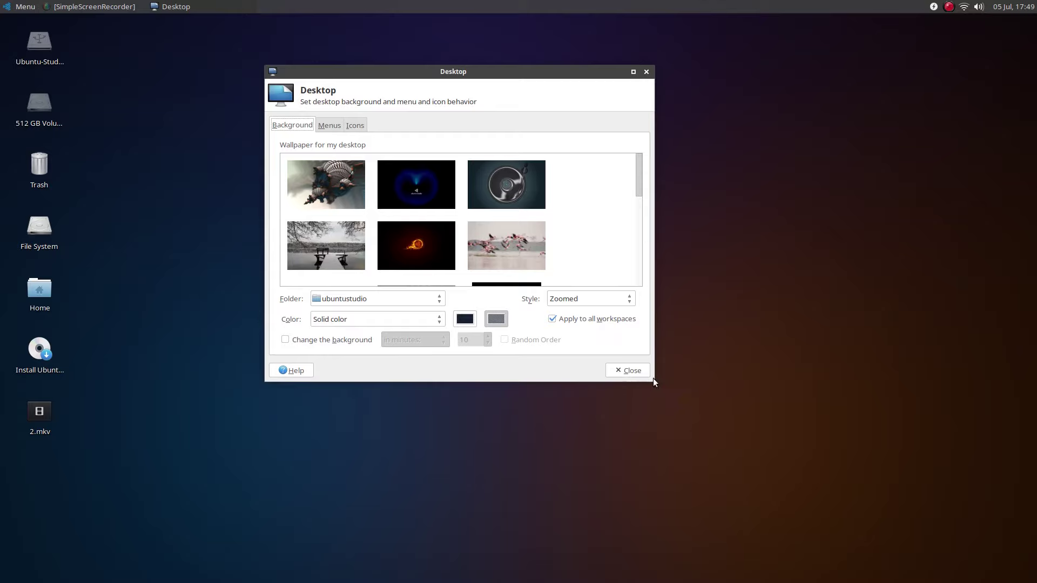
left_click_drag(650, 380, 771, 380)
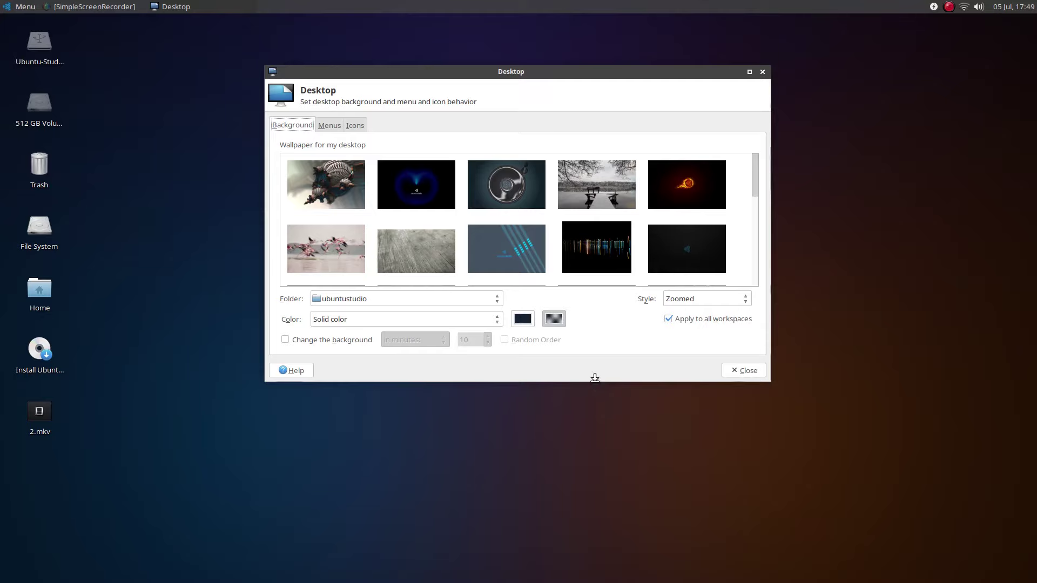
left_click_drag(594, 382, 602, 553)
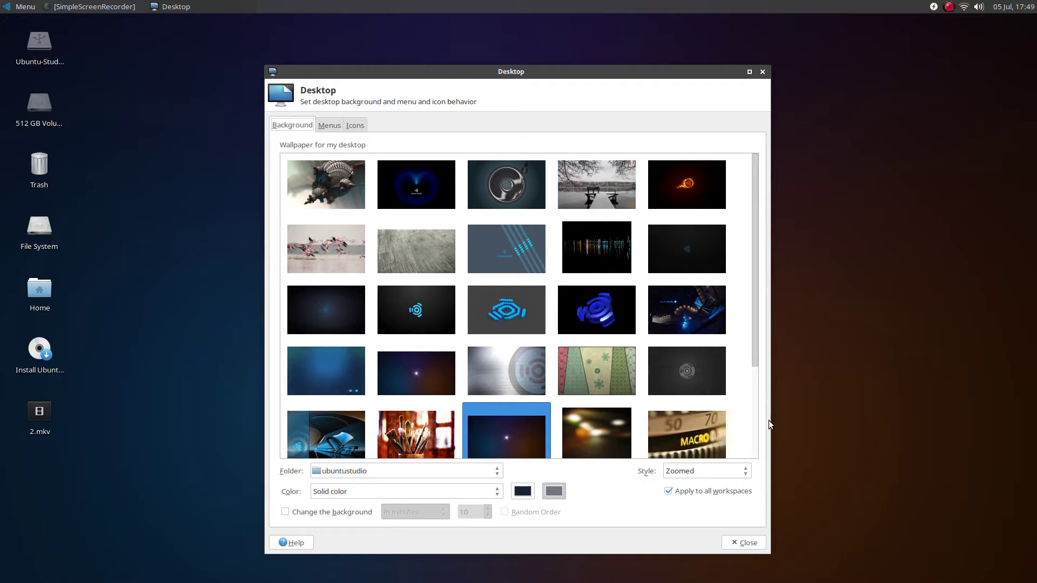
left_click_drag(771, 420, 879, 405)
left_click_drag(632, 76, 544, 40)
scroll(538, 253, "down", 3)
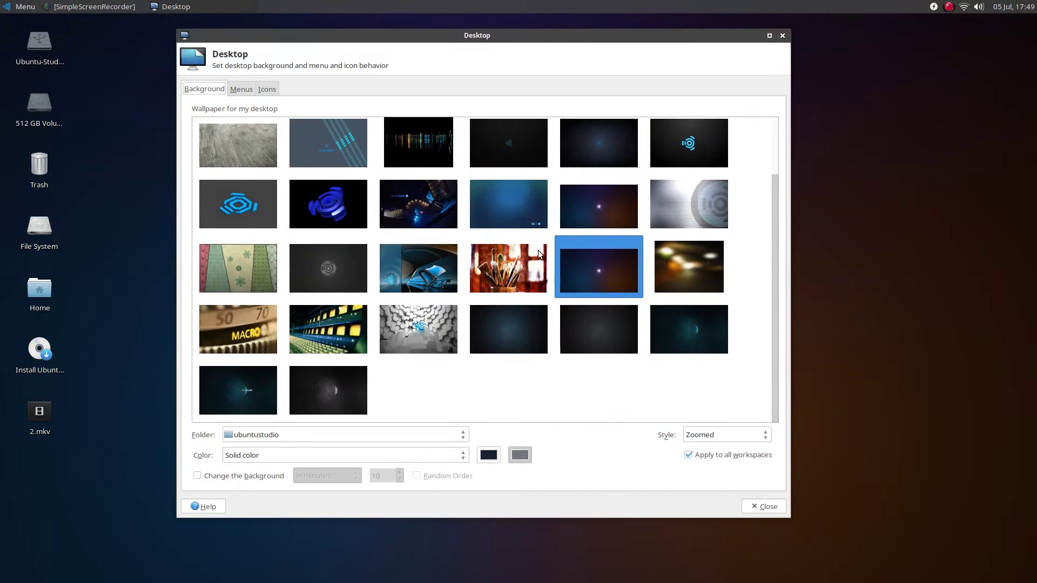
scroll(549, 267, "up", 3)
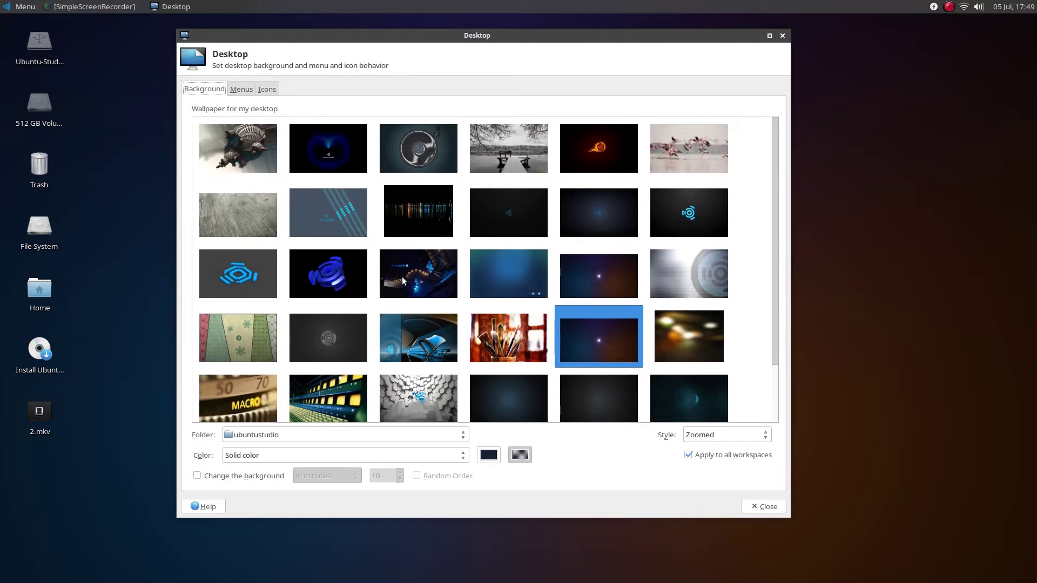
left_click(320, 270)
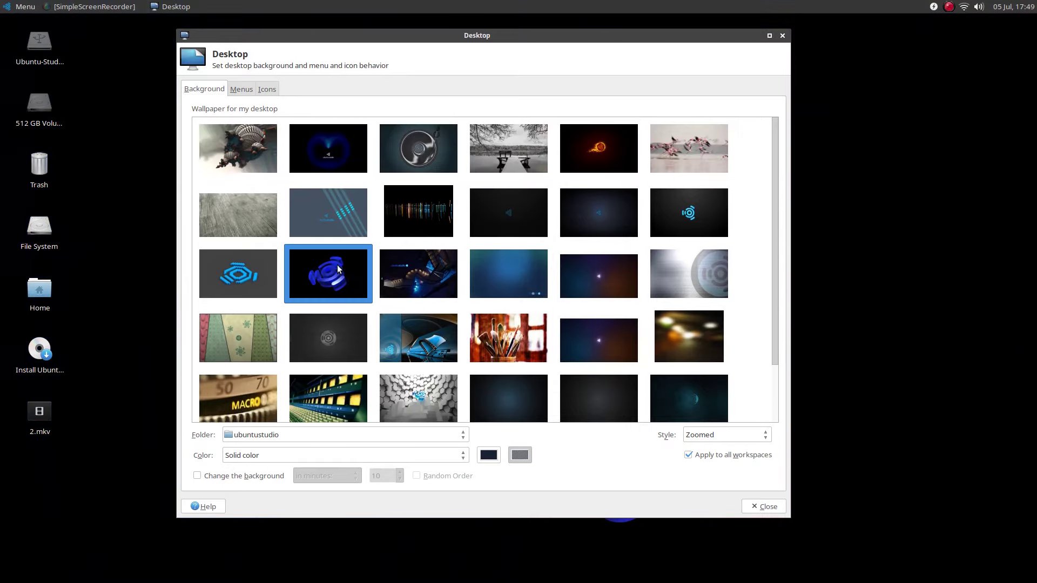
- Hide the Home, File System, Trash and Network Shares icons from the desktop, then view the Menus page
left_click(267, 88)
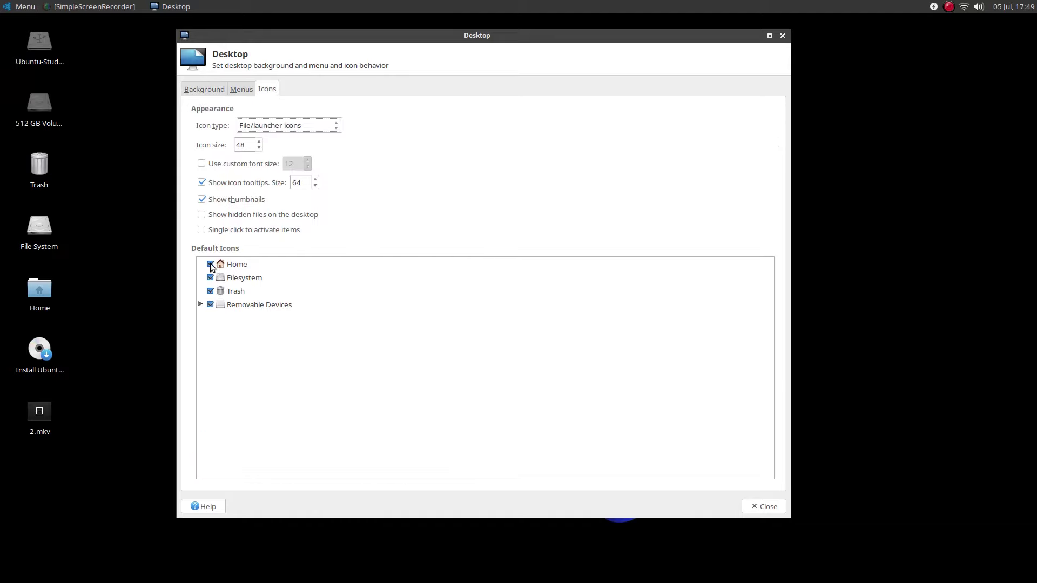
left_click(209, 264)
left_click(210, 278)
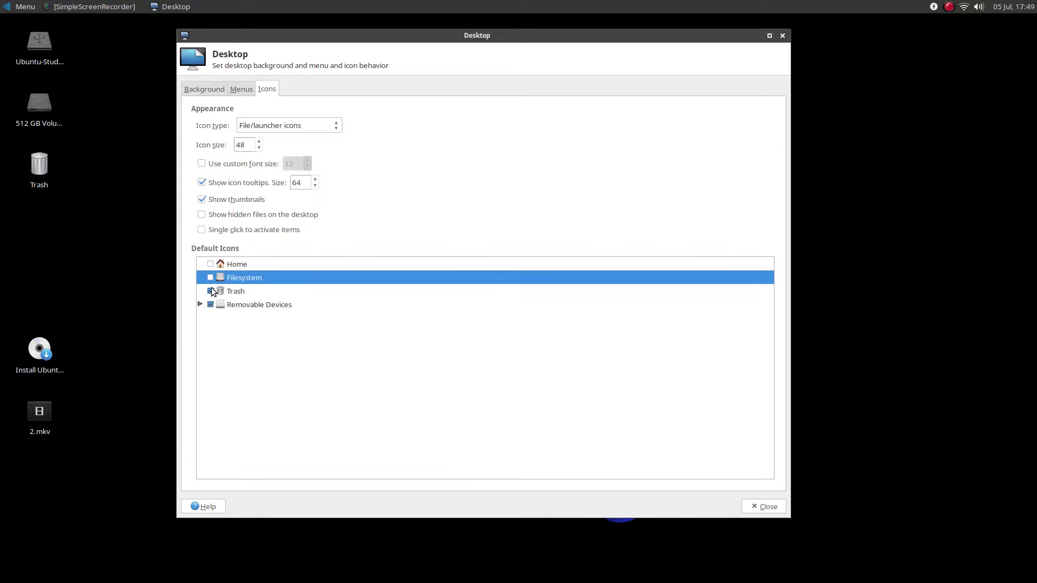
left_click(211, 291)
left_click(199, 304)
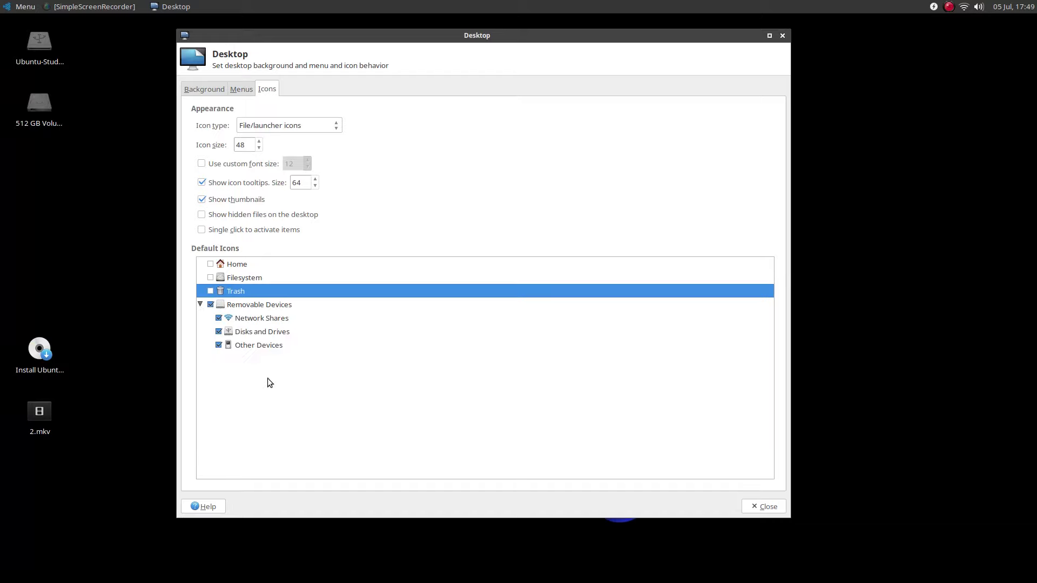
left_click(218, 318)
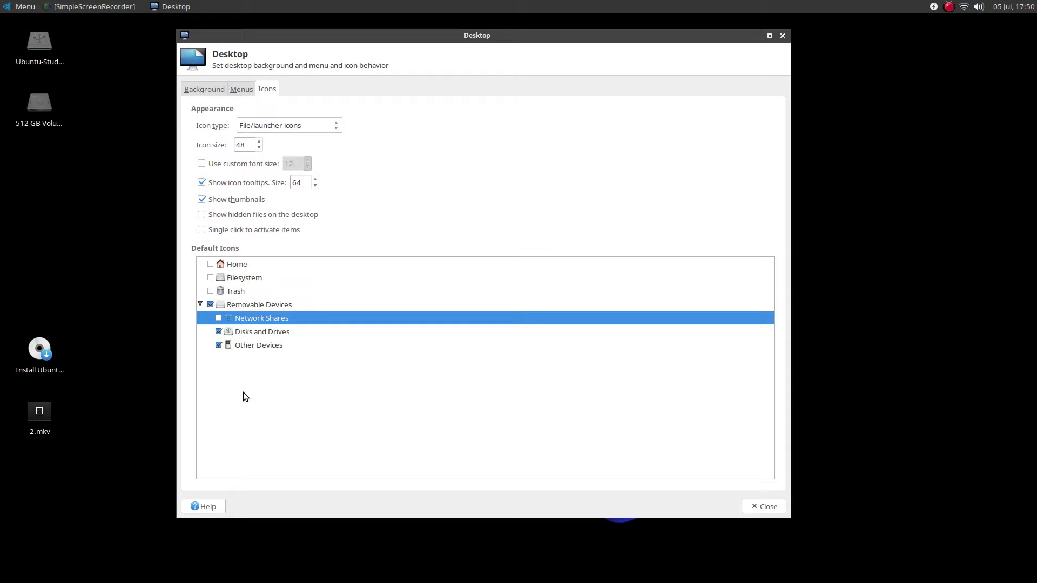
left_click(249, 93)
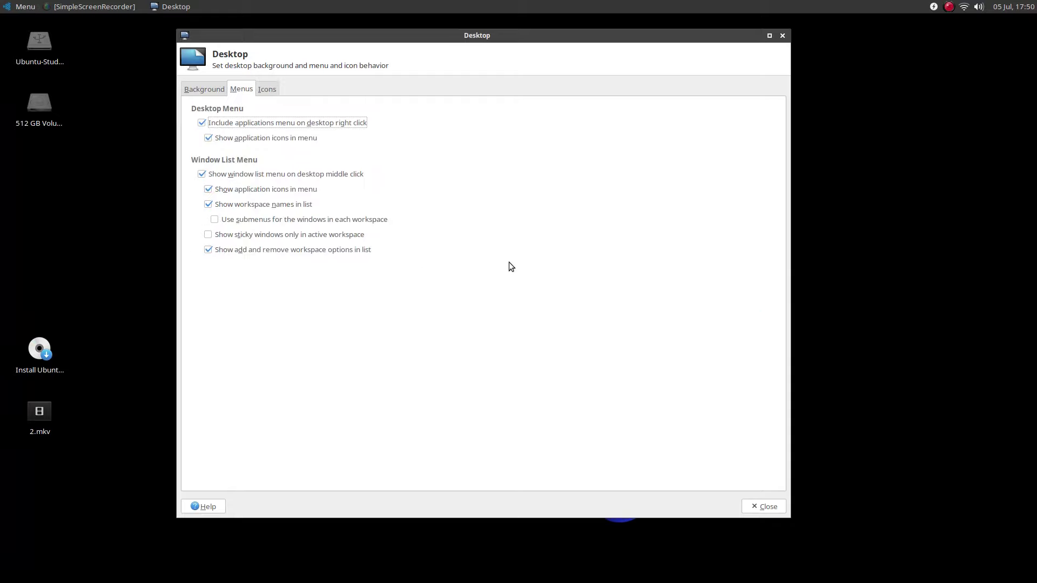
- Set the blue-lit spiral staircase image as the wallpaper and close Desktop Settings
left_click(212, 90)
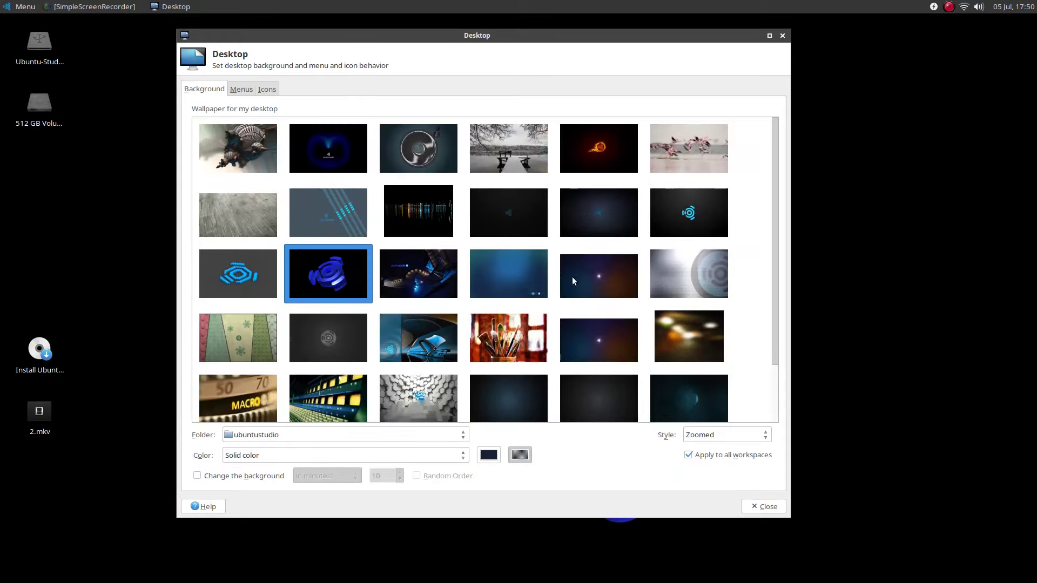
left_click(428, 269)
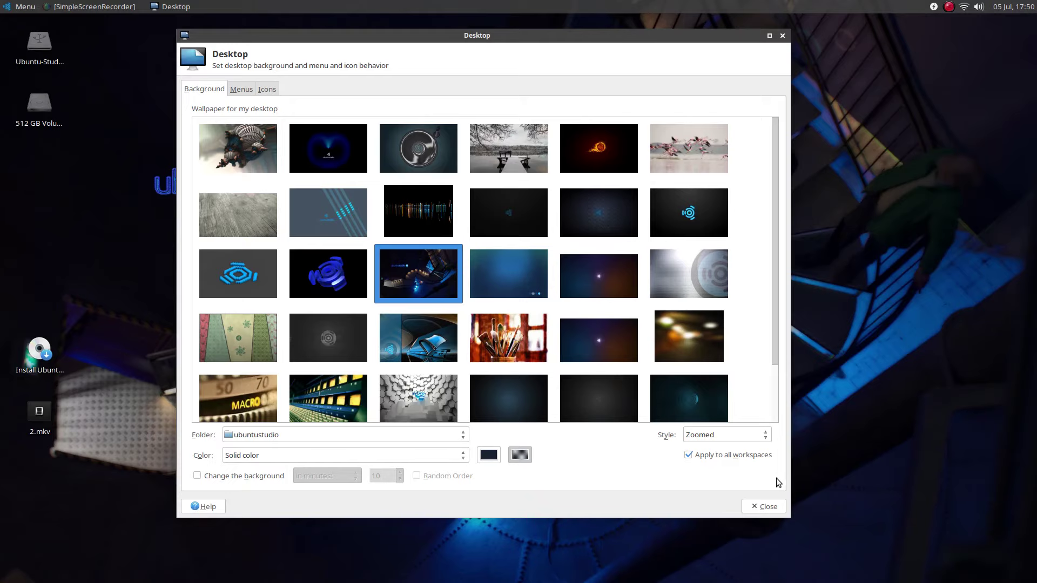
left_click(777, 510)
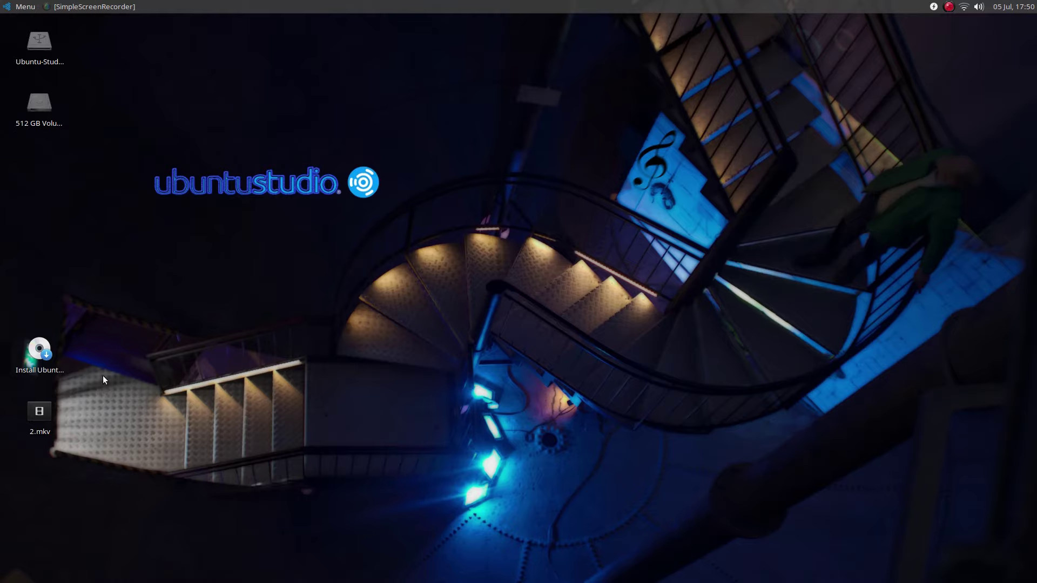
- Drag the Install Ubuntu and 2.mkv icons up beneath the 512 GB Volume icon
left_click_drag(42, 356, 44, 175)
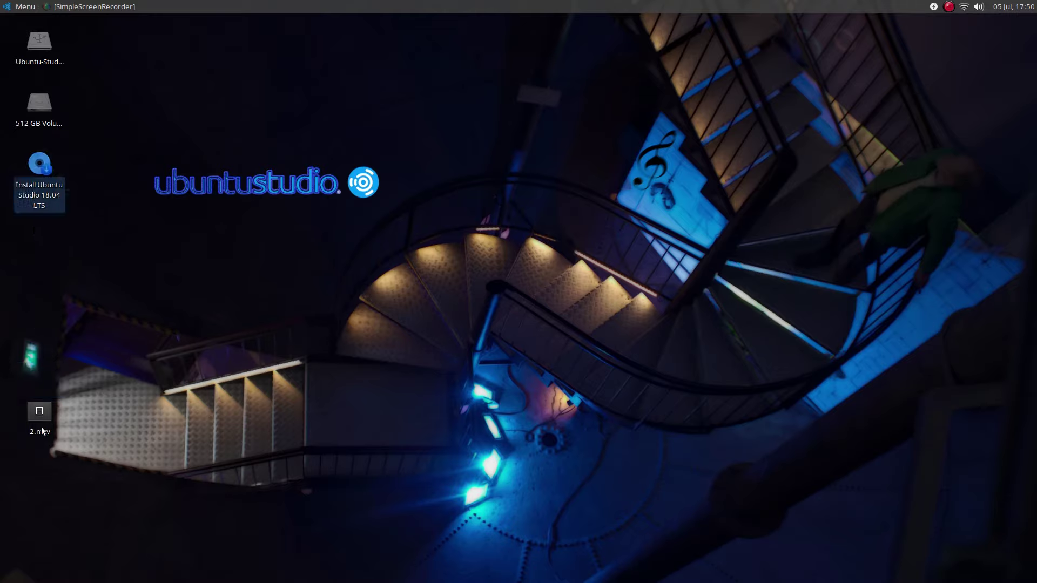
left_click_drag(40, 420, 40, 238)
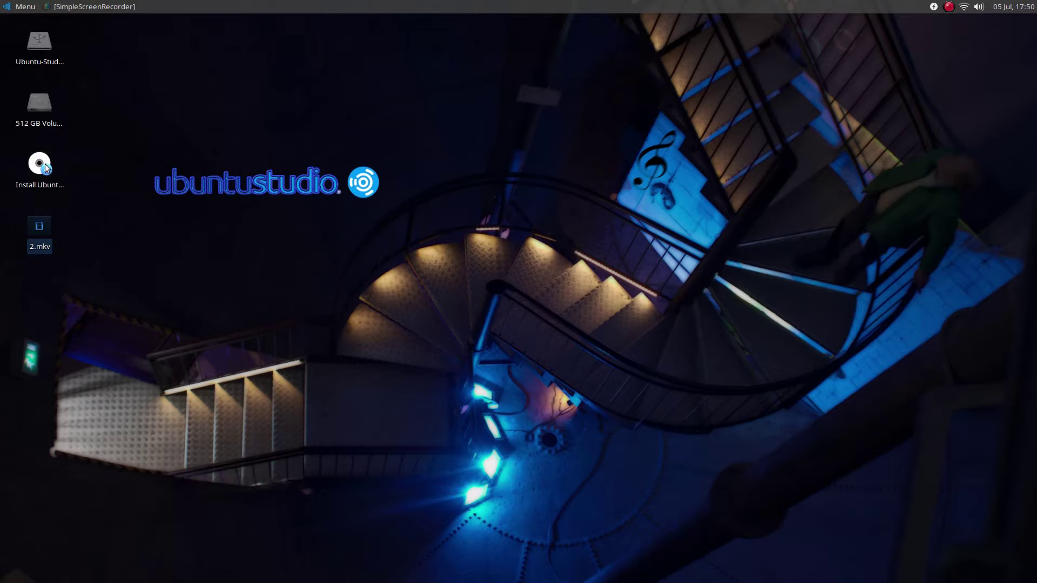
left_click(160, 317)
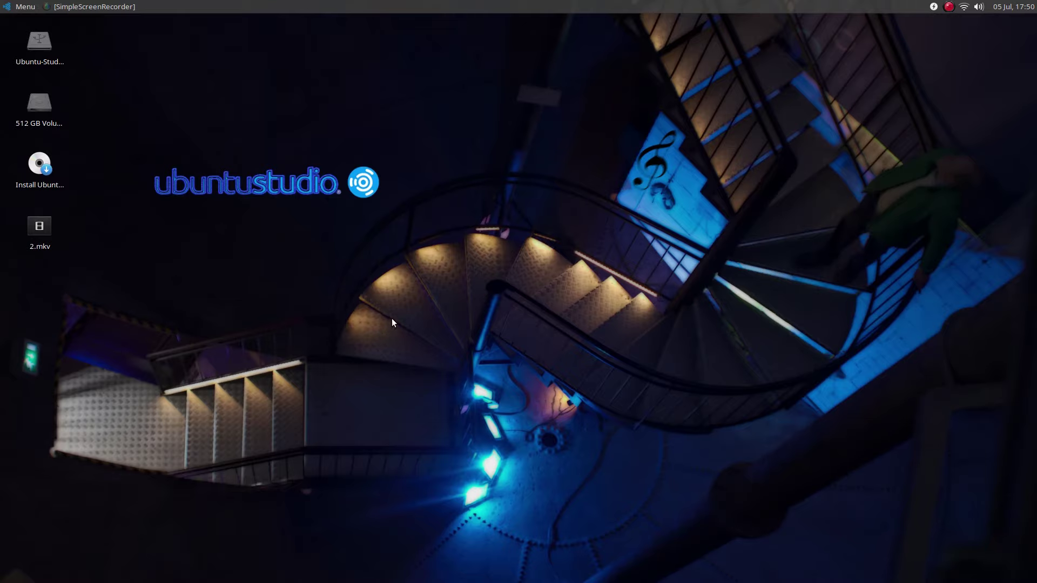
- Open a terminal, try htop, and install it with 'sudo apt install htop'
key("ctrl+alt+t")
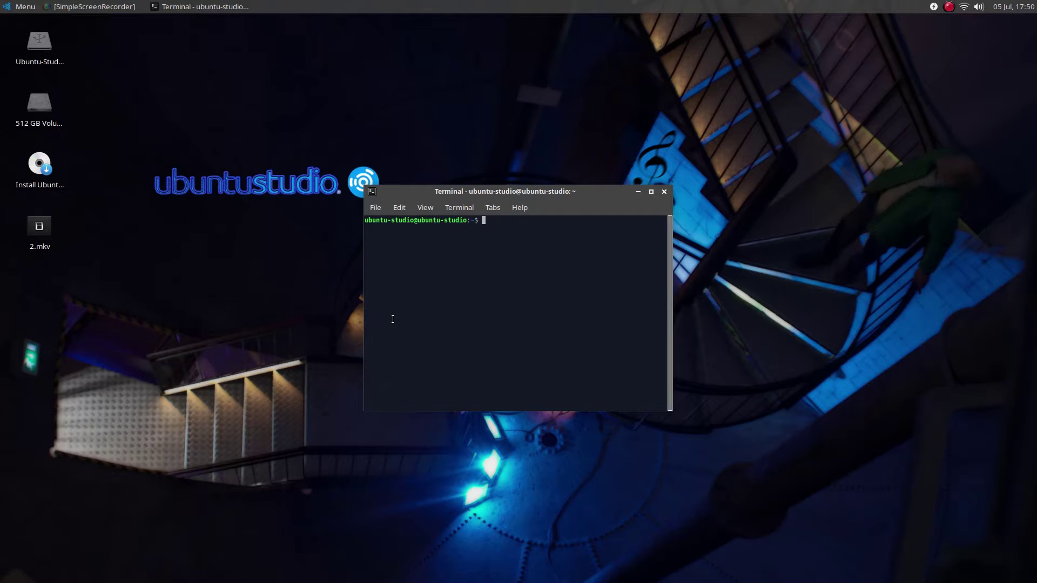
type("htop")
key("Return")
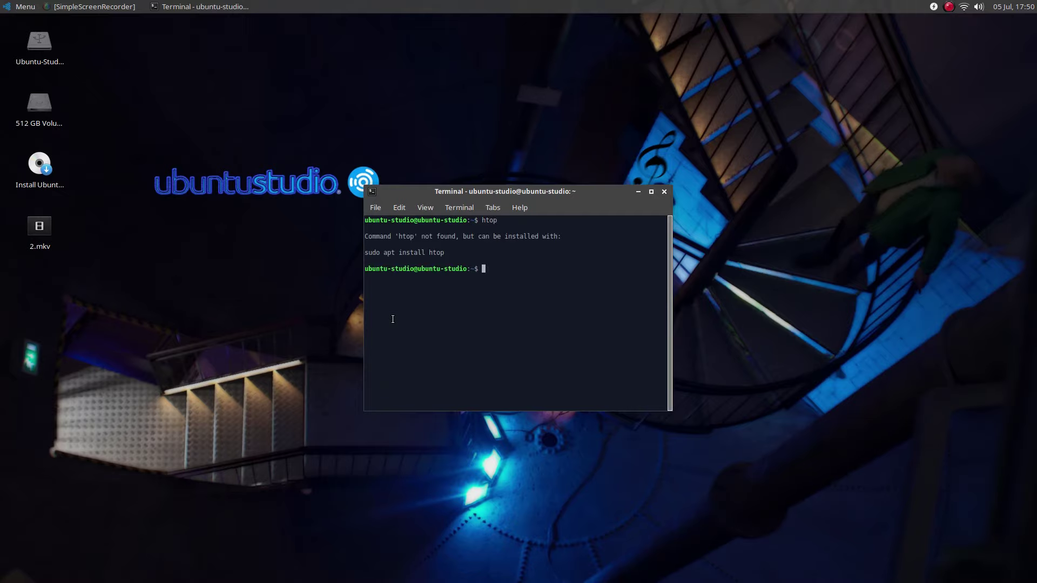
type("sudo apt install htop")
key("Return")
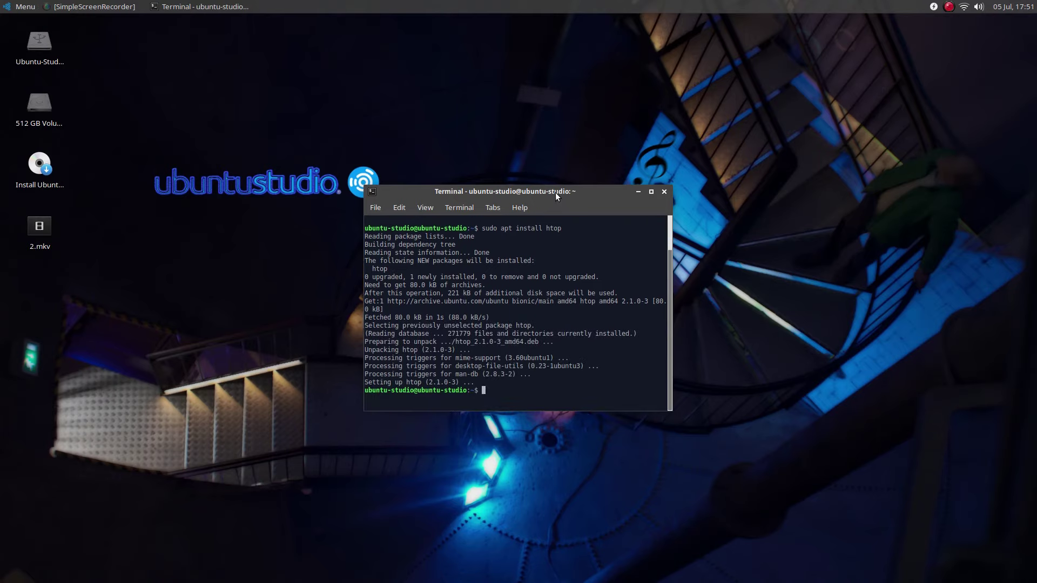
- Move the terminal window up-left, run htop, and close the terminal window
left_click_drag(556, 196, 497, 103)
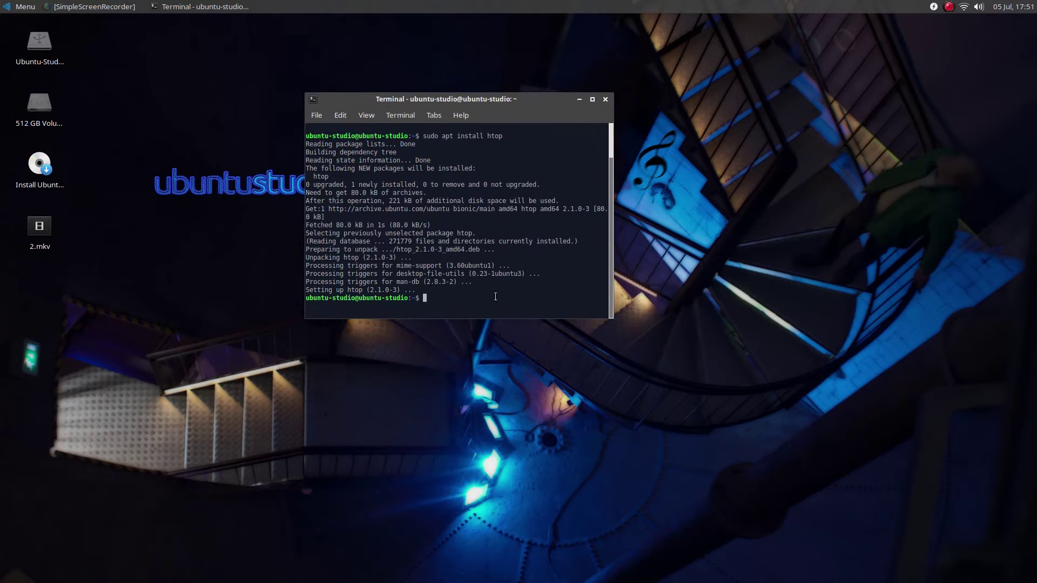
type("htop")
key("Return")
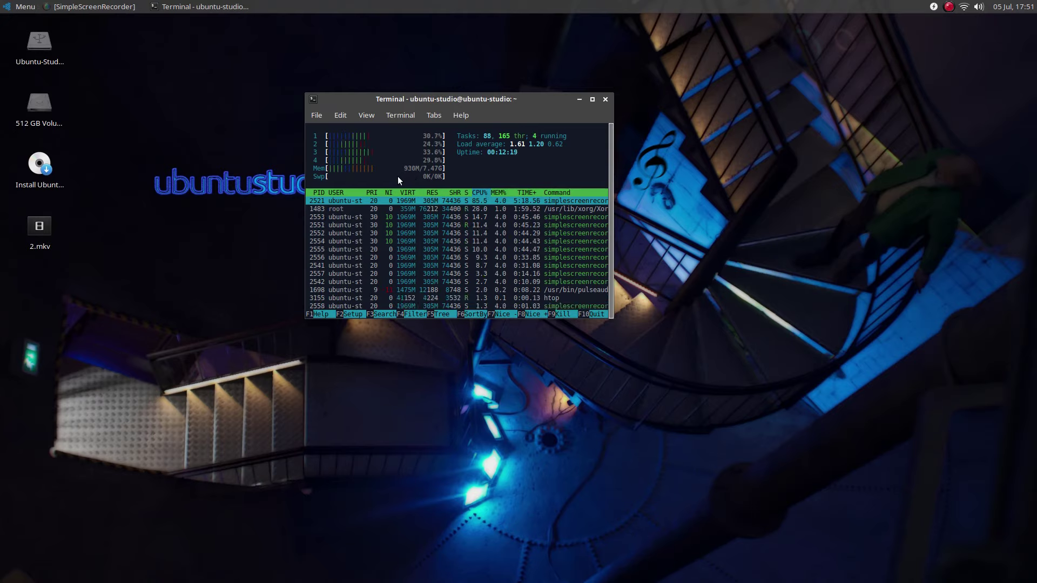
left_click(605, 100)
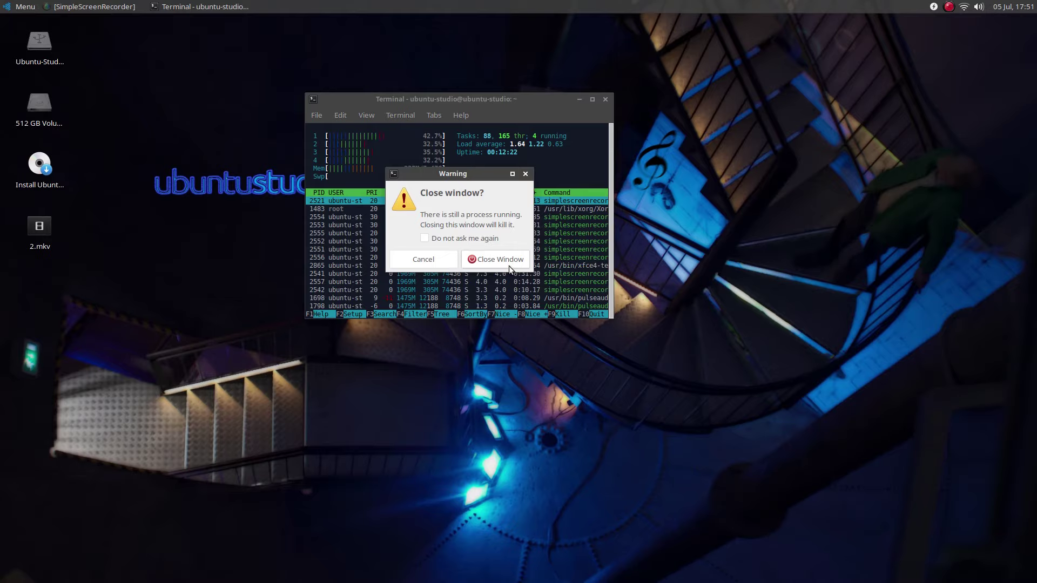
- Confirm closing the terminal even though htop is still running
left_click(508, 264)
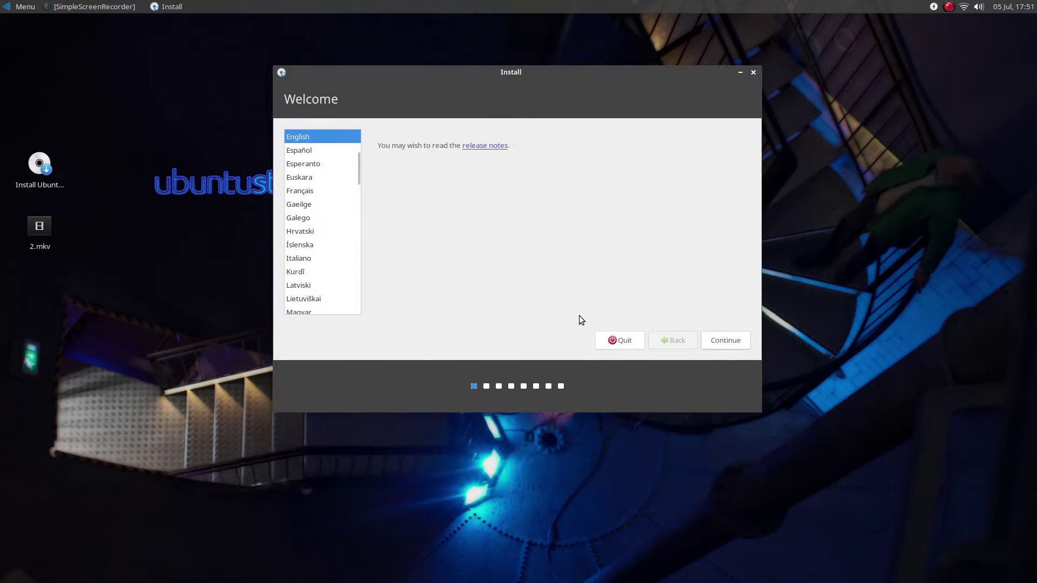
- Continue past the Welcome page to the keyboard layout step, then quit the installer
left_click(731, 339)
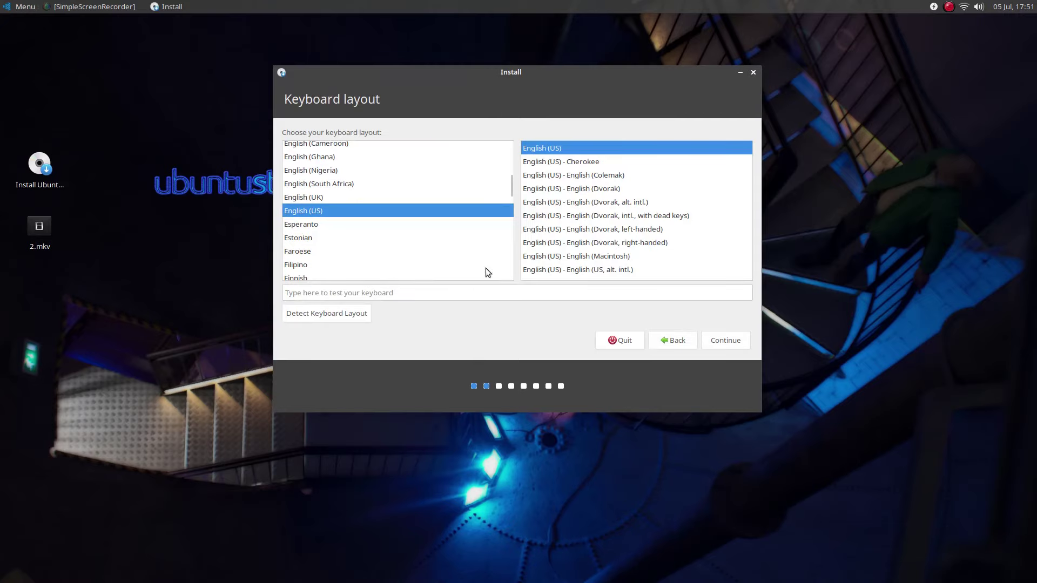
left_click(626, 345)
left_click(590, 321)
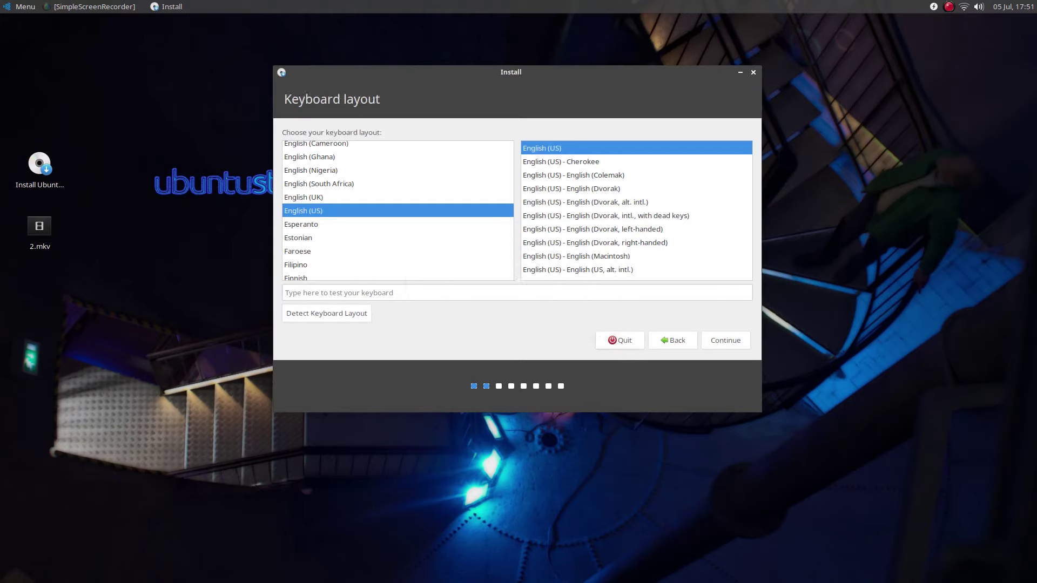